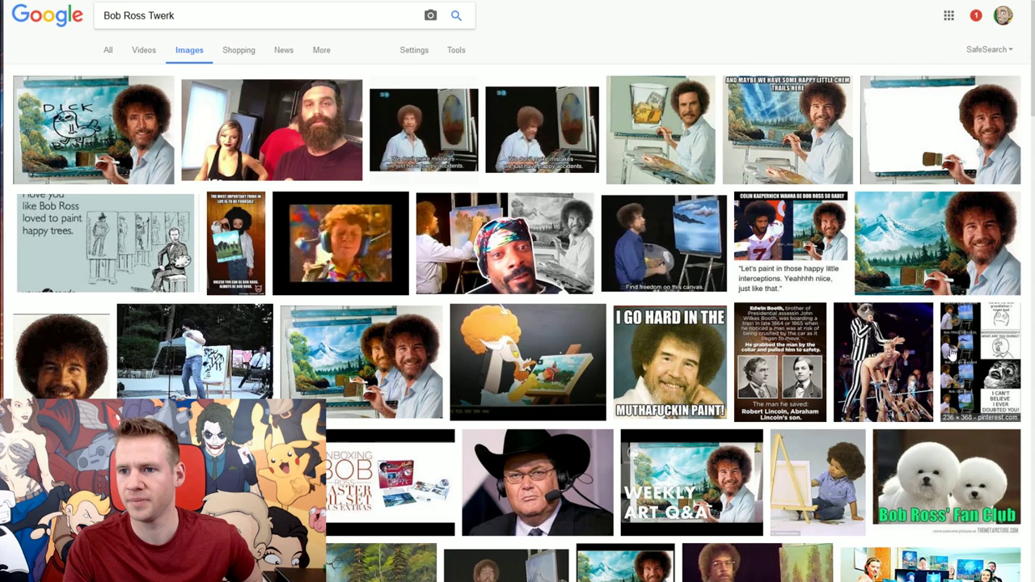
Browse the Bob Ross Twerk image results and preview several pictures as character references
scroll(951, 350, "down", 1)
left_click(140, 50)
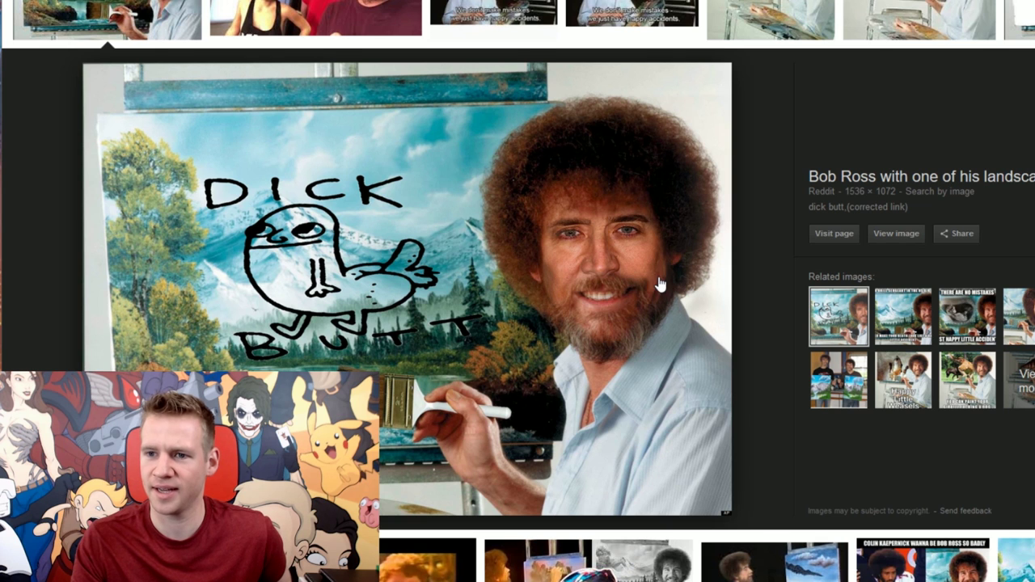
scroll(652, 271, "down", 1)
scroll(655, 267, "up", 2)
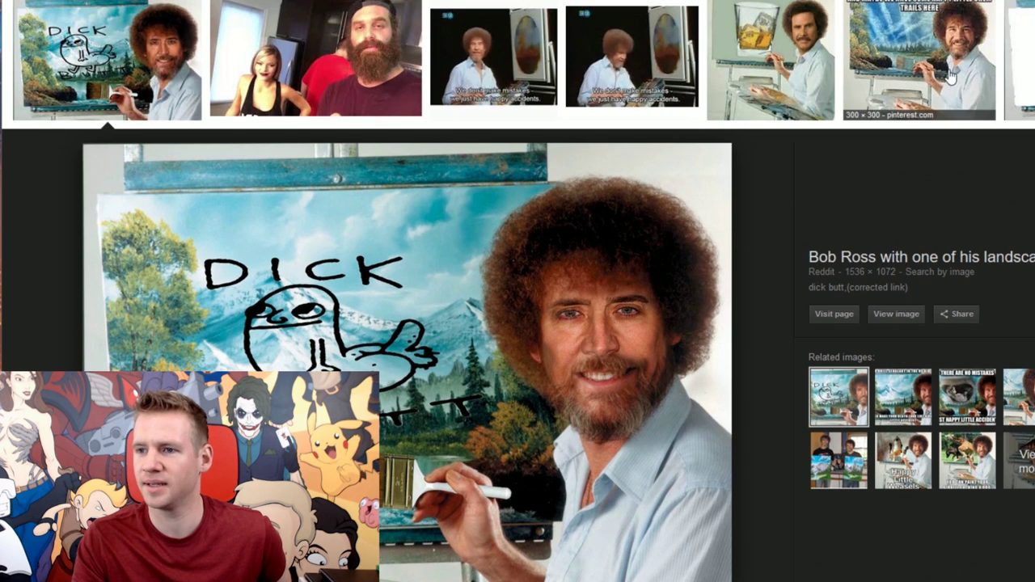
left_click(817, 49)
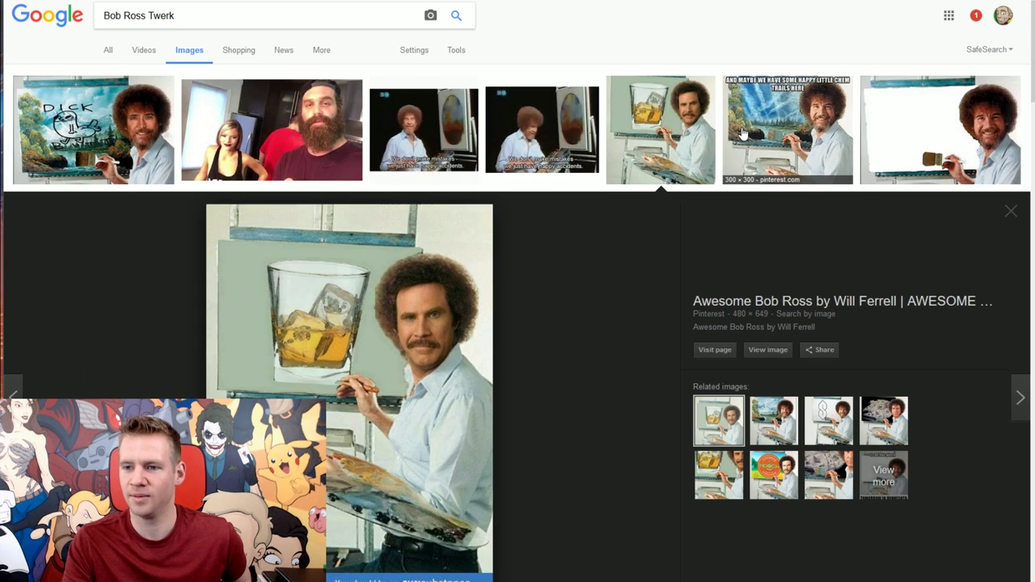
scroll(743, 133, "down", 6)
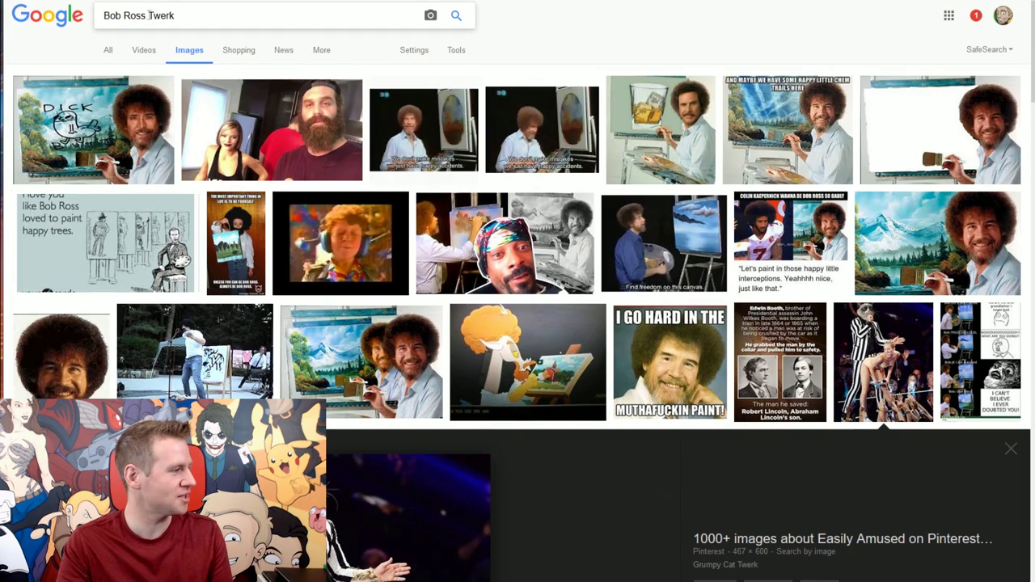
Change the image search query to "Bob Ross" and run the search
key("BackSpace")
key("BackSpace")
key("BackSpace")
key("BackSpace")
key("BackSpace")
key("BackSpace")
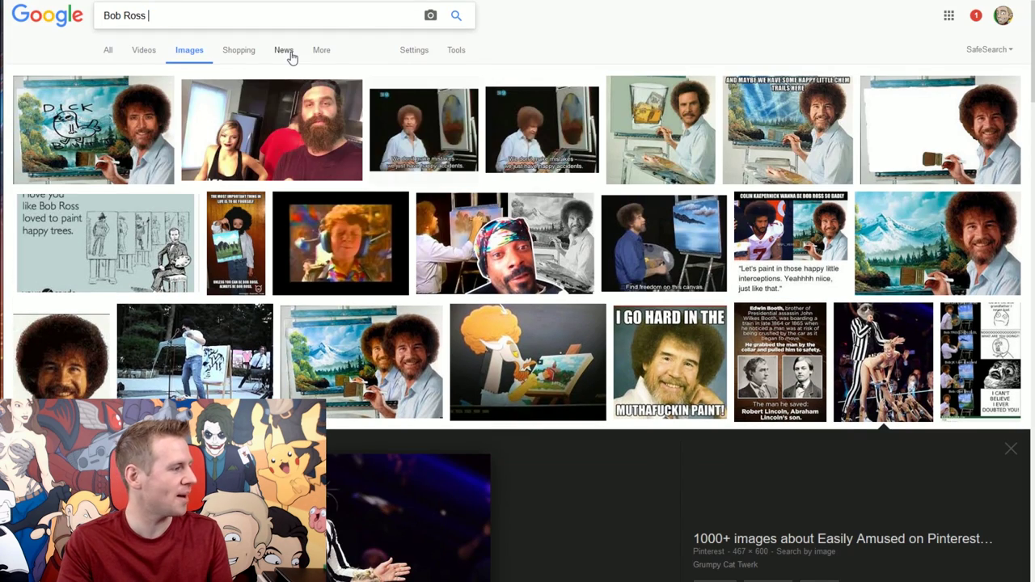
key("Return")
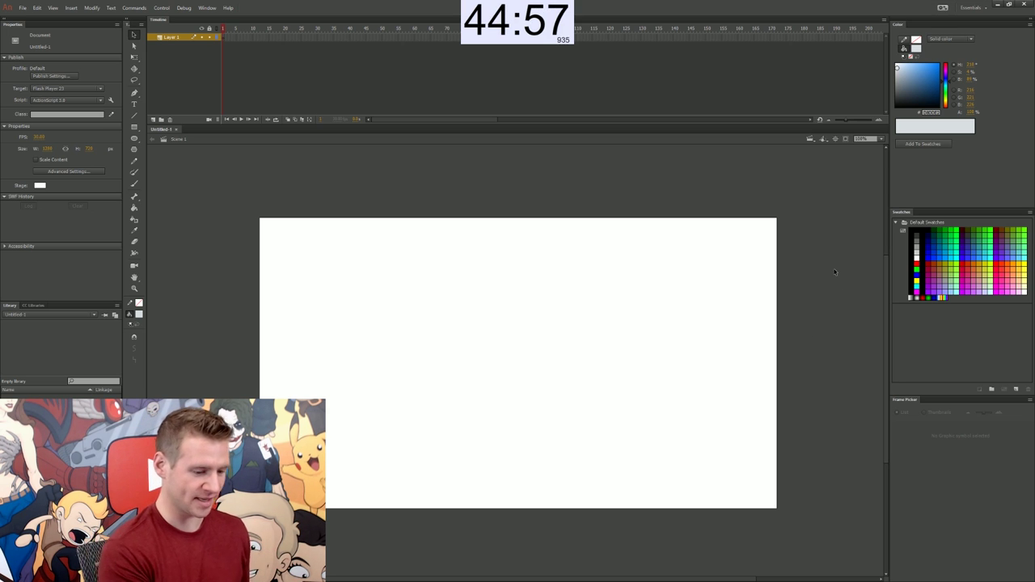
Save the new document as BobTwerk.fla
left_click(867, 139)
left_click(879, 148)
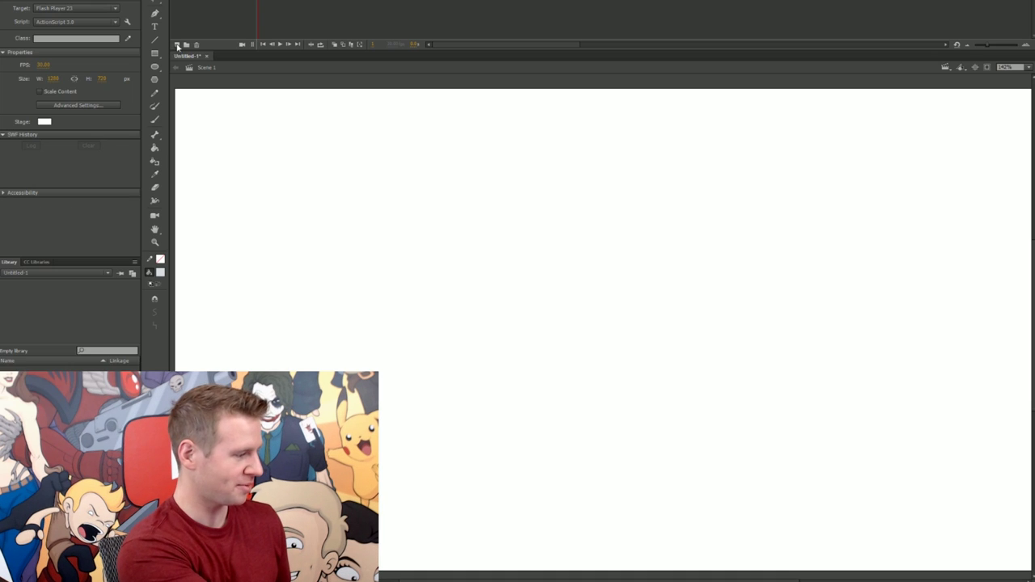
key("ctrl+s")
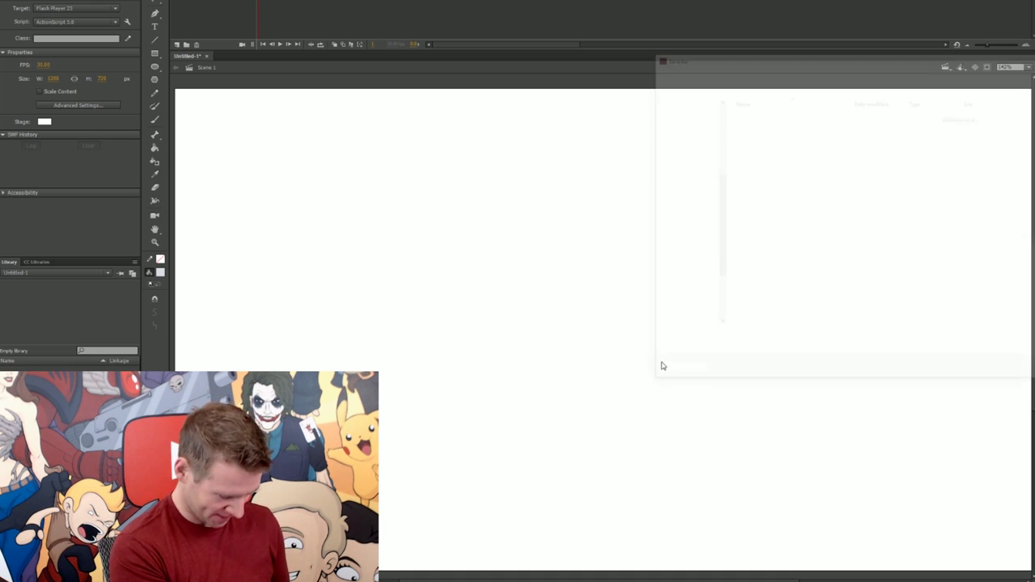
type("b")
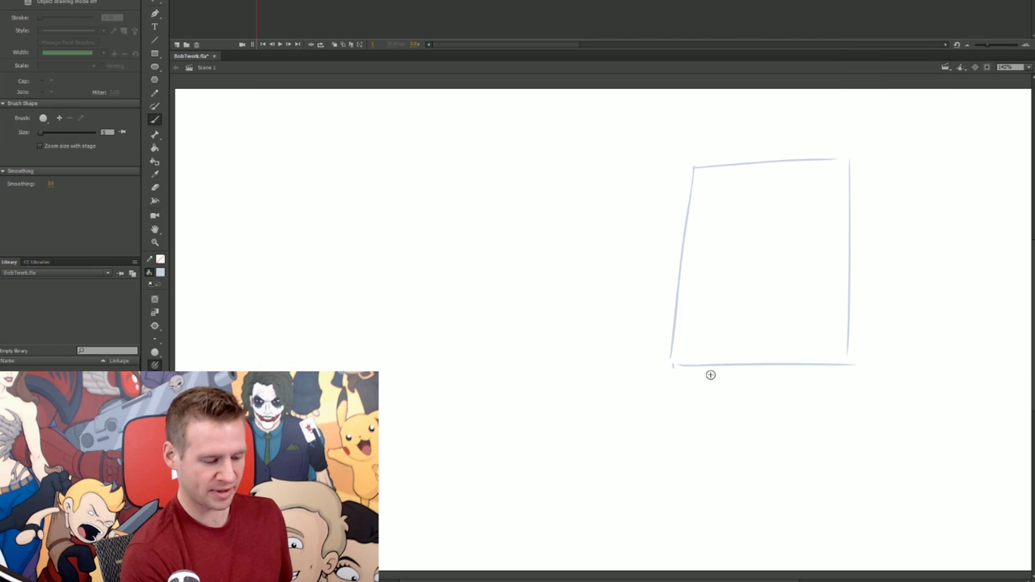
Sketch a blank canvas on an easel and rough in the character's jaw and face sides facing it
left_click_drag(649, 379, 853, 379)
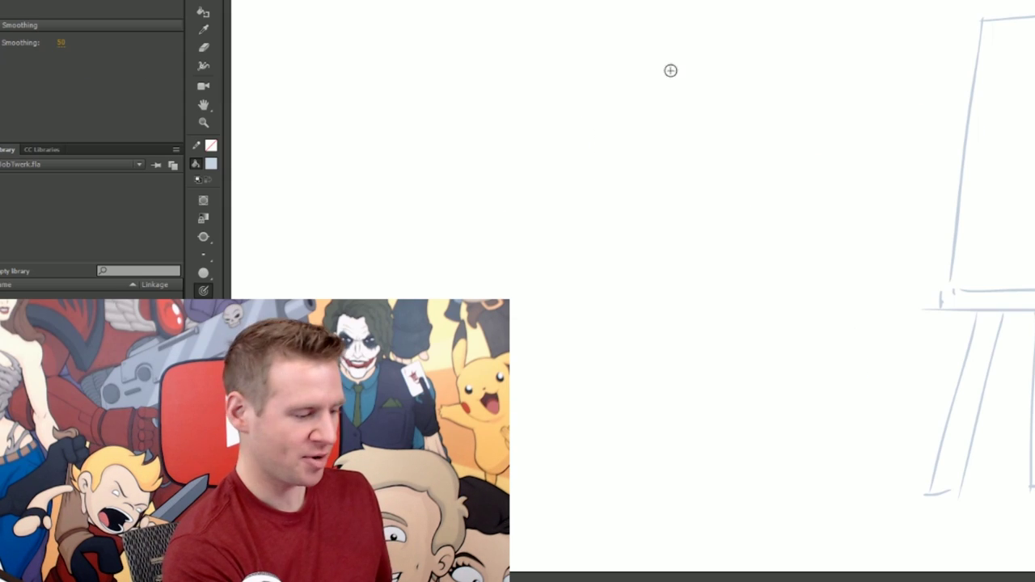
left_click_drag(487, 178, 484, 236)
left_click_drag(649, 119, 688, 169)
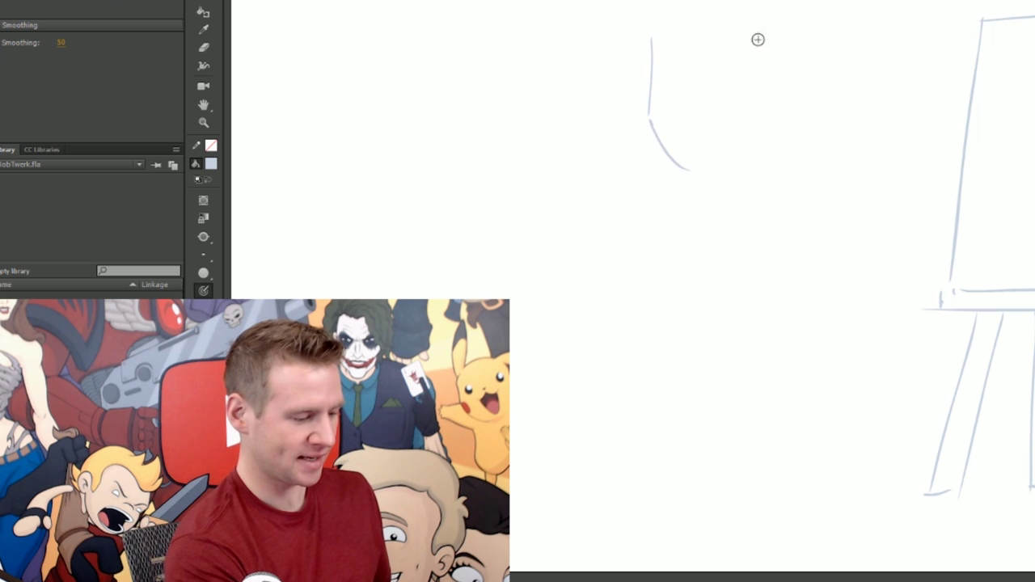
mouse_move(762, 25)
left_mouse_down()
mouse_move(801, 100)
mouse_move(775, 160)
left_mouse_up()
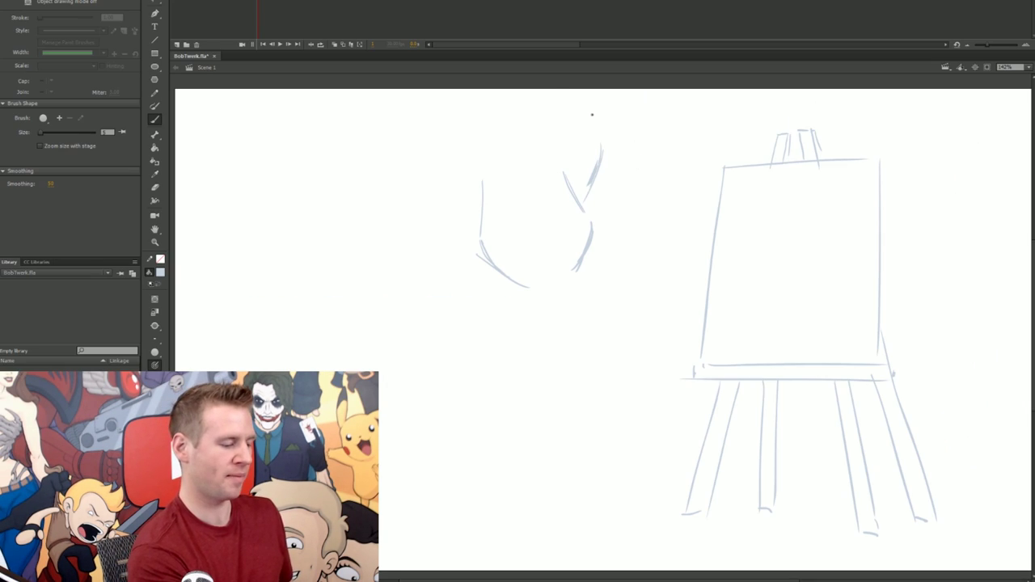
Sketch the large rounded afro around the face and erase the strokes on its rear side for redrawing
mouse_move(541, 82)
left_mouse_down()
mouse_move(458, 108)
mouse_move(433, 170)
left_mouse_up()
left_click_drag(428, 152, 429, 193)
left_click_drag(424, 192, 456, 232)
mouse_move(475, 239)
left_mouse_down()
mouse_move(429, 196)
mouse_move(449, 104)
left_mouse_up()
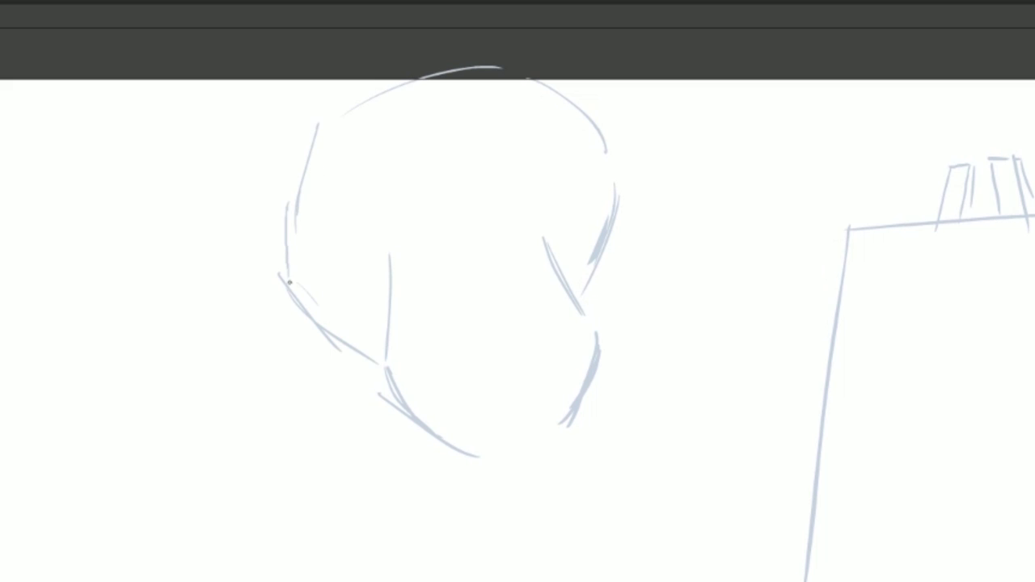
mouse_move(324, 111)
left_mouse_down()
mouse_move(478, 54)
mouse_move(596, 151)
left_mouse_up()
key("e")
mouse_move(306, 150)
left_mouse_down()
mouse_move(302, 298)
mouse_move(332, 333)
left_mouse_up()
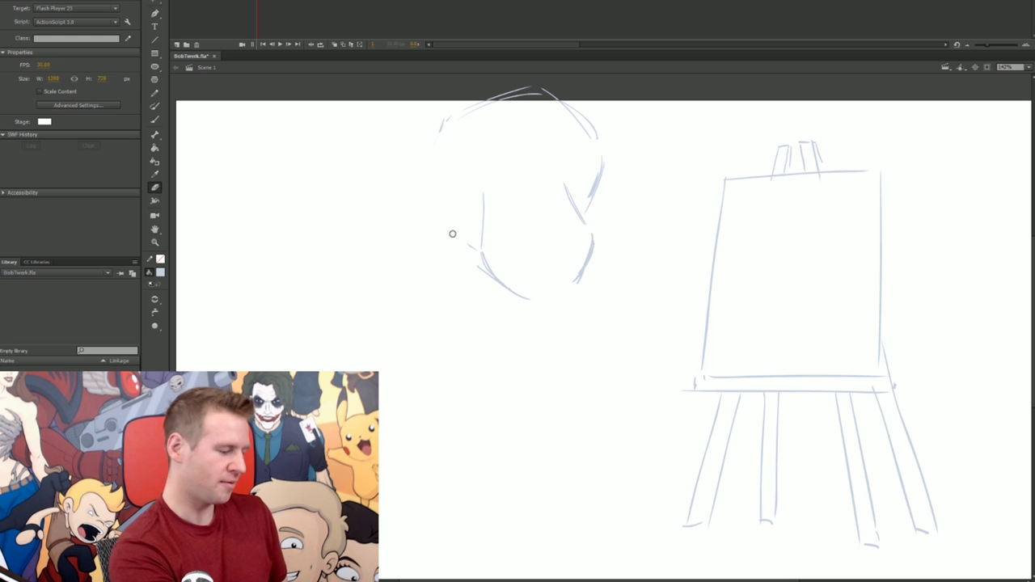
Sketch the laughing face with its bearded chin and ear, and move the whole head closer to the easel
key("b")
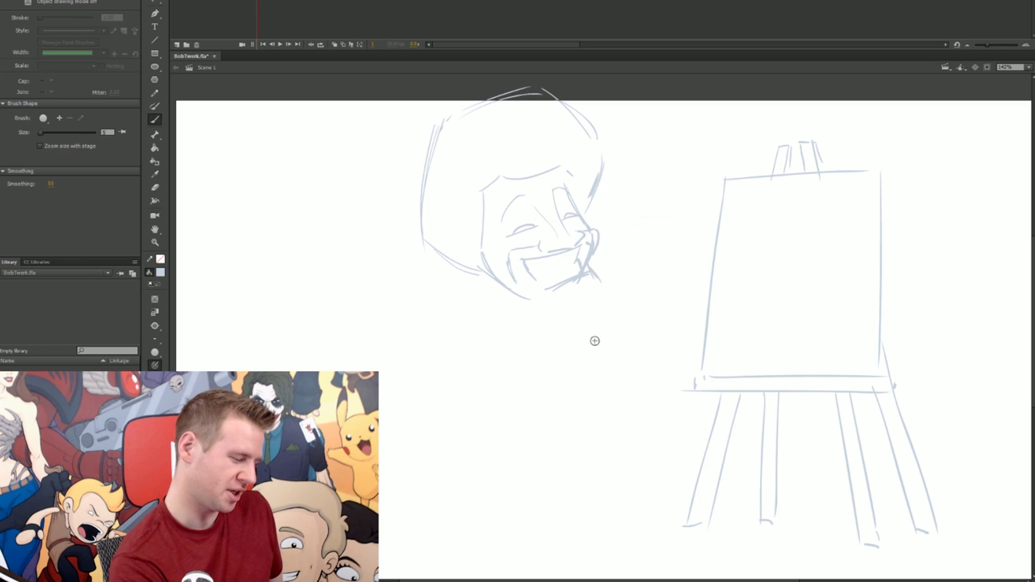
left_click_drag(567, 281, 550, 313)
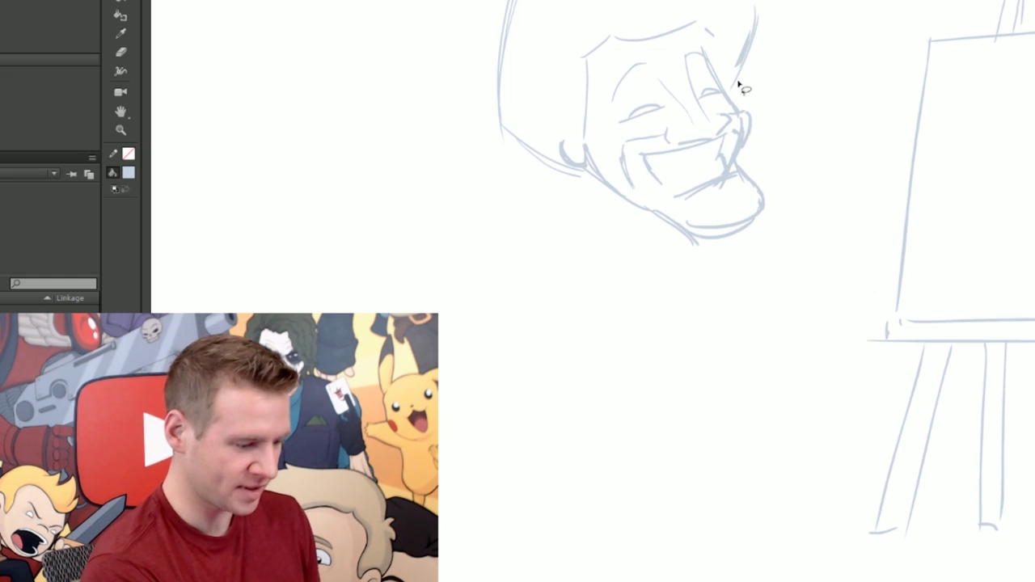
left_click_drag(738, 84, 725, 9)
mouse_move(594, 1)
left_mouse_down()
mouse_move(553, 135)
mouse_move(595, 182)
left_mouse_up()
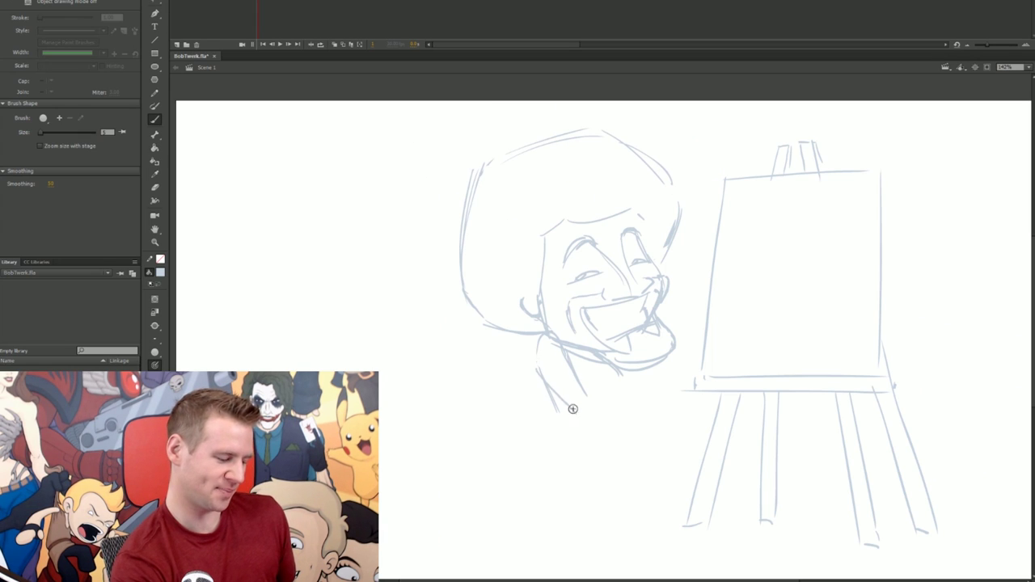
Erase the loose end of the arm lines and sketch a rolled-up sleeve cuff at the elbow
key("e")
mouse_move(566, 405)
left_mouse_down()
mouse_move(544, 380)
mouse_move(551, 412)
mouse_move(604, 404)
left_mouse_up()
key("b")
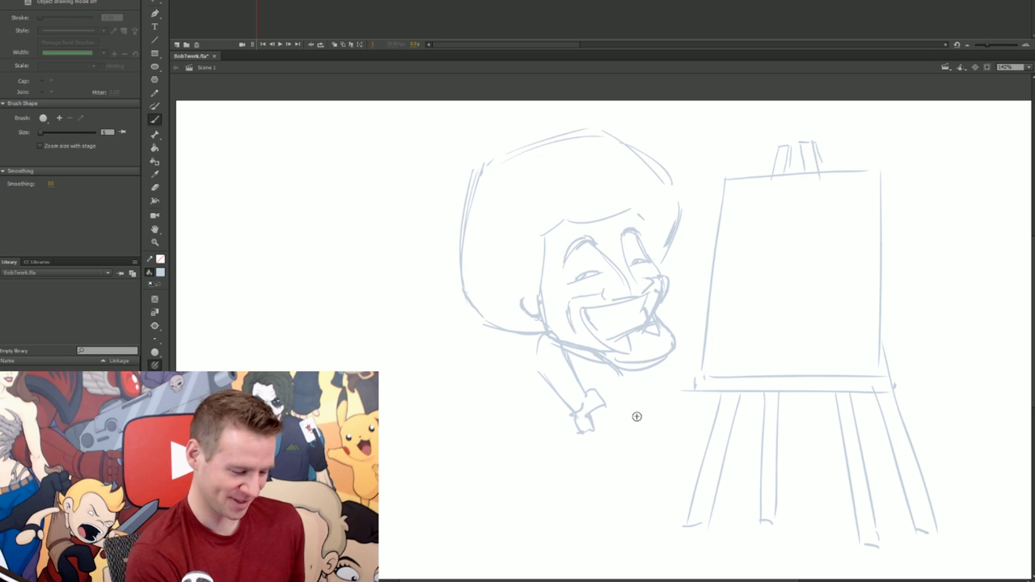
Sketch the rounded buttocks and bent thigh behind the torso, and move them closer to the shoulders
mouse_move(760, 319)
left_mouse_down()
mouse_move(773, 353)
mouse_move(809, 375)
mouse_move(791, 375)
left_mouse_up()
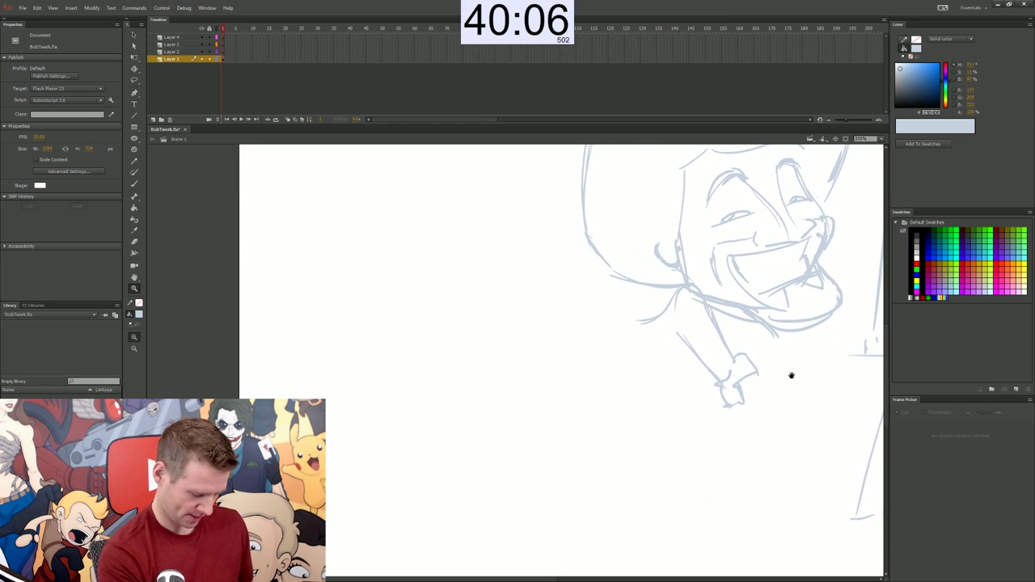
mouse_move(641, 333)
left_mouse_down()
mouse_move(650, 310)
mouse_move(687, 358)
left_mouse_up()
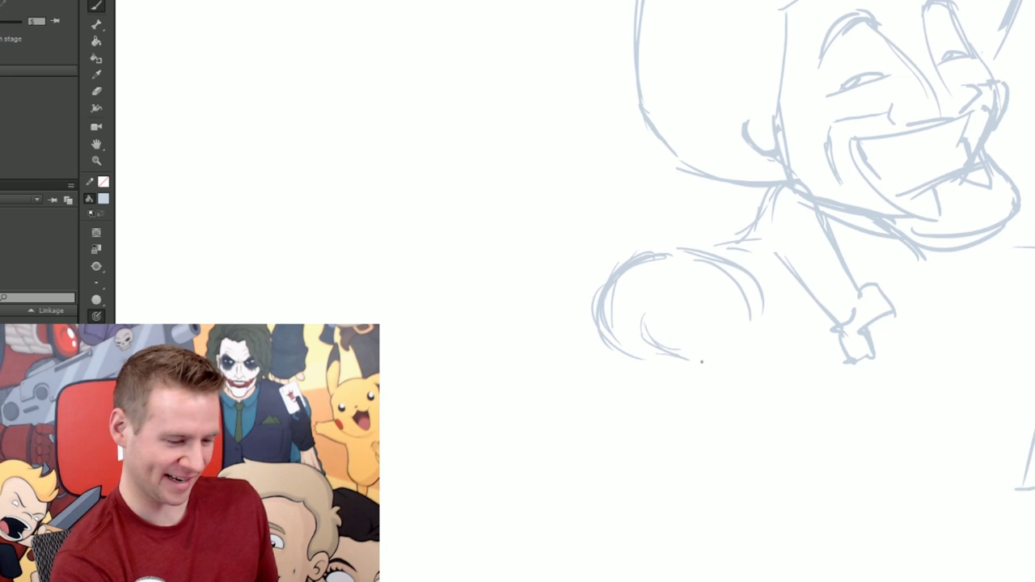
left_click_drag(742, 325, 777, 374)
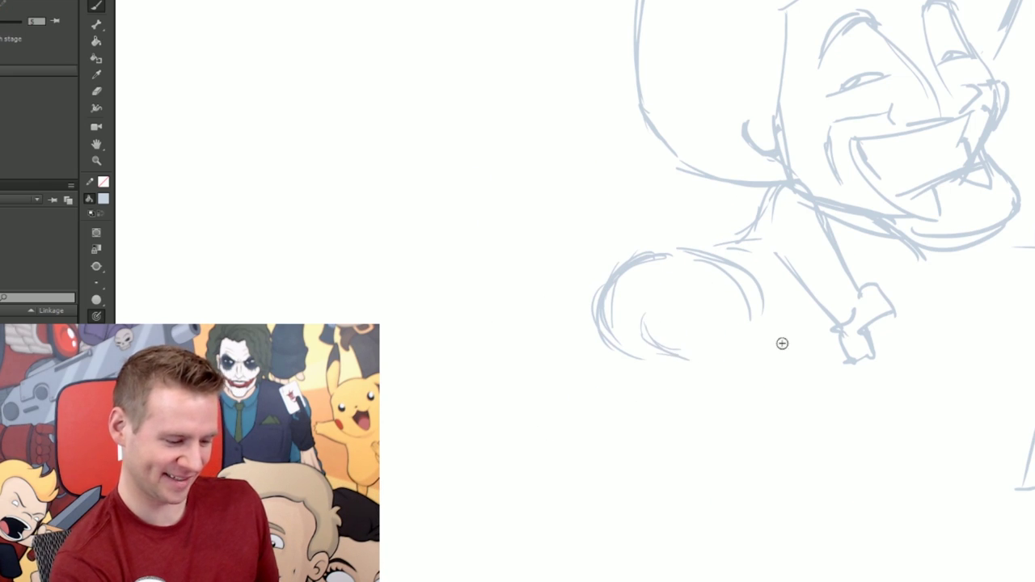
left_click_drag(745, 322, 801, 410)
left_click_drag(685, 358, 785, 427)
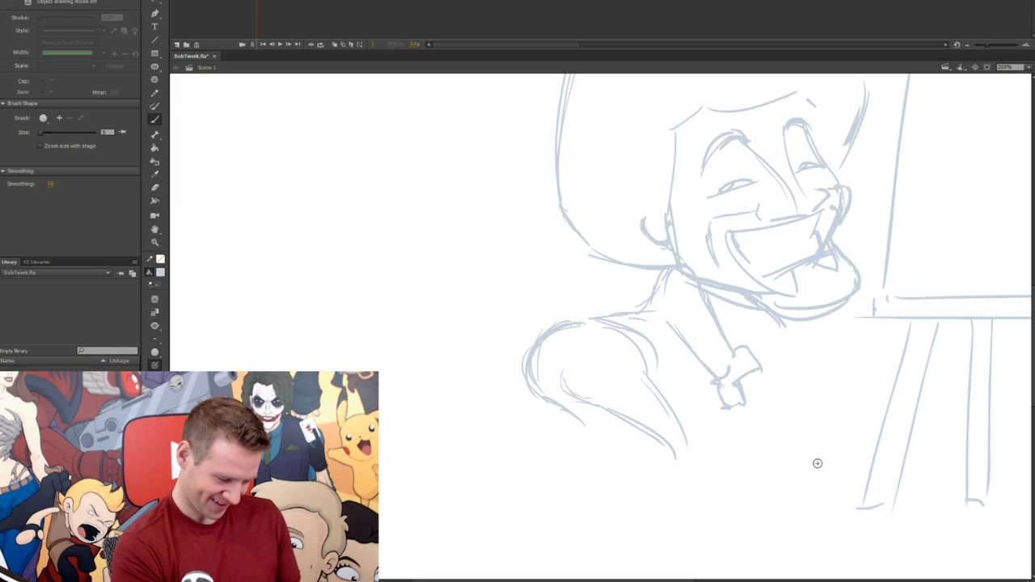
key("l")
left_click_drag(646, 328, 488, 370)
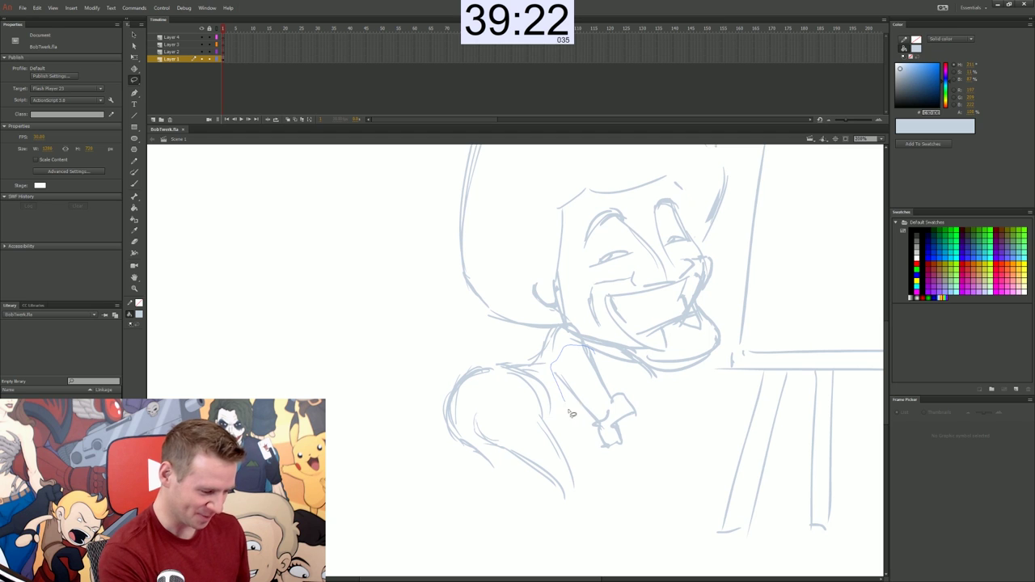
Select the upper arm with its sleeve cuff, scale it down slightly and add the forearm
left_click_drag(714, 398, 793, 378)
left_click_drag(659, 408, 590, 349)
key("q")
left_click_drag(554, 447, 560, 440)
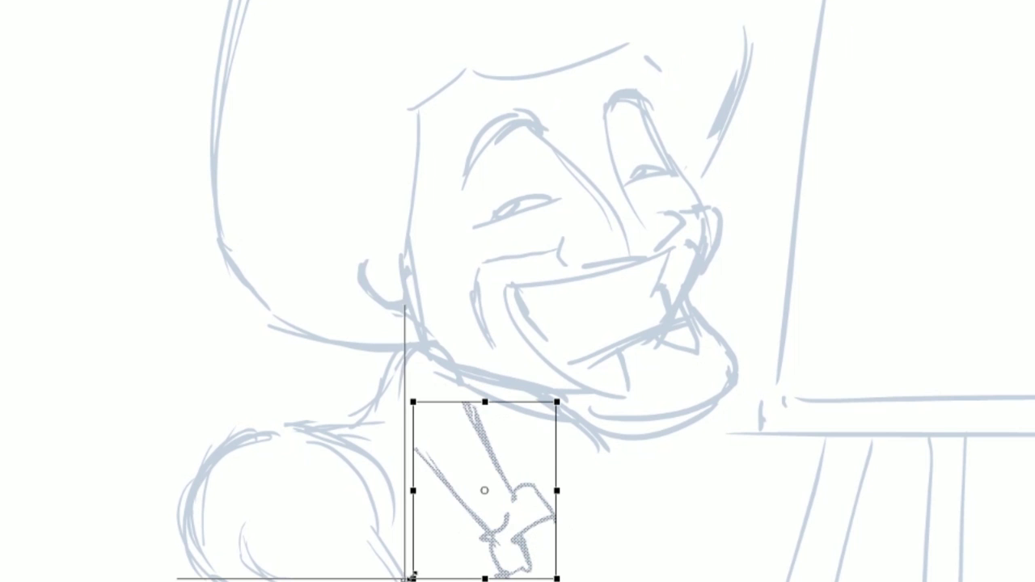
left_click_drag(611, 398, 604, 384)
left_click_drag(504, 463, 507, 459)
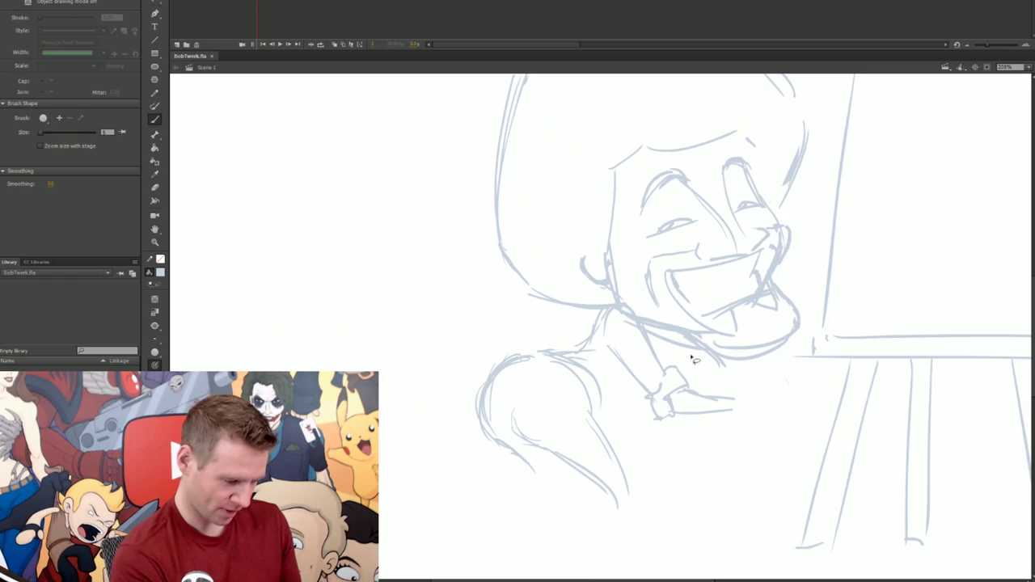
Select the arm together with its forearm and enlarge it slightly with Free Transform
key("l")
mouse_move(601, 361)
left_mouse_down()
mouse_move(773, 409)
mouse_move(627, 327)
left_mouse_up()
key("q")
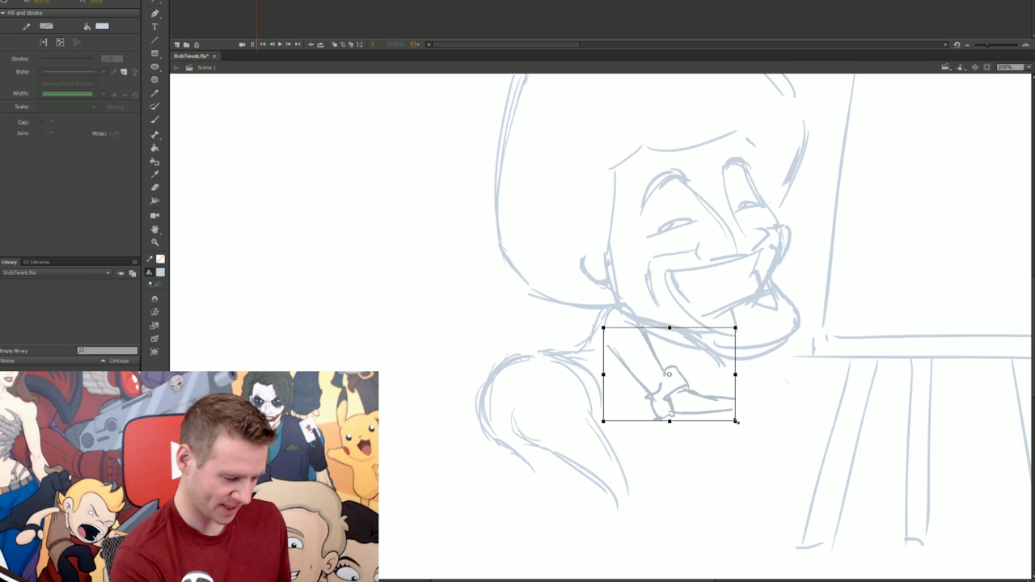
left_click_drag(737, 422, 742, 427)
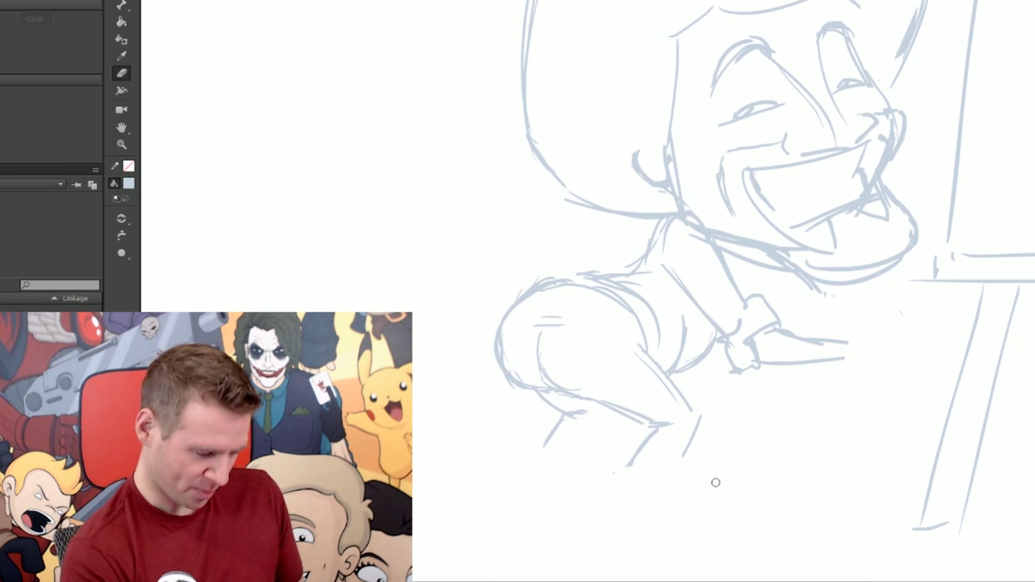
Sketch the lower trouser legs with flared cuffs and the shoes beneath the crouching body
left_click_drag(604, 474, 699, 472)
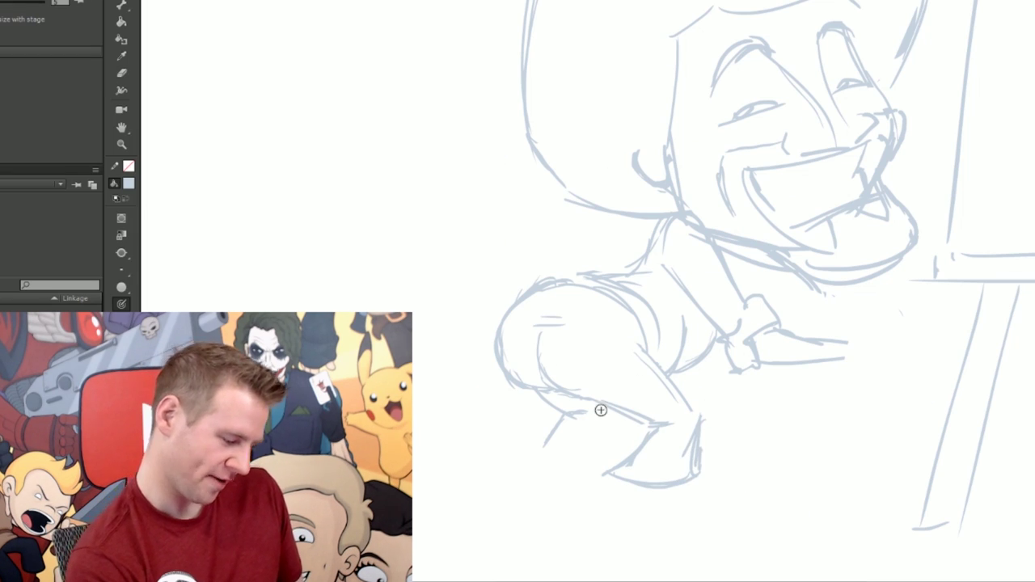
mouse_move(547, 440)
left_mouse_down()
mouse_move(538, 450)
mouse_move(551, 462)
mouse_move(595, 452)
left_mouse_up()
key("space")
left_click_drag(902, 416, 899, 412)
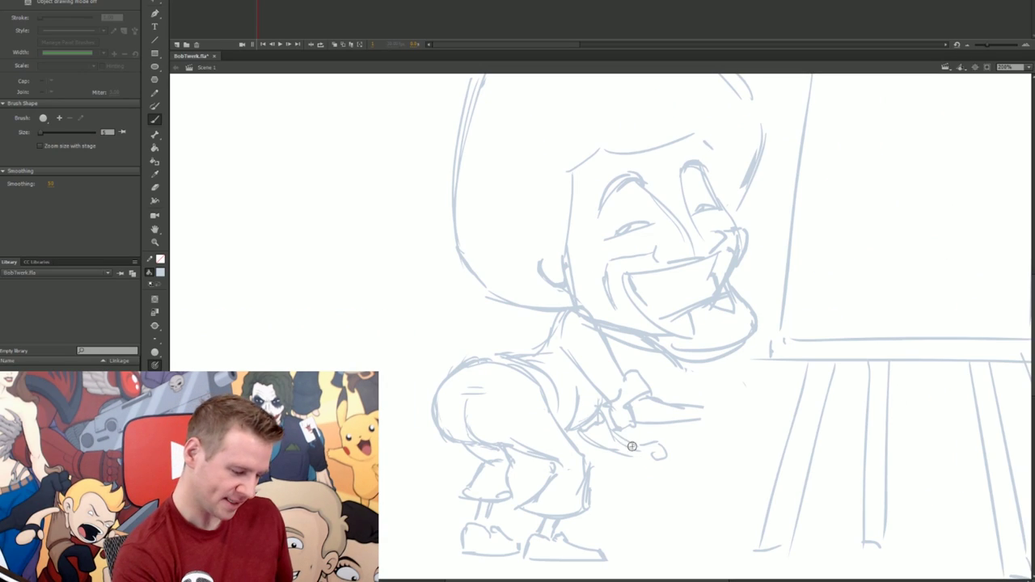
Erase and redraw the rough palette and hand lines below the outstretched forearm
key("e")
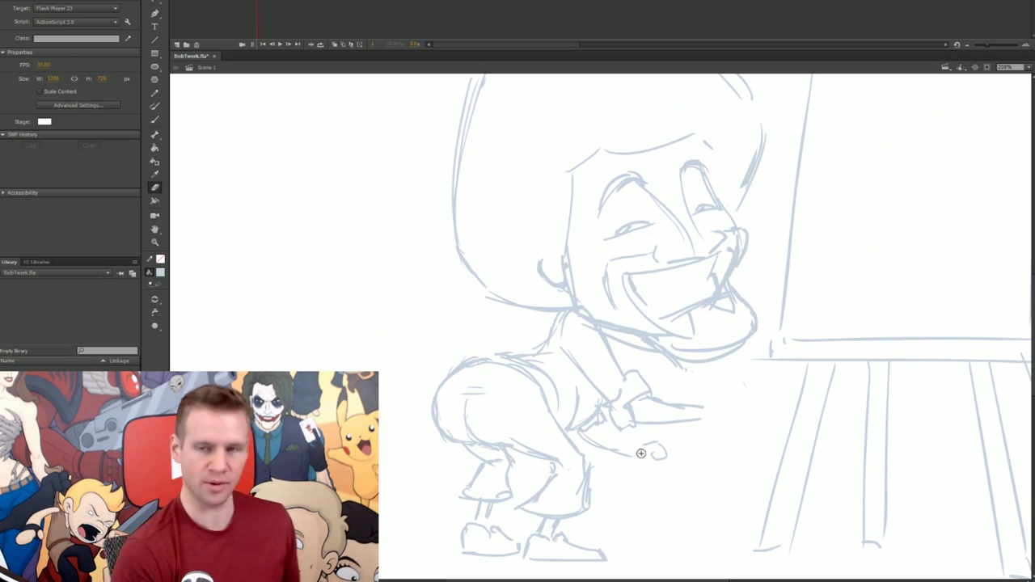
key("b")
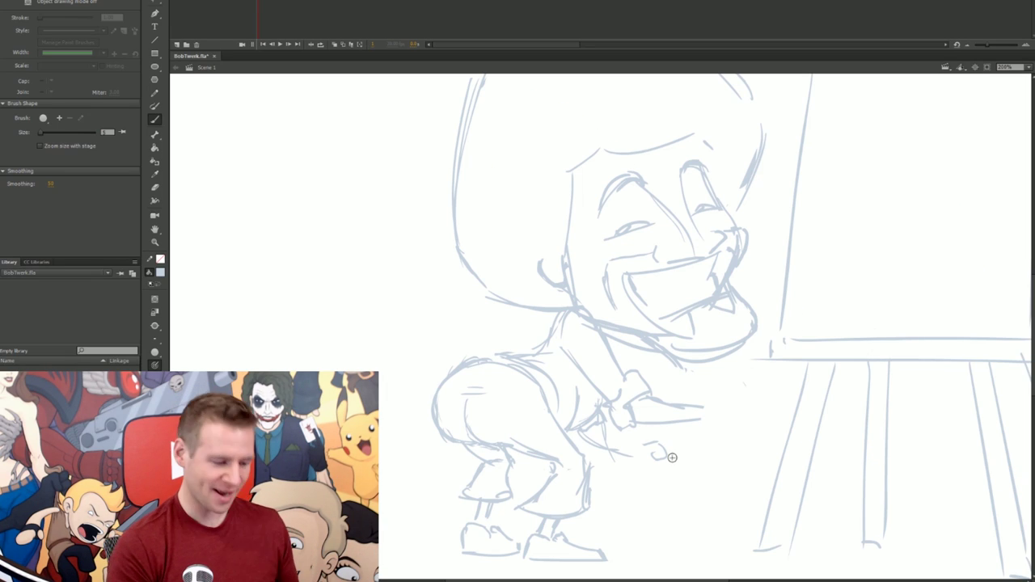
key("e")
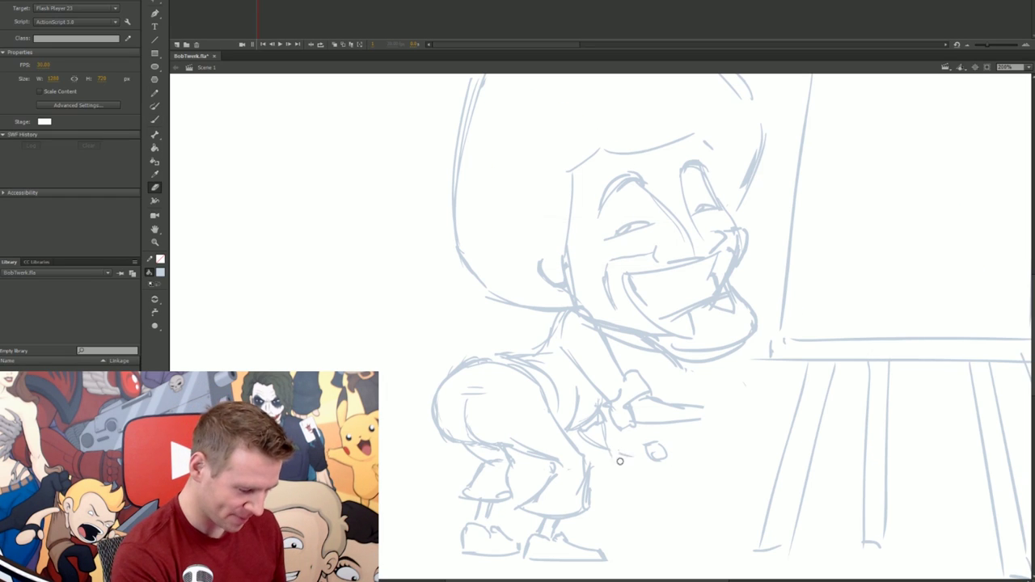
key("b")
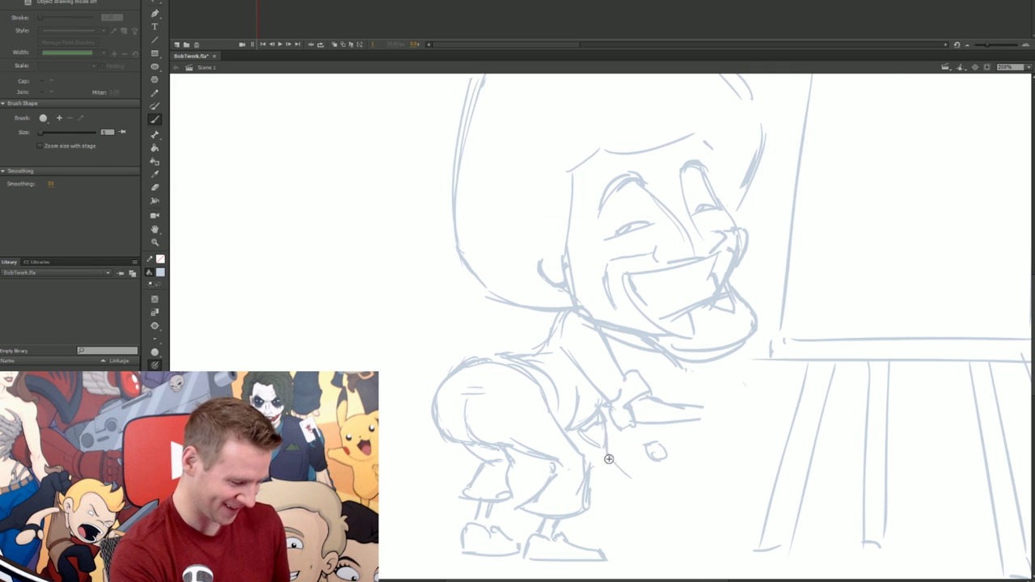
Show the whole frame, lasso the character sketch, enlarge it slightly and shift it away from the easel with Free Transform
left_click(881, 138)
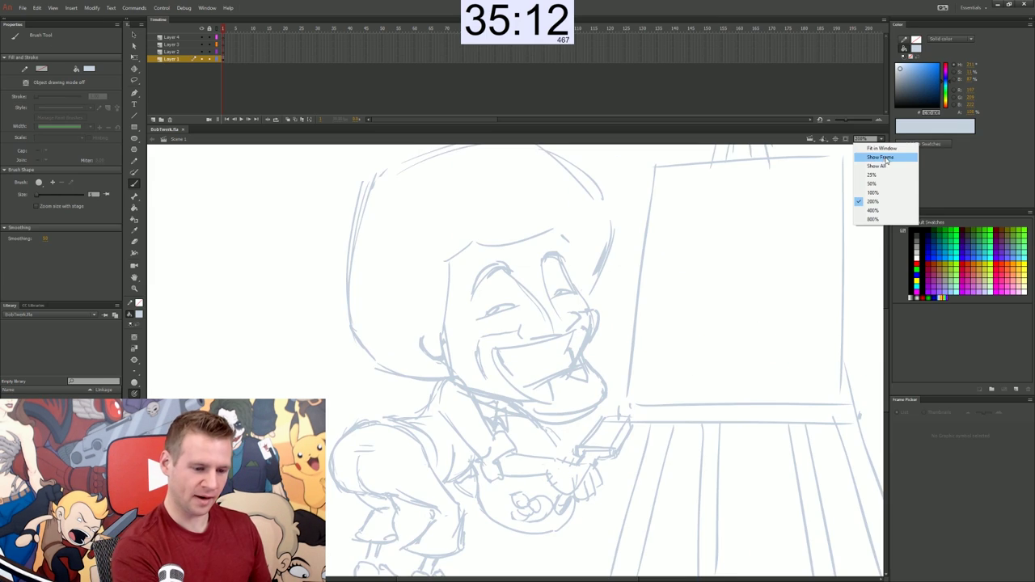
left_click(882, 158)
key("l")
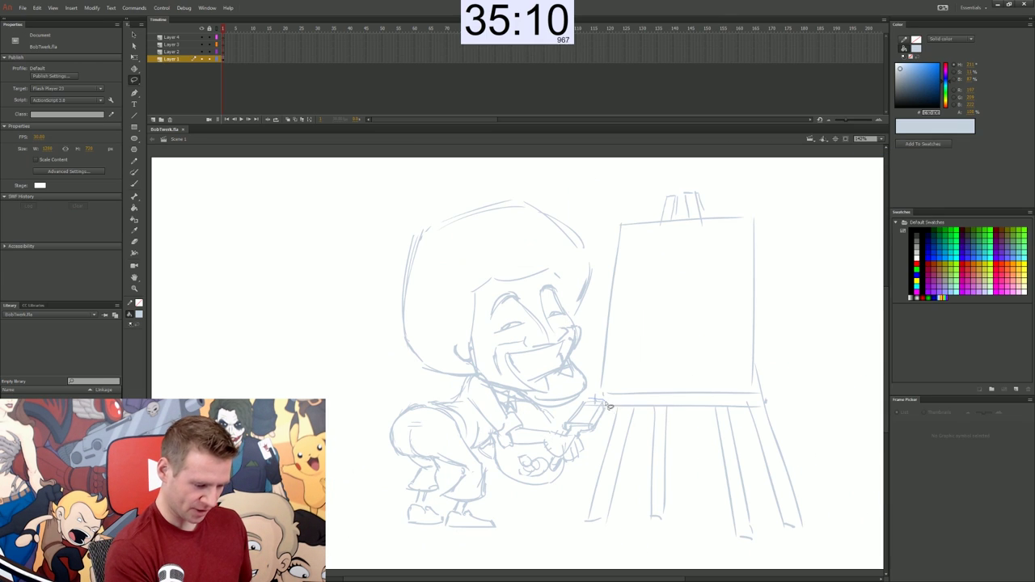
mouse_move(582, 467)
left_mouse_down()
mouse_move(310, 377)
mouse_move(509, 173)
mouse_move(589, 226)
mouse_move(610, 319)
left_mouse_up()
key("q")
left_click_drag(607, 199, 623, 178)
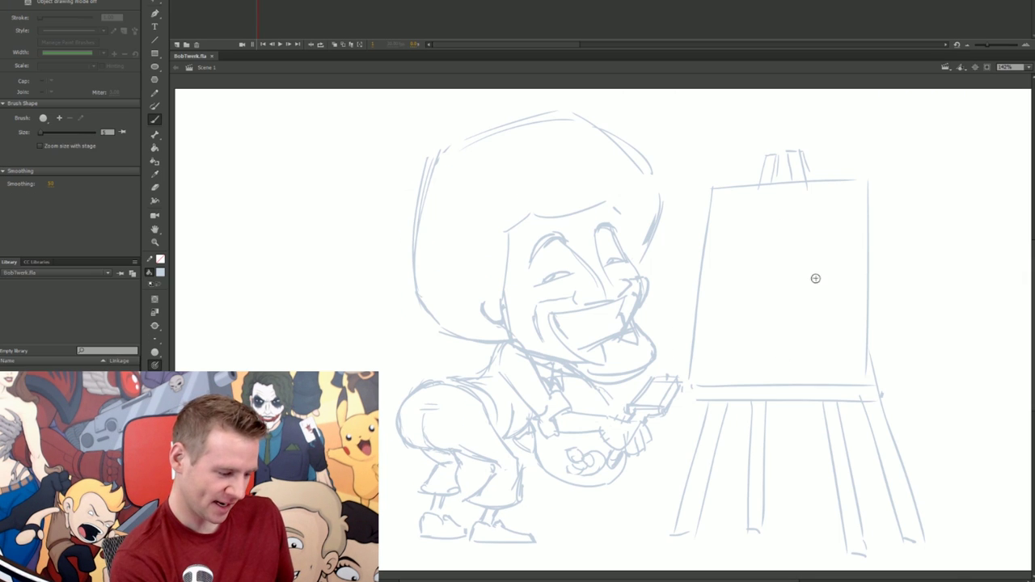
Sketch a large pair of rounded buttocks as the painting on the easel's canvas
left_click_drag(824, 240, 805, 350)
key("ctrl+z")
left_click_drag(826, 237, 806, 350)
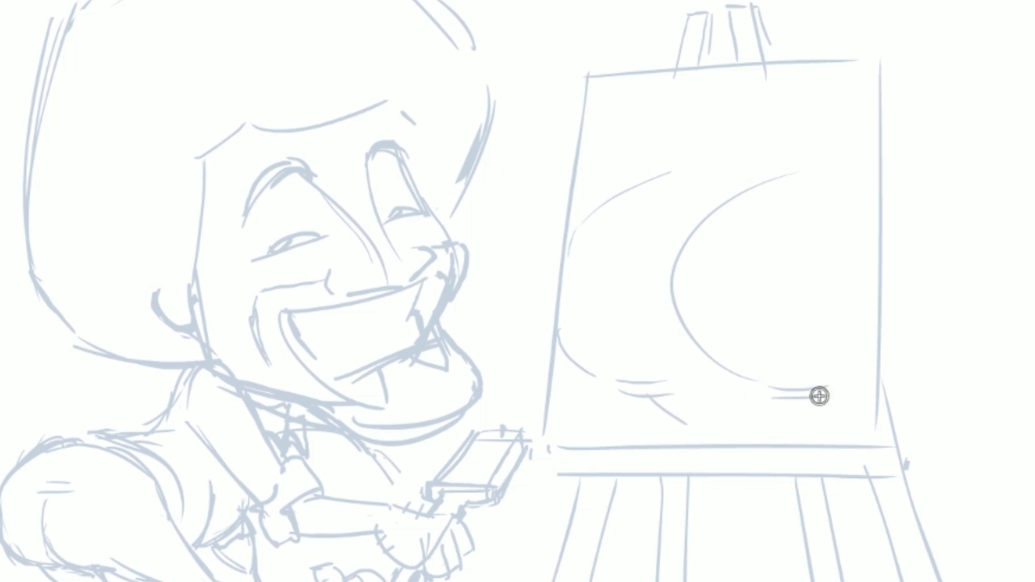
left_click_drag(835, 359, 854, 378)
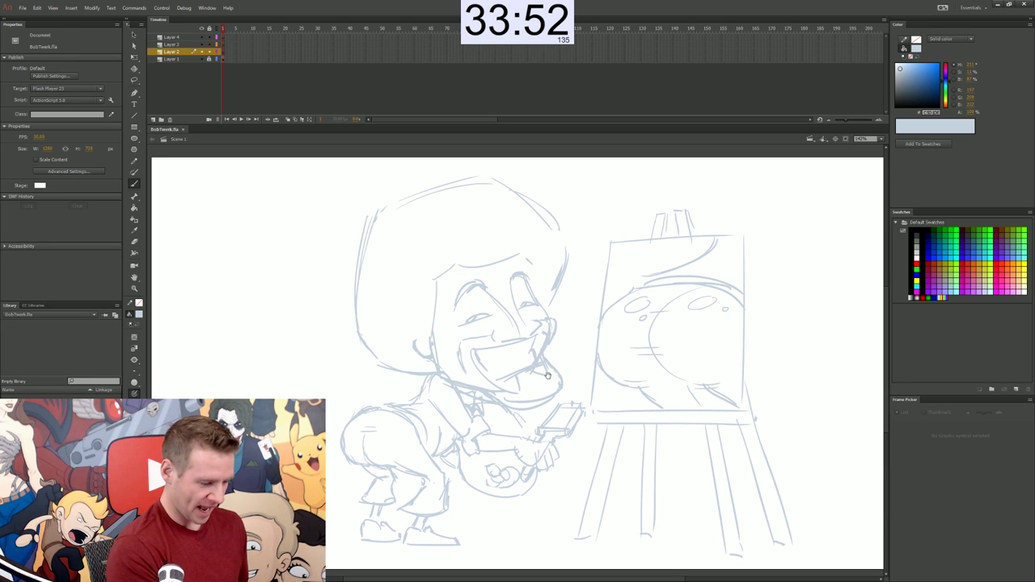
Ink the hairline, eyebrows, eyes and nose in black over the head sketch, blacken the irises and save the file
left_click_drag(548, 375, 555, 359)
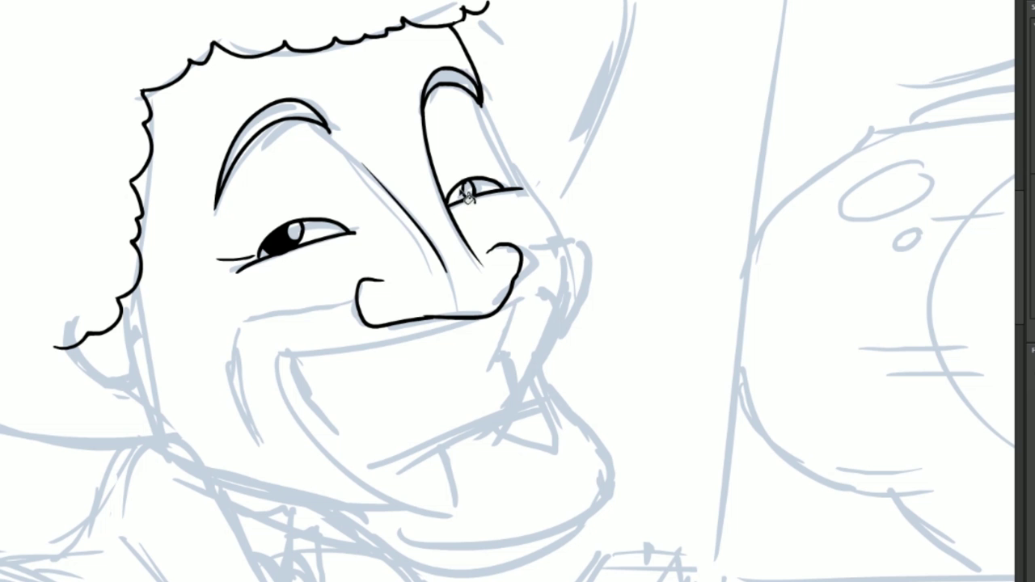
left_click(468, 194)
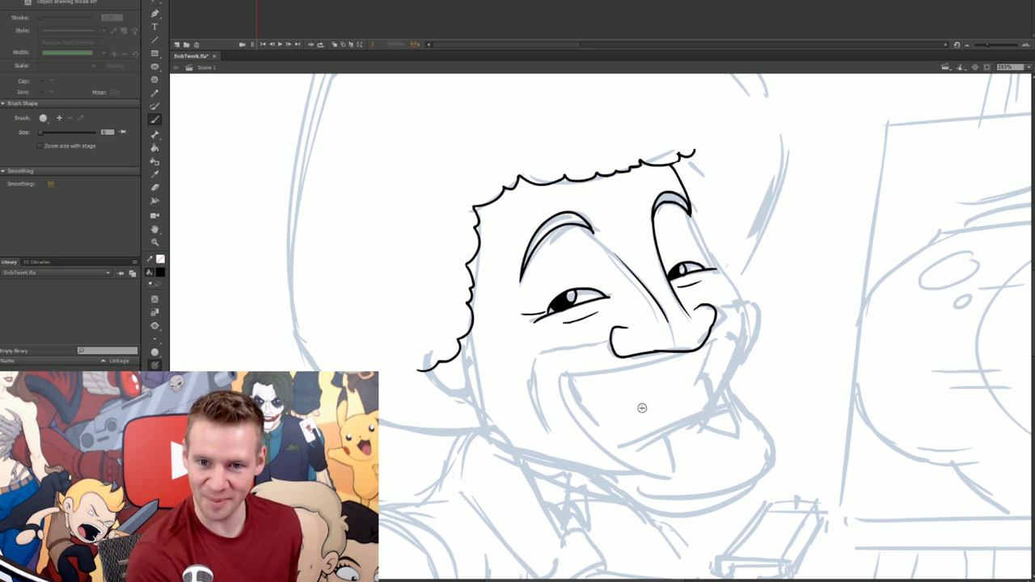
key("ctrl+s")
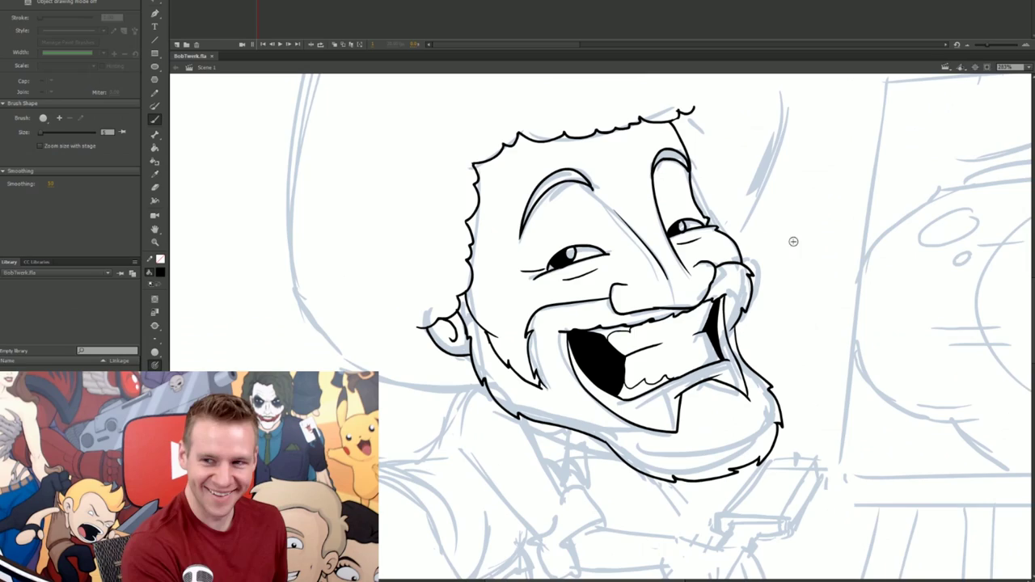
Ink the scalloped outer contour of the afro from its crown down to the far cheek
left_click_drag(789, 289, 806, 317)
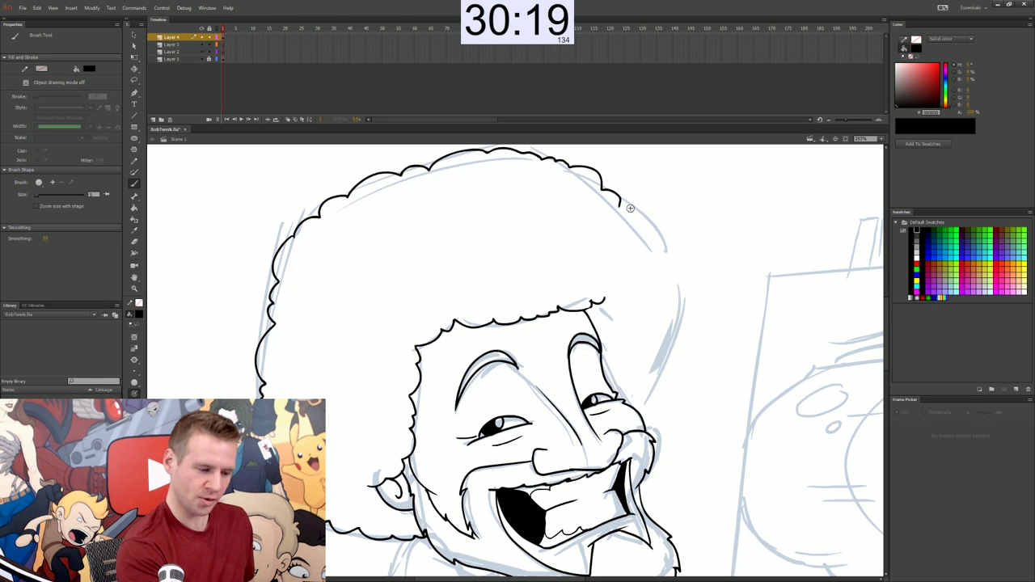
left_click_drag(620, 203, 652, 223)
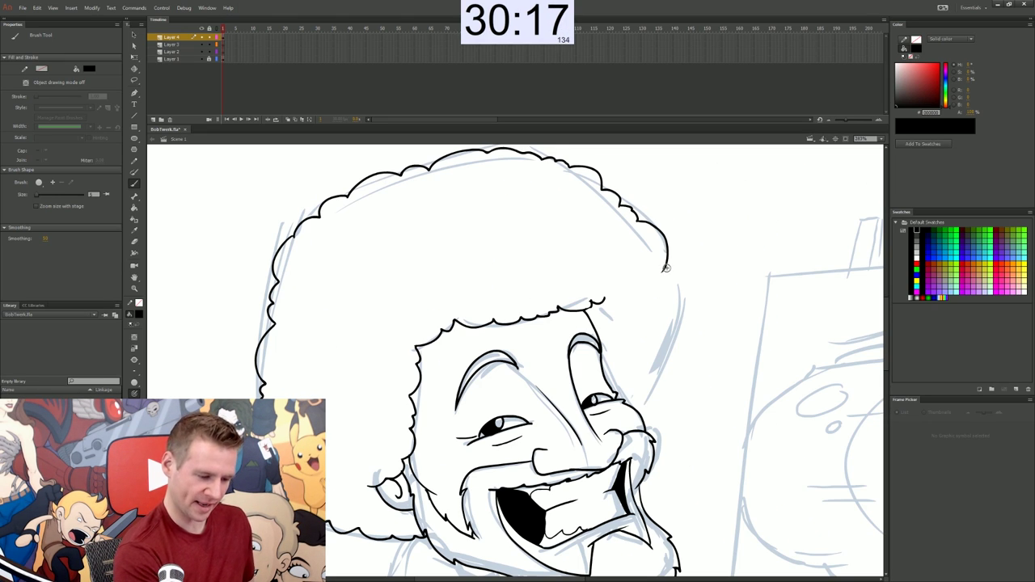
mouse_move(665, 267)
left_mouse_down()
mouse_move(683, 315)
mouse_move(663, 366)
left_mouse_up()
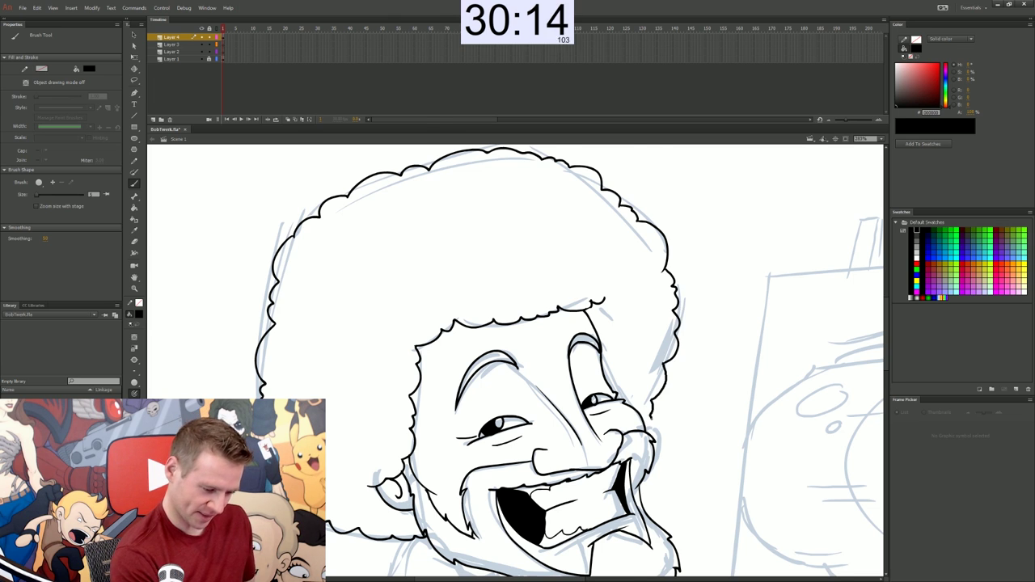
left_click_drag(697, 437, 740, 329)
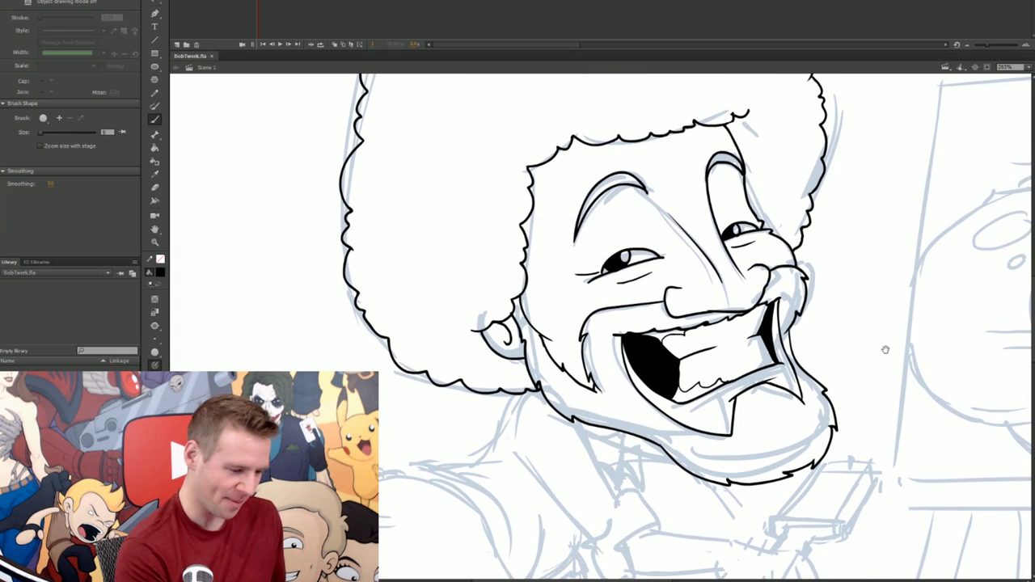
left_click_drag(885, 349, 870, 318)
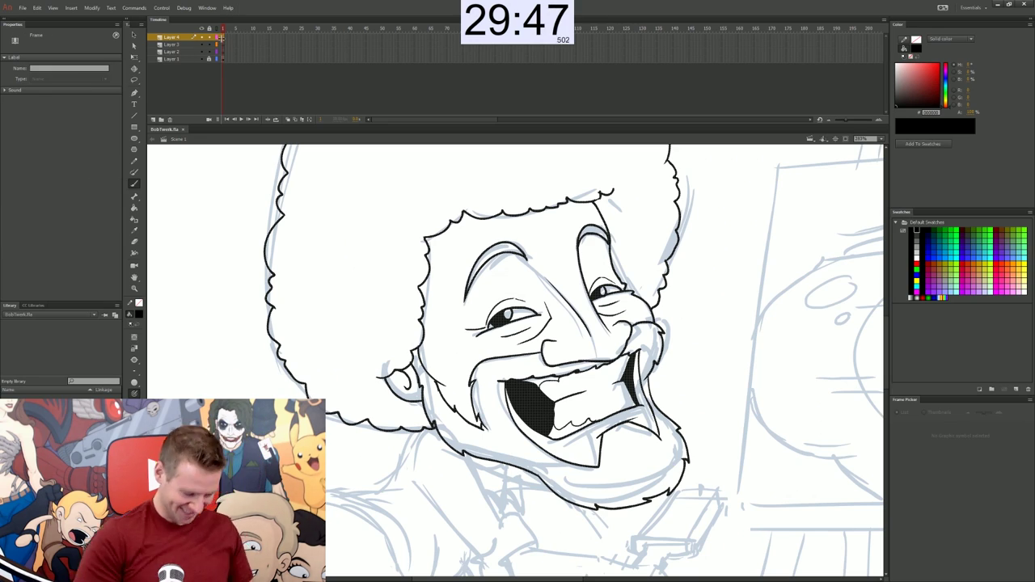
Convert the inked head into a graphic symbol named BobHead and start a second, onion-skinned frame inside it, saving the file
key("F8")
left_click_drag(903, 53, 620, 178)
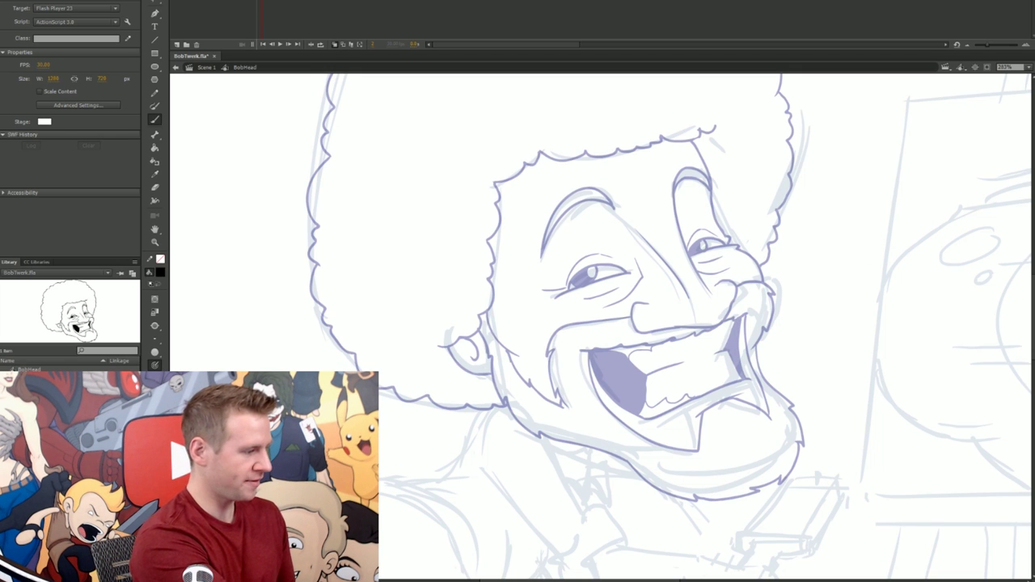
key("b")
key("ctrl+s")
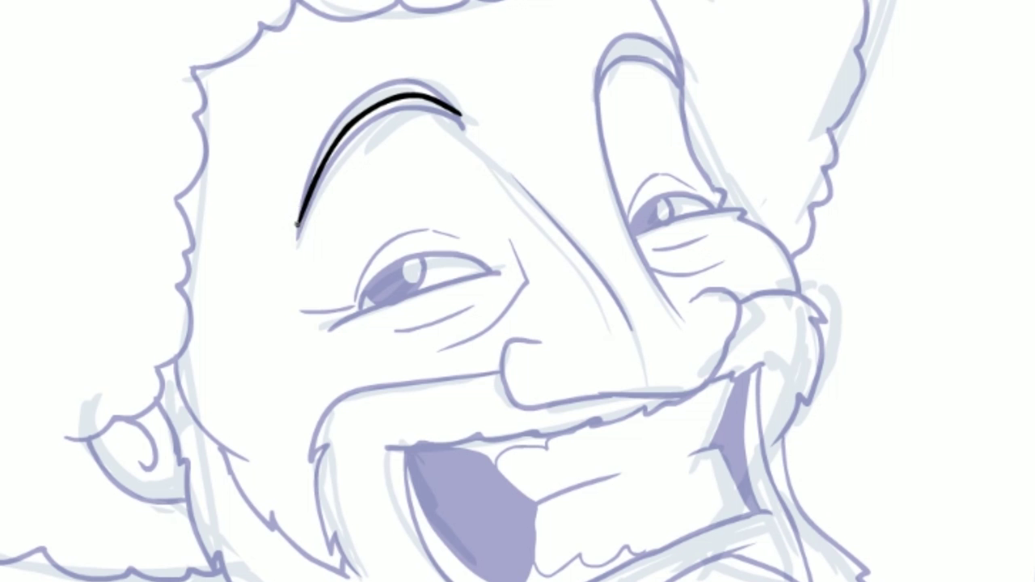
Ink the eyebrows on BobHead's second frame slightly above their onion-skinned originals
mouse_move(540, 251)
left_mouse_down()
mouse_move(573, 186)
mouse_move(600, 186)
mouse_move(612, 202)
left_mouse_up()
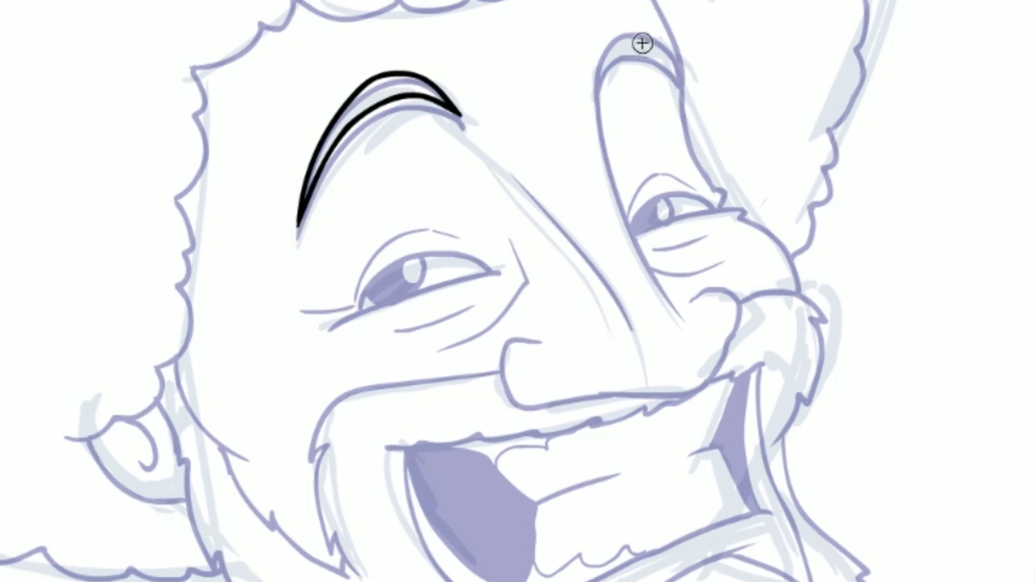
mouse_move(594, 86)
left_mouse_down()
mouse_move(611, 52)
mouse_move(641, 44)
mouse_move(687, 75)
left_mouse_up()
key("ctrl+z")
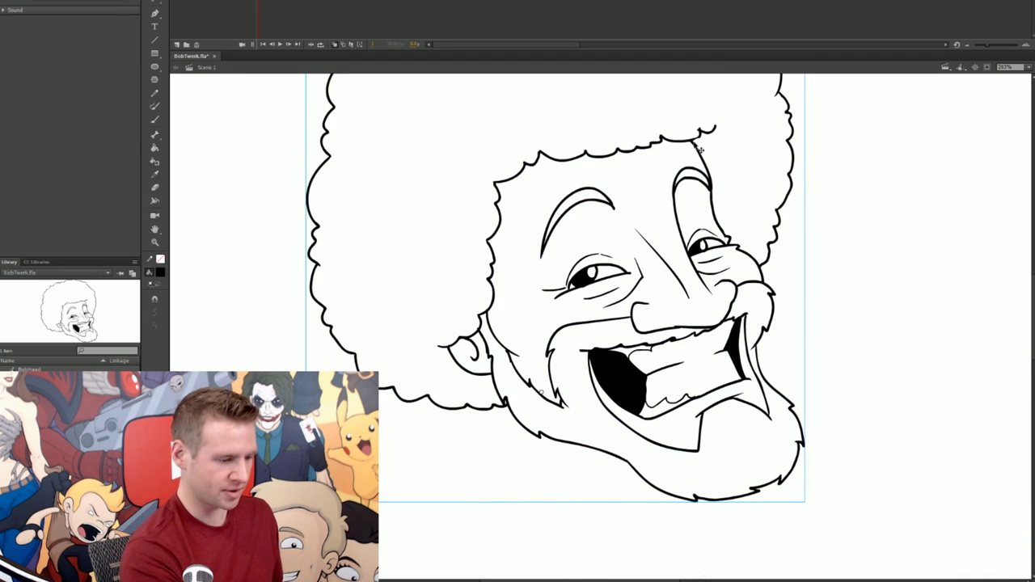
Reopen BobHead at its second frame and adjust the inked nose-bridge line with Free Transform
double_click(700, 148)
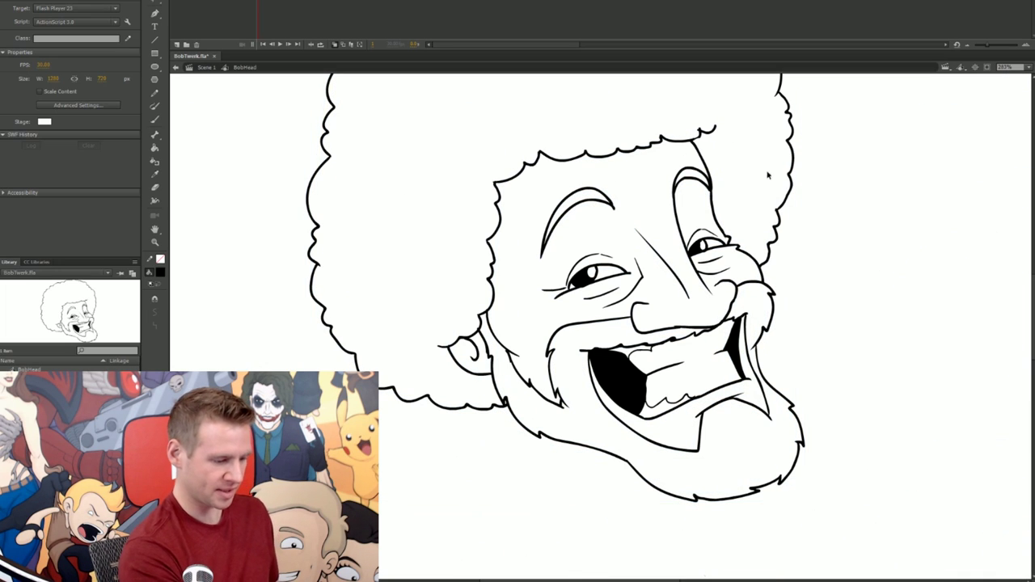
key(".")
key("b")
key("v")
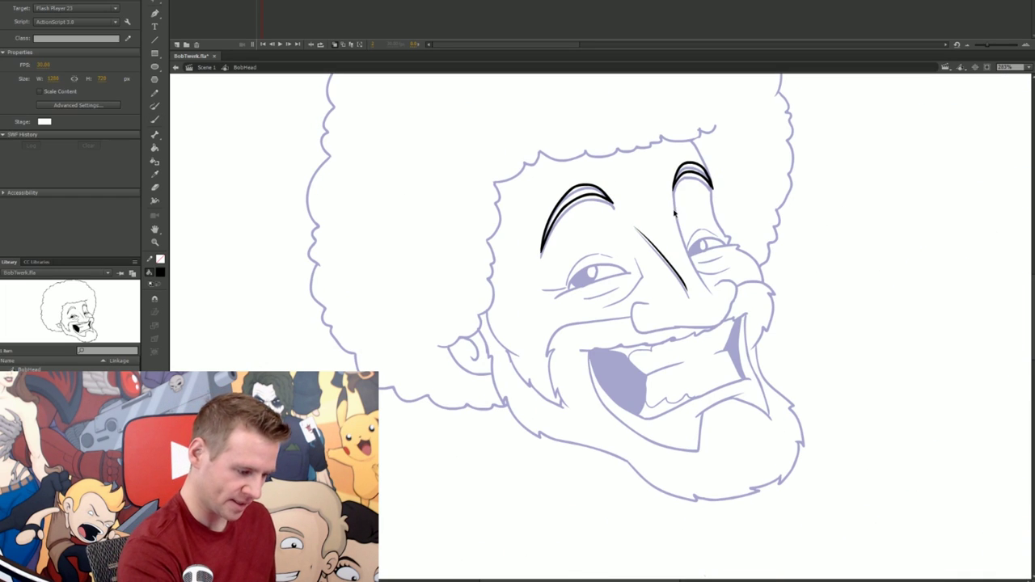
left_click_drag(680, 206, 643, 330)
key("q")
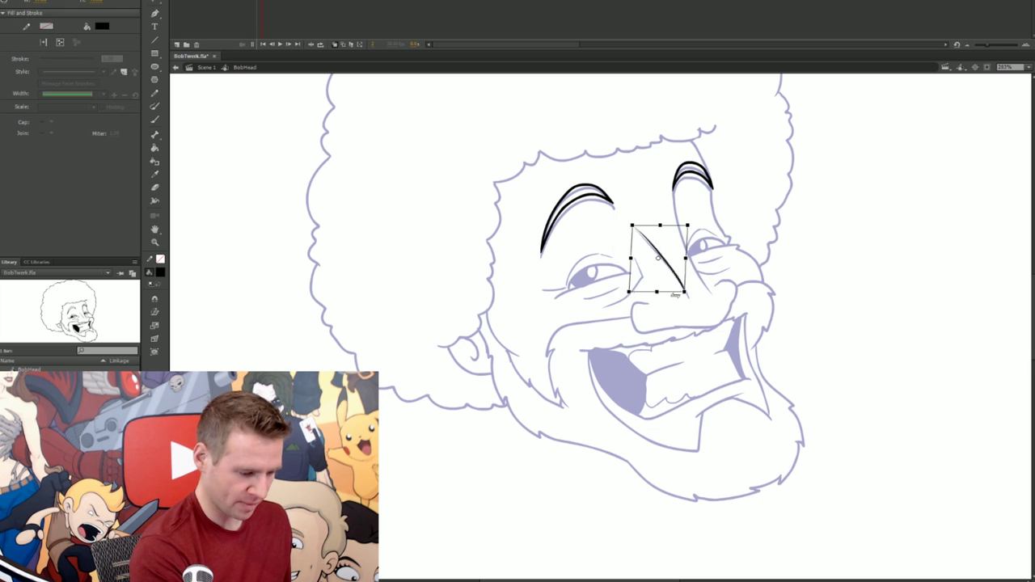
key("b")
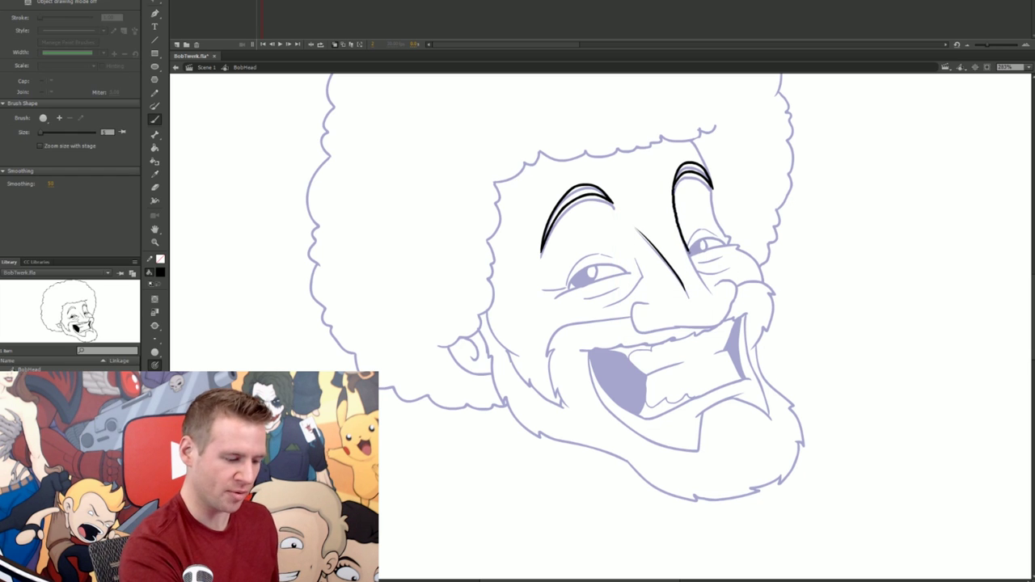
Ink the eyes, nose and moustache on BobHead's second frame, then select all the new linework and shift it slightly upward
left_click_drag(689, 249, 711, 291)
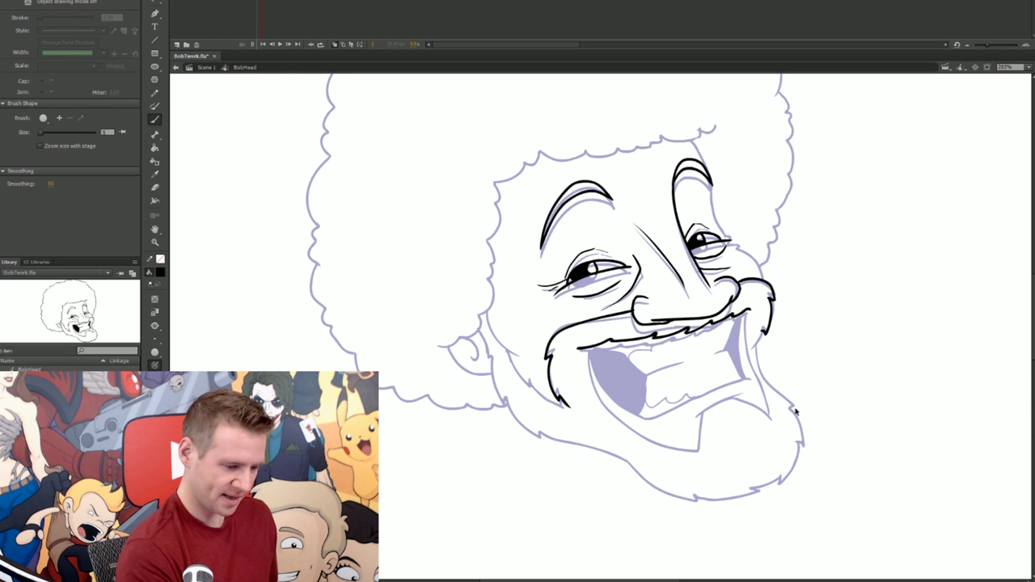
key("ctrl+a")
left_click_drag(785, 414, 810, 383)
left_click(809, 383)
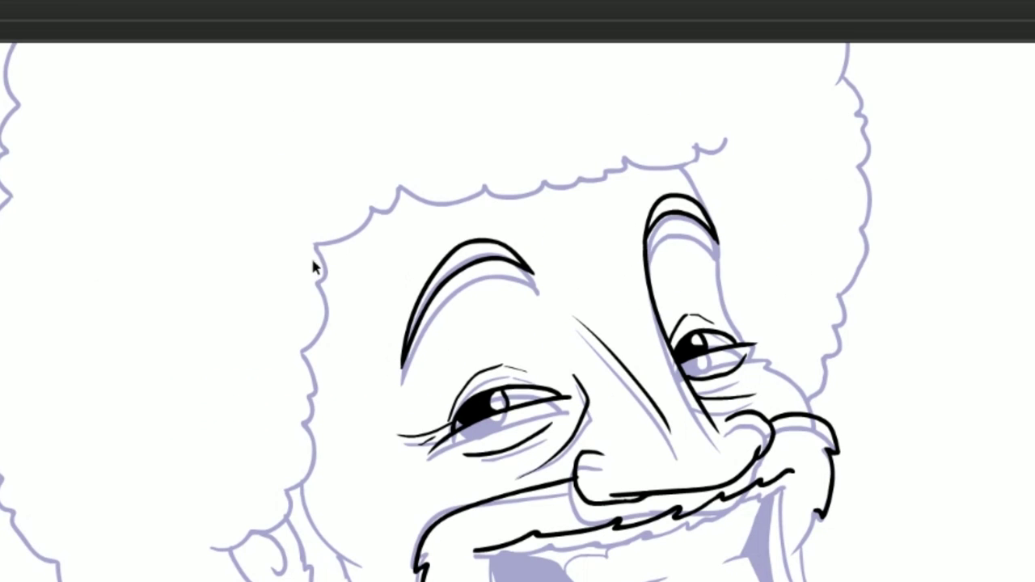
Ink the hairline, mouth, beard and scalloped afro outline on BobHead's second frame and save the file
mouse_move(309, 257)
left_mouse_down()
mouse_move(407, 180)
mouse_move(485, 169)
left_mouse_up()
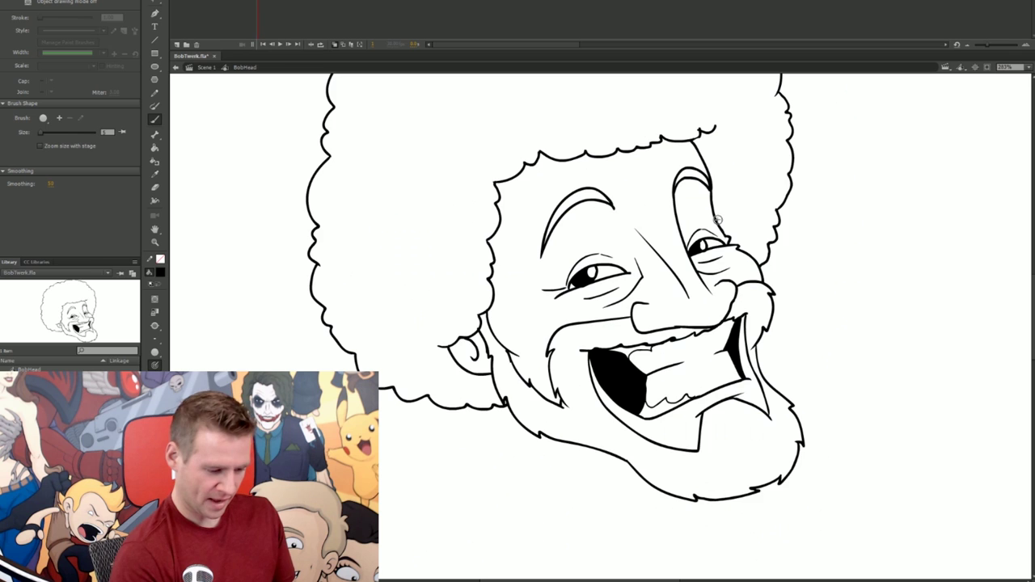
key(".")
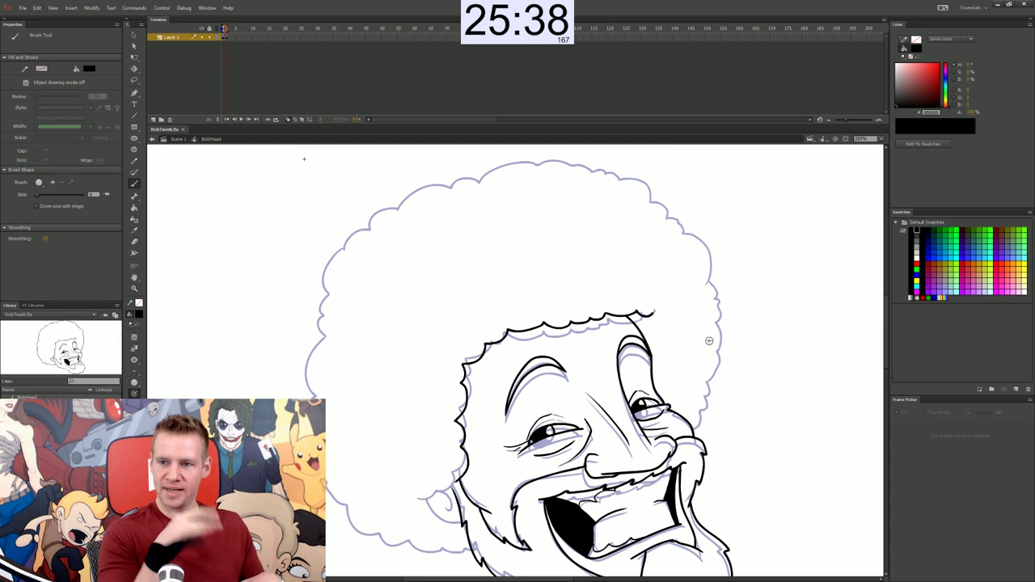
mouse_move(476, 189)
left_mouse_down()
mouse_move(559, 187)
mouse_move(446, 197)
left_mouse_up()
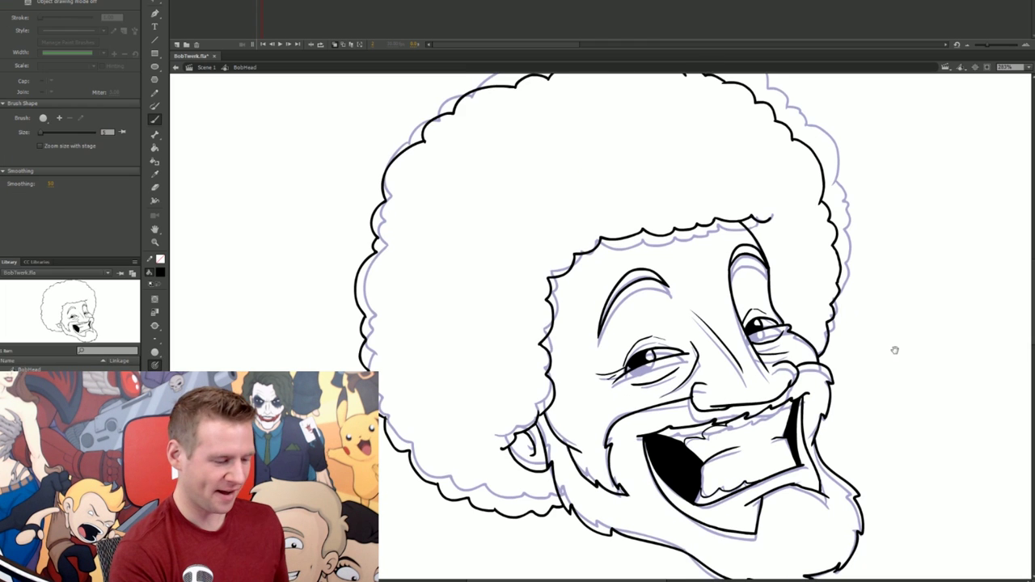
left_click_drag(772, 384, 769, 362)
key("ctrl+s")
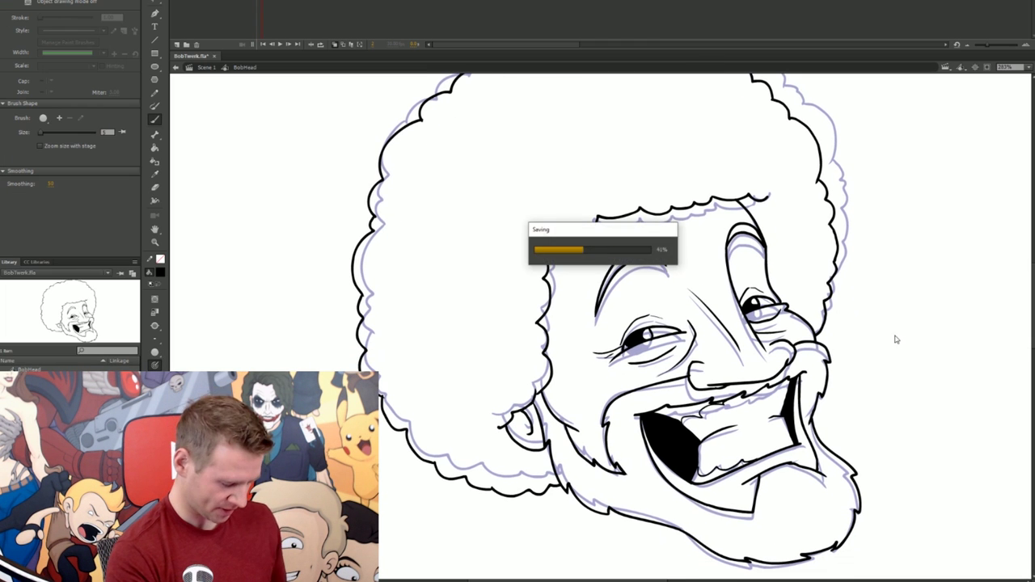
Fill the BobHead frames with brown hair and beard, light skin, a grey beard edge, white teeth and pink gums
key("v")
left_click_drag(903, 372, 889, 386)
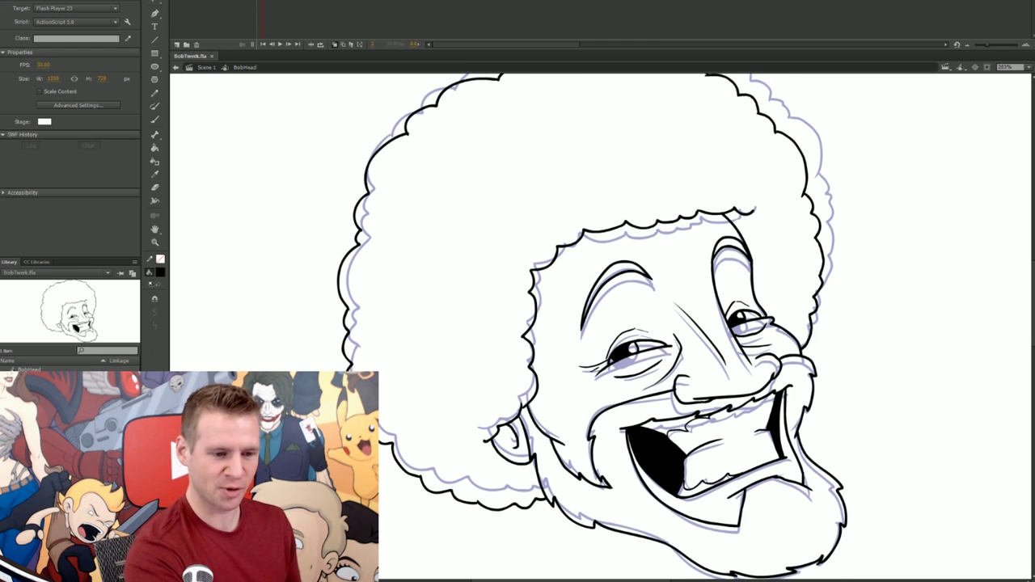
key("k")
left_click(788, 283)
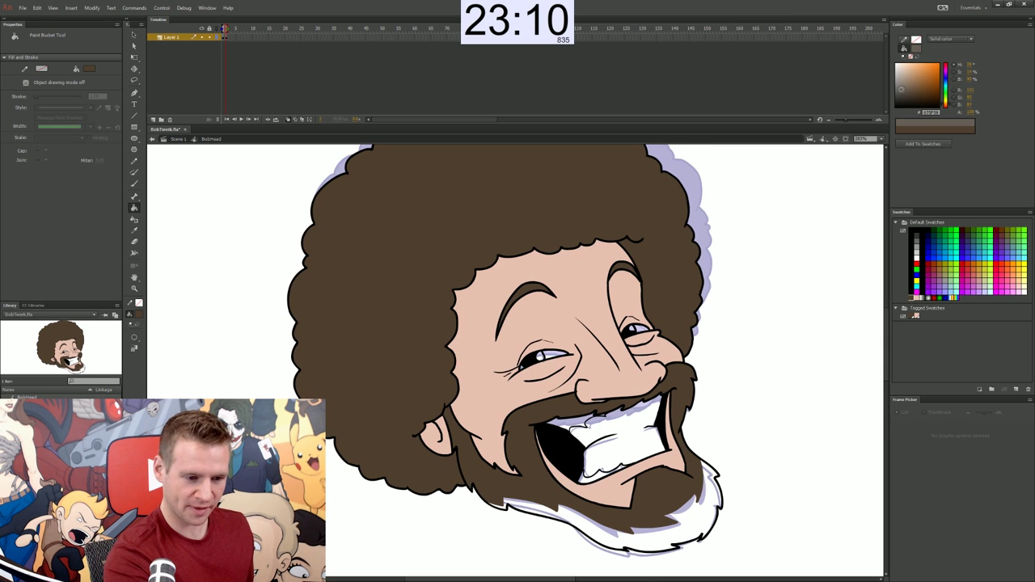
left_click(702, 535)
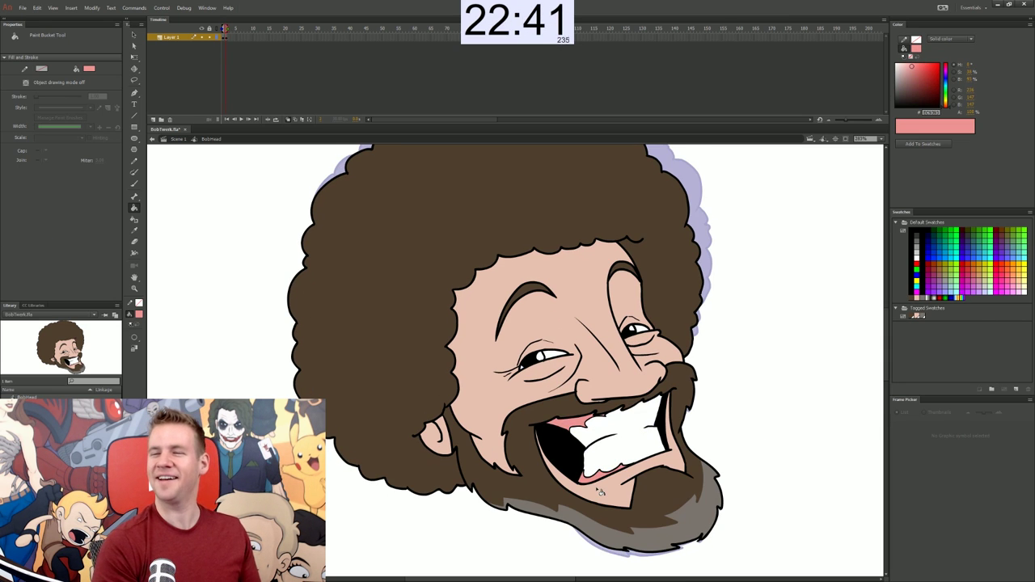
left_click(600, 485)
key("v")
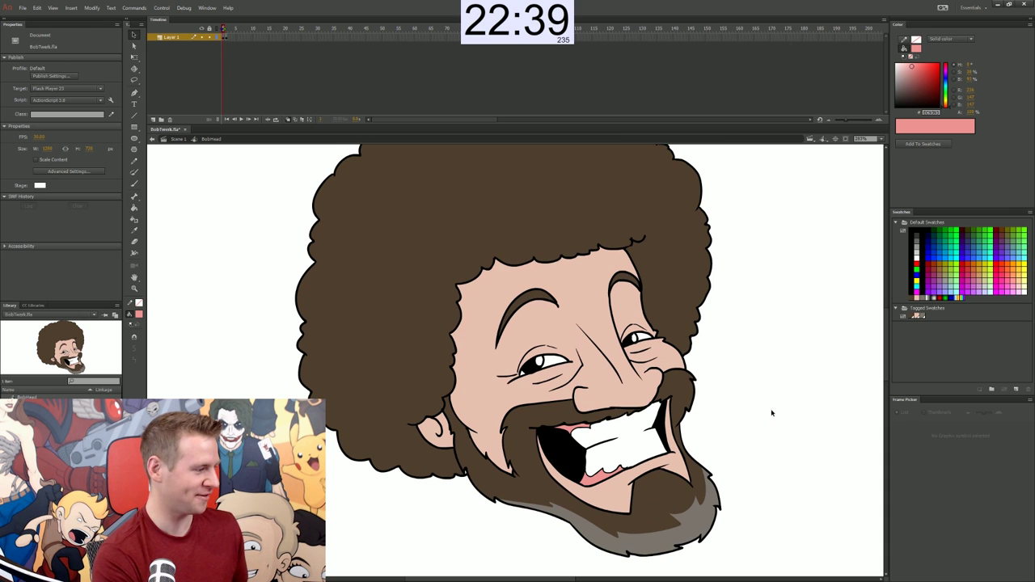
Return from the BobHead symbol to the main scene and get the Brush ready over the crouching body sketch
double_click(802, 346)
mouse_move(785, 450)
left_mouse_down()
mouse_move(777, 371)
mouse_move(819, 268)
left_mouse_up()
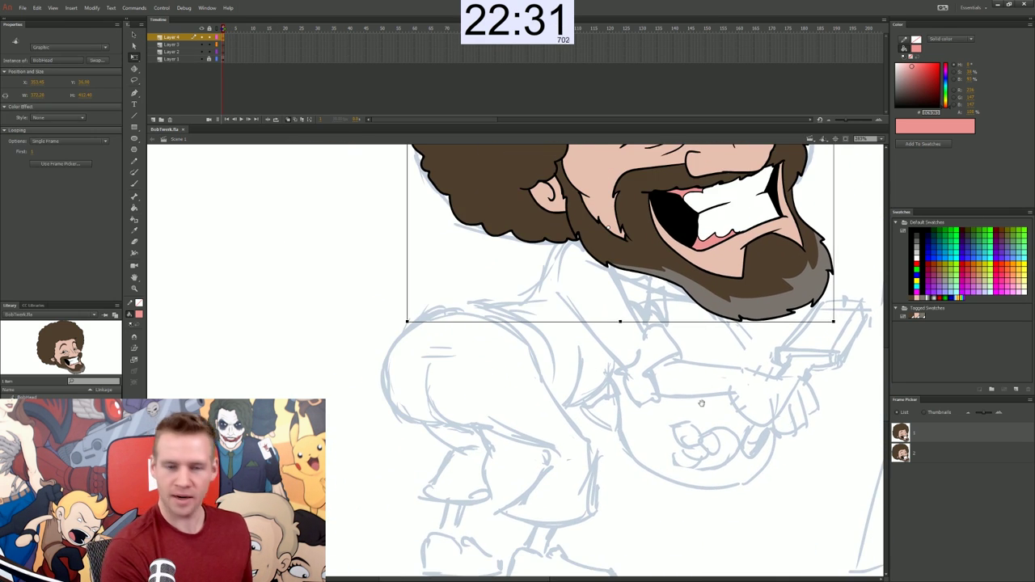
left_click_drag(702, 412, 702, 394)
left_click_drag(811, 323, 718, 465)
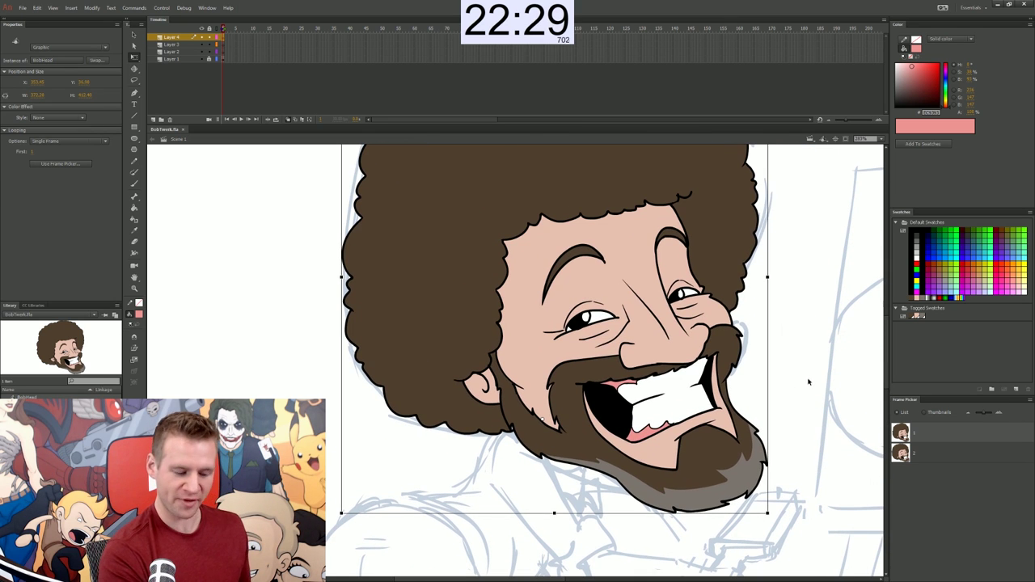
key("q")
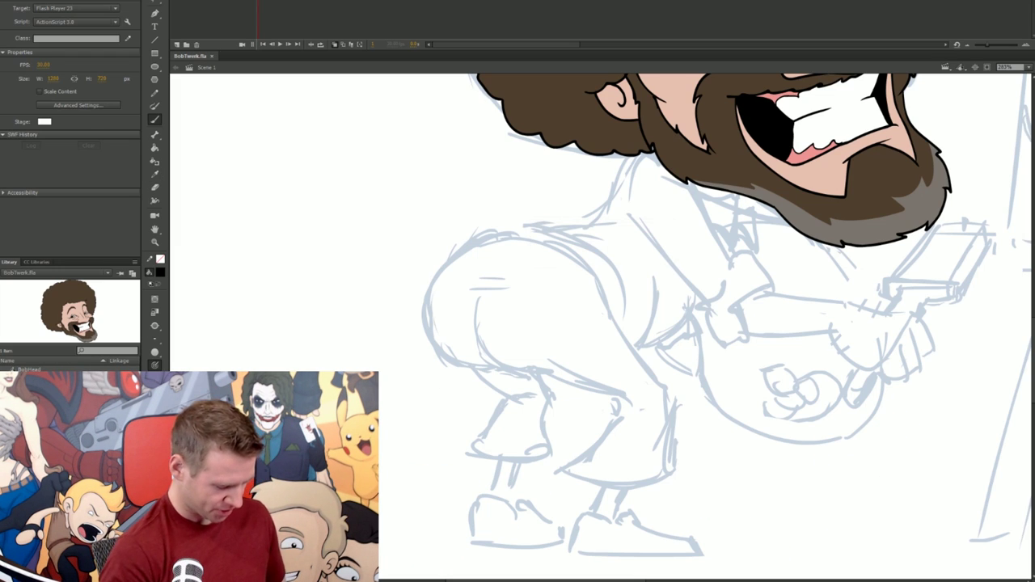
mouse_move(805, 369)
left_mouse_down()
mouse_move(817, 353)
mouse_move(824, 360)
left_mouse_up()
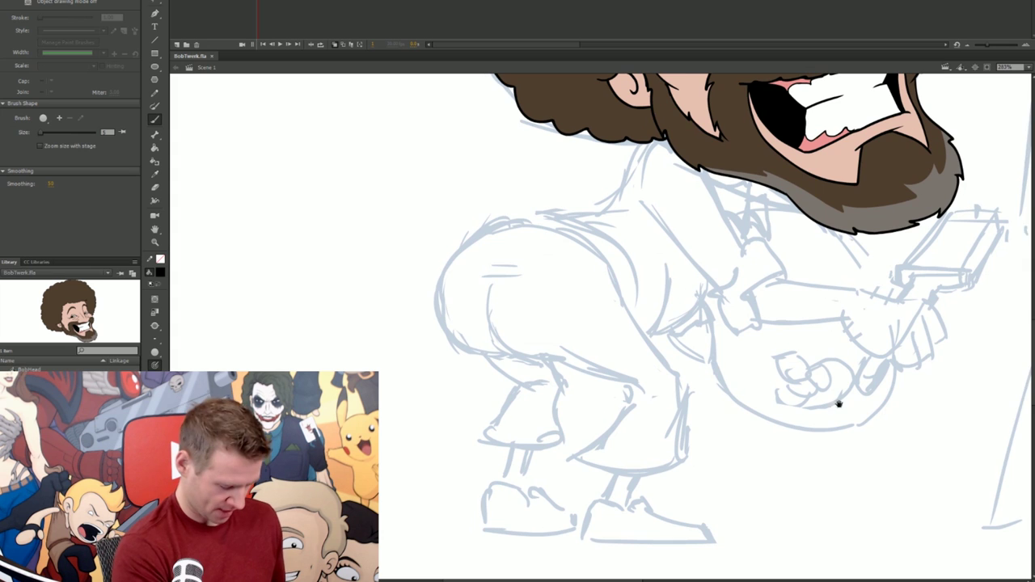
Hide the finished head's layer and ink the buttocks and near trouser leg over the crouching body sketch
left_click_drag(838, 404, 859, 405)
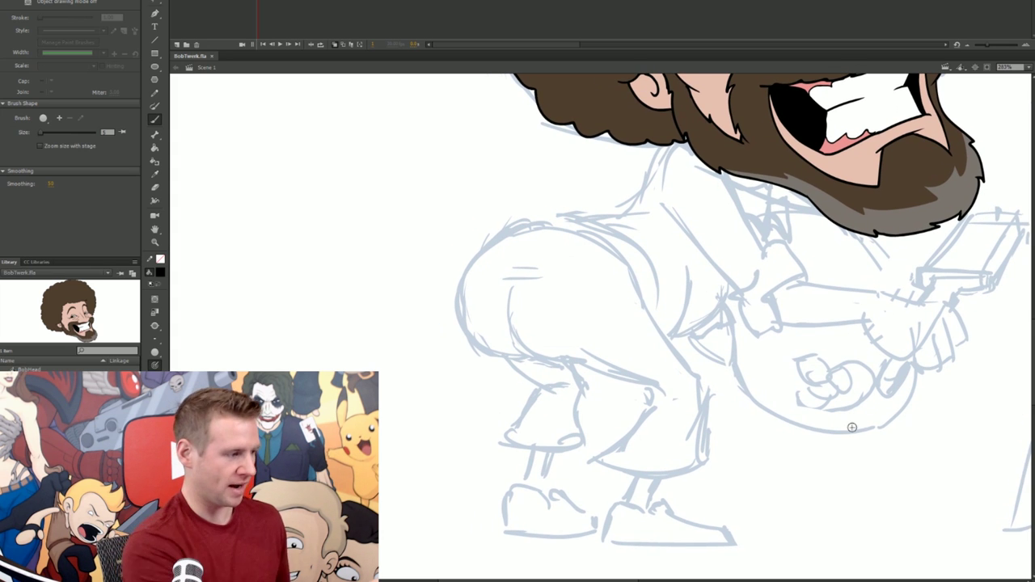
left_click(201, 44)
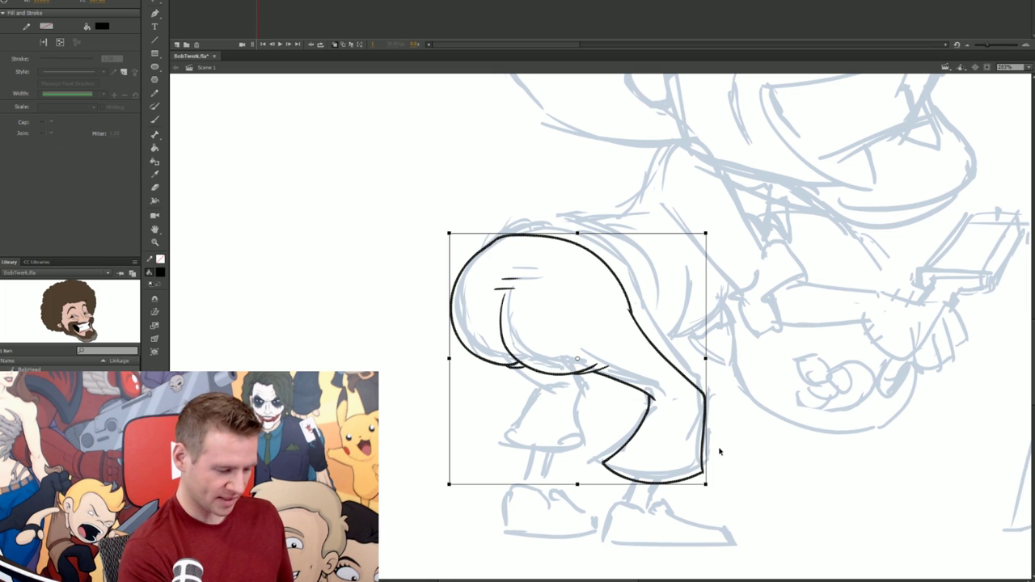
left_click(742, 430)
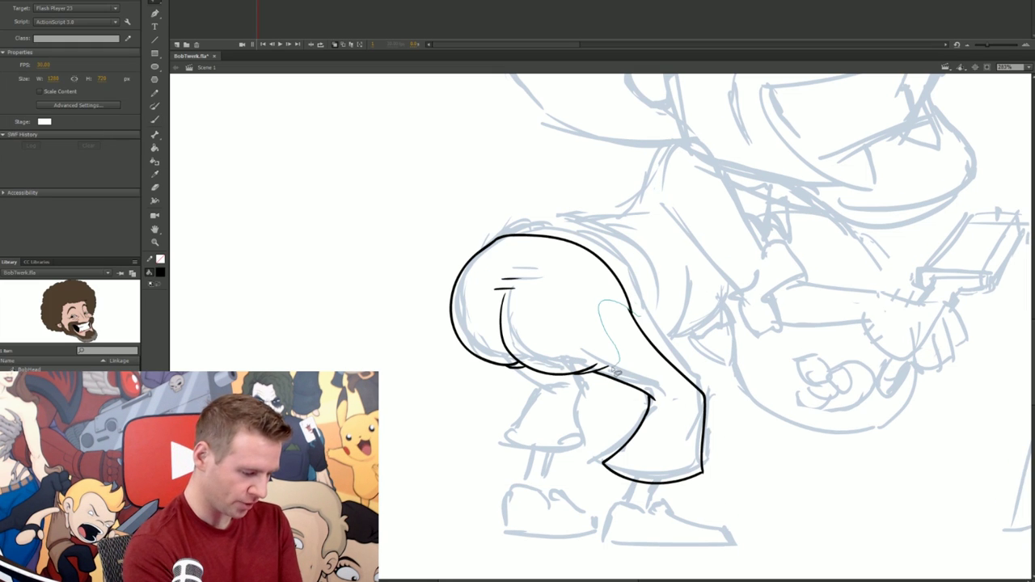
Delete the inked near leg, then select the buttocks linework and shift it lower with a slight tilt
left_click_drag(547, 420, 746, 335)
key("Delete")
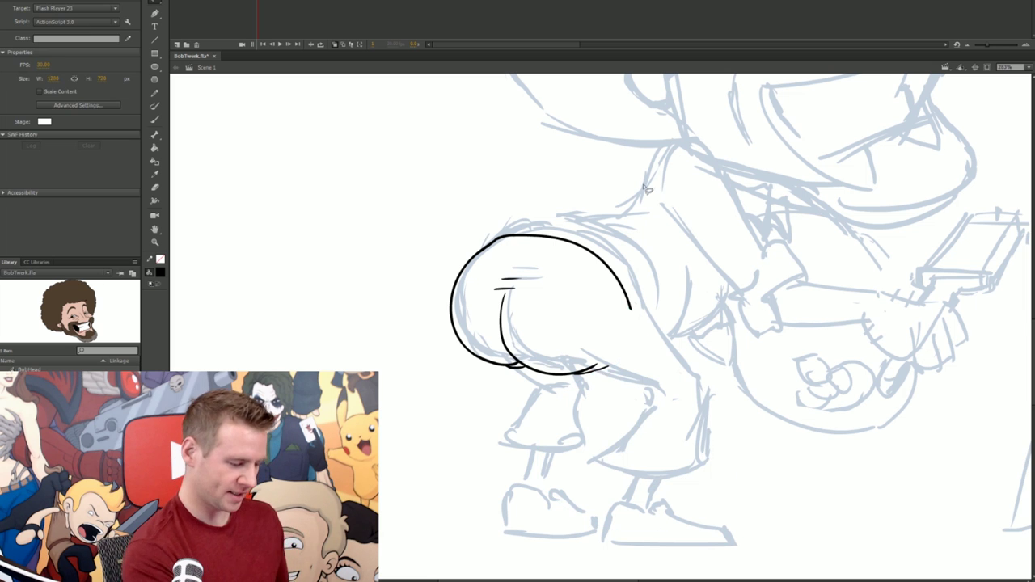
mouse_move(646, 188)
left_mouse_down()
mouse_move(695, 300)
mouse_move(667, 226)
left_mouse_up()
left_click_drag(621, 296, 607, 319)
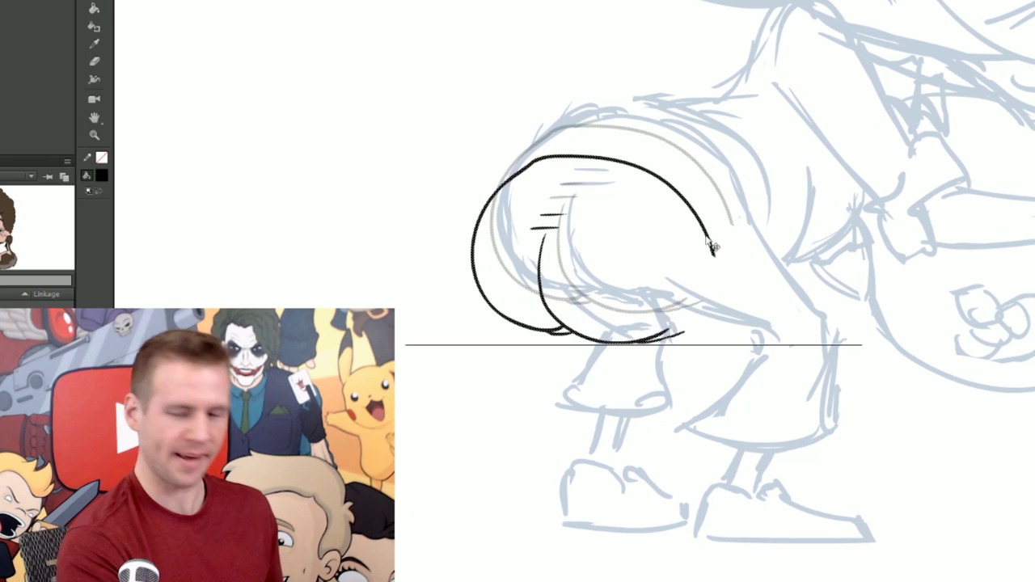
Ink both bent trouser legs, the ankles and the shoes beneath the lowered buttocks
left_click_drag(711, 246, 829, 321)
left_click_drag(660, 350, 792, 361)
key("ctrl+z")
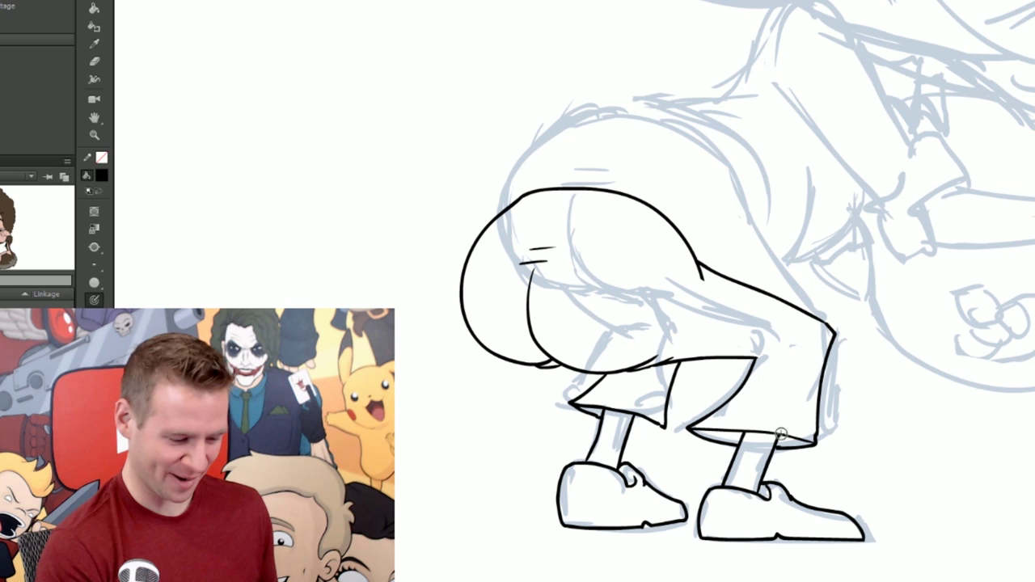
Save the file and convert all the inked lower-body linework to a graphic symbol named TwerkButt
key("ctrl+s")
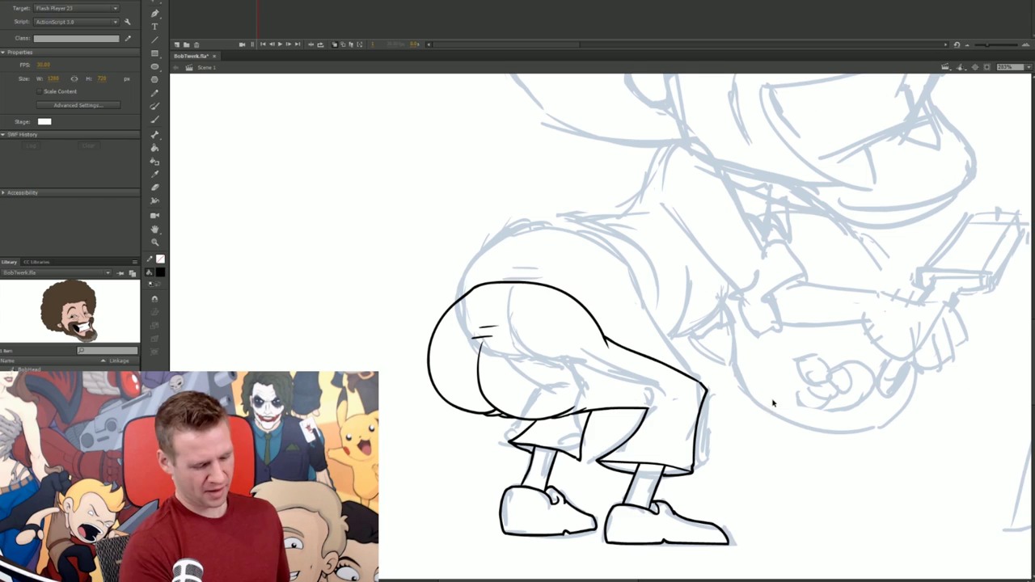
key("ctrl+a")
key("F8")
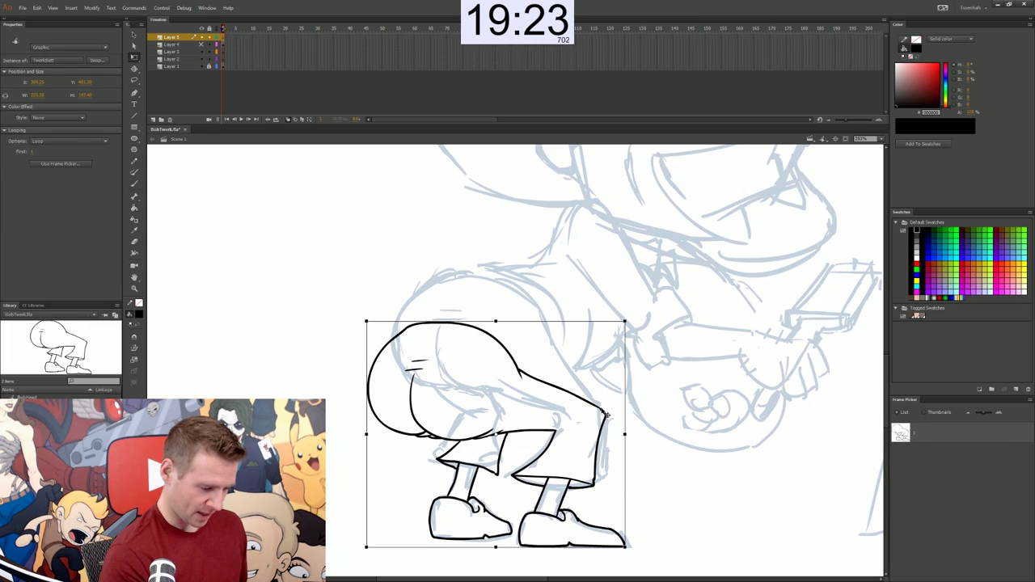
Open the TwerkButt symbol and ink a raised buttocks and near-leg outline on a second frame, saving the file
double_click(705, 390)
left_click(750, 372)
key("ctrl+s")
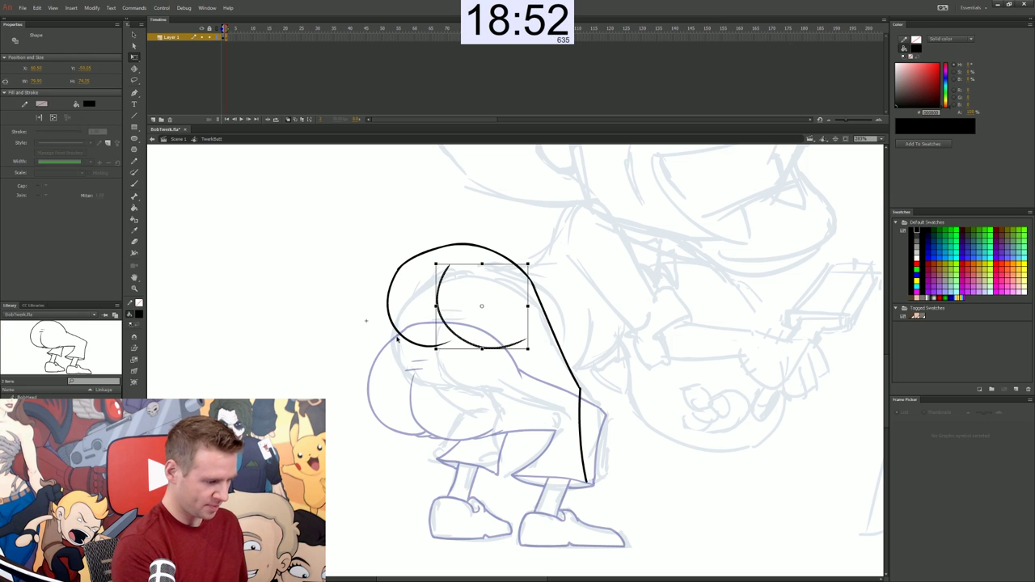
left_click_drag(417, 290, 420, 291)
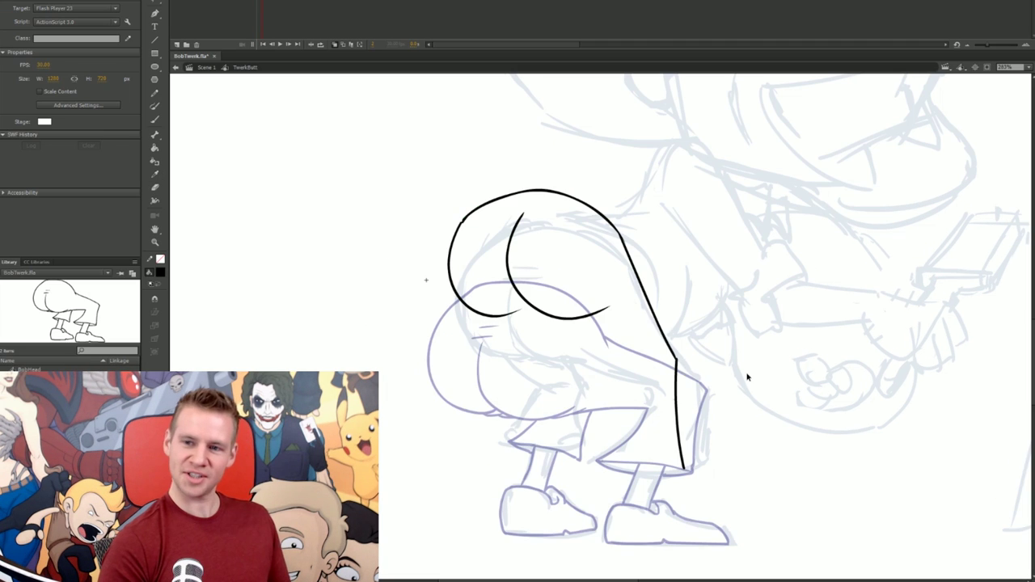
Flip back and forth between the crouched and raised TwerkButt frames to check the bounce
key("comma")
key("period")
key("comma")
key("period")
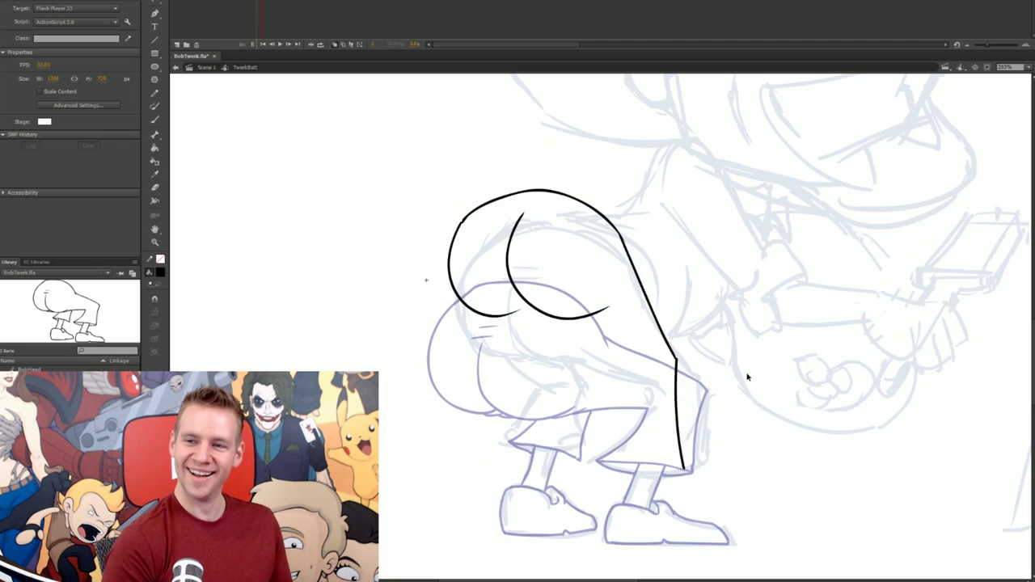
key("comma")
key("period")
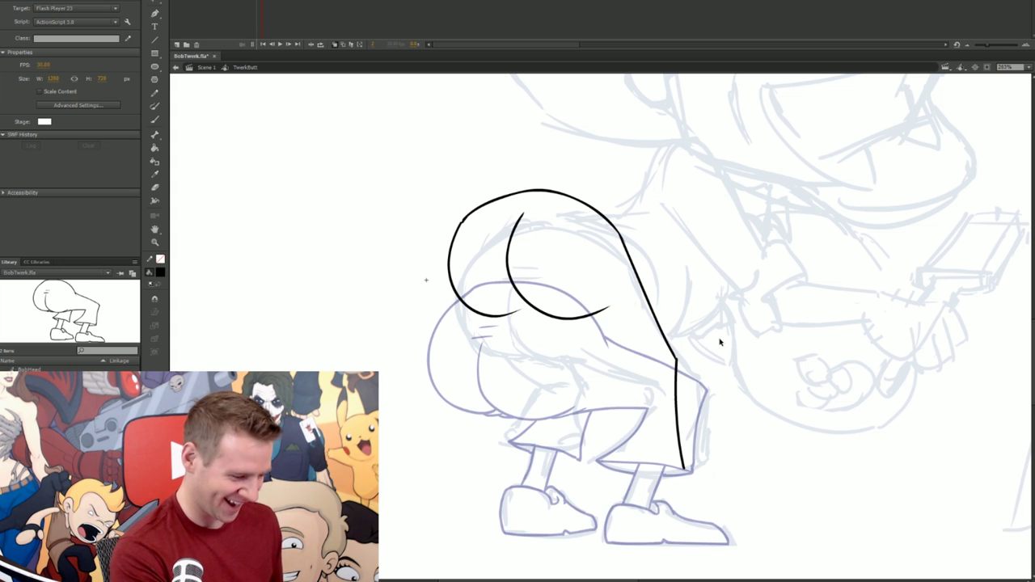
key("comma")
key("period")
key("comma")
key("period")
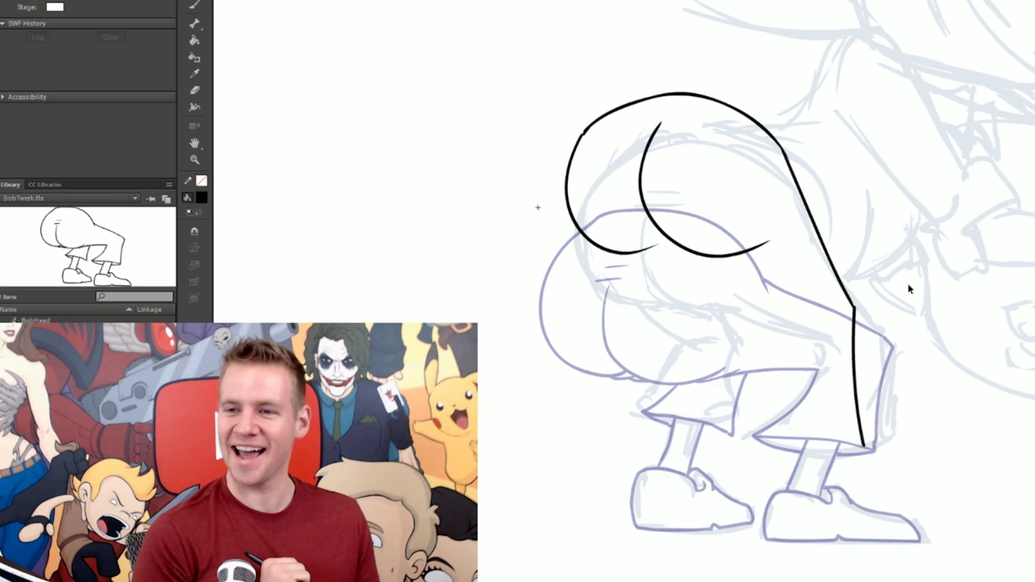
key("comma")
key("period")
key("comma")
key("period")
key("comma")
key("period")
key("comma")
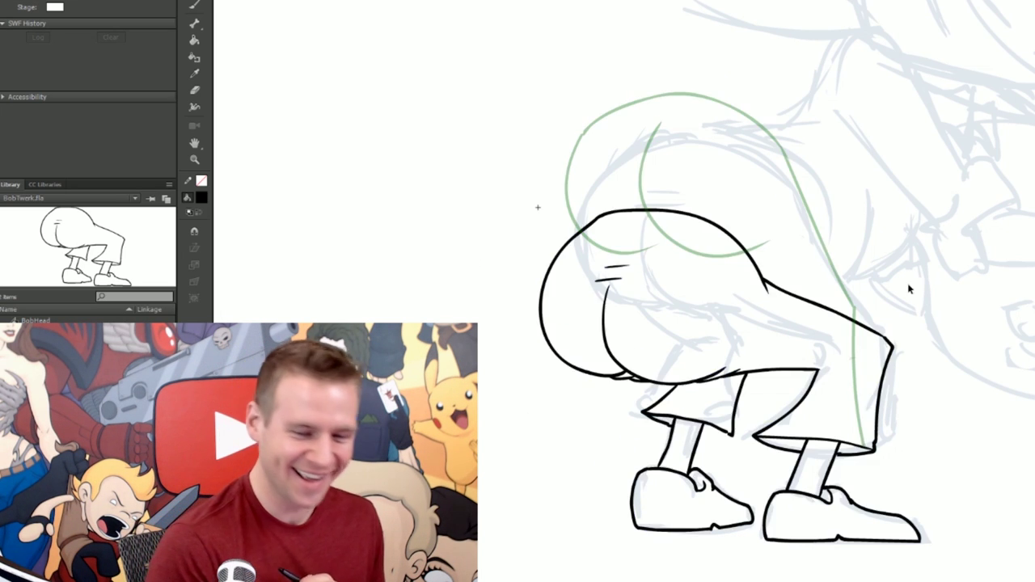
key("period")
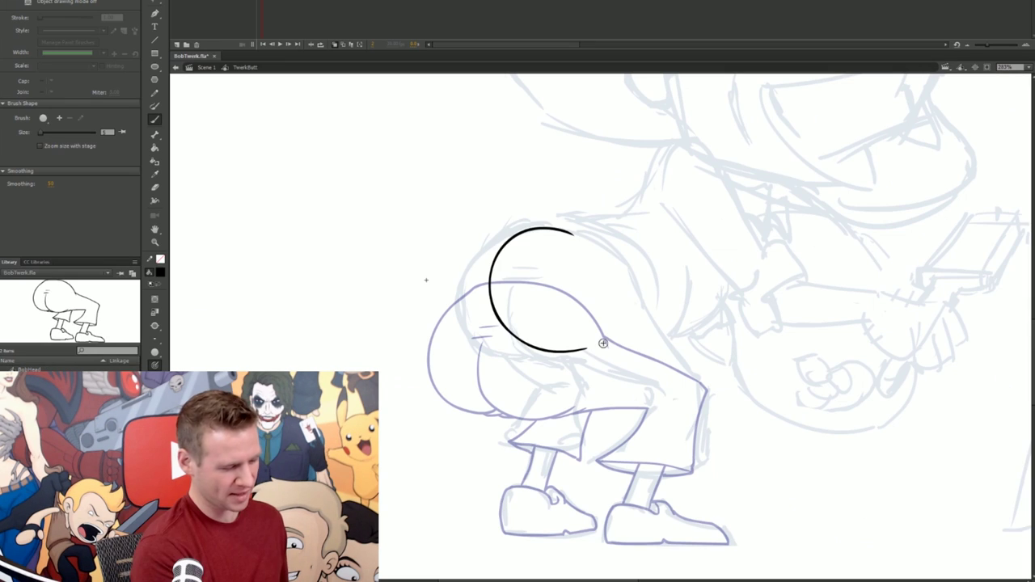
Replace the raised pose's outline with two overlapping round buttocks above the crouched pose
key("ctrl+z")
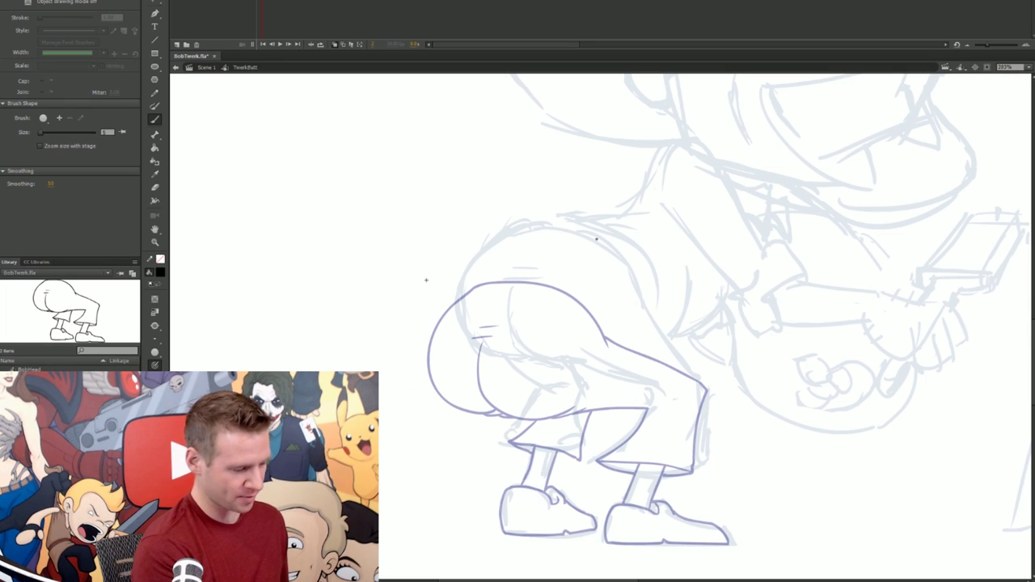
left_click_drag(596, 238, 569, 344)
key("ctrl+z")
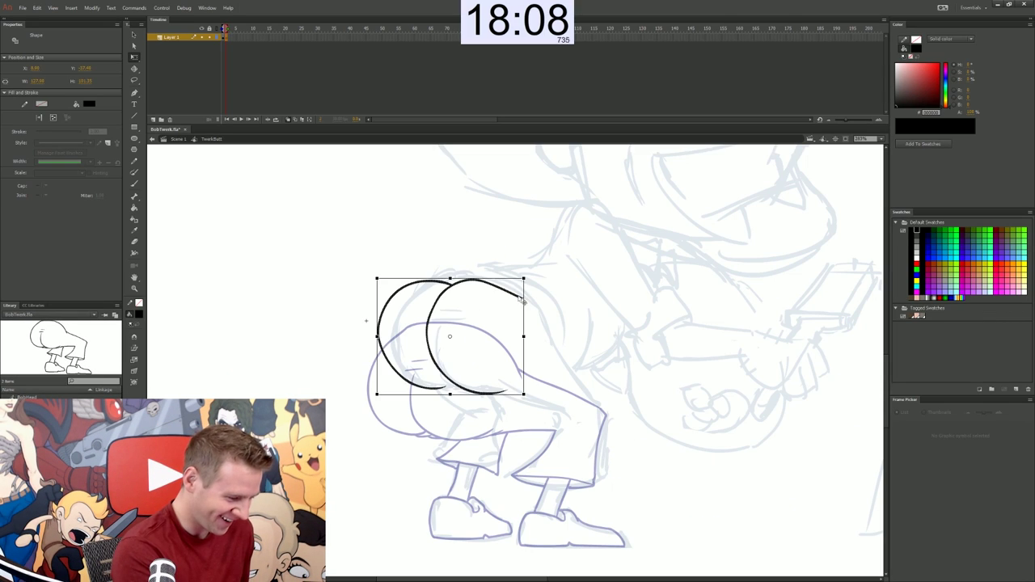
left_click(551, 300)
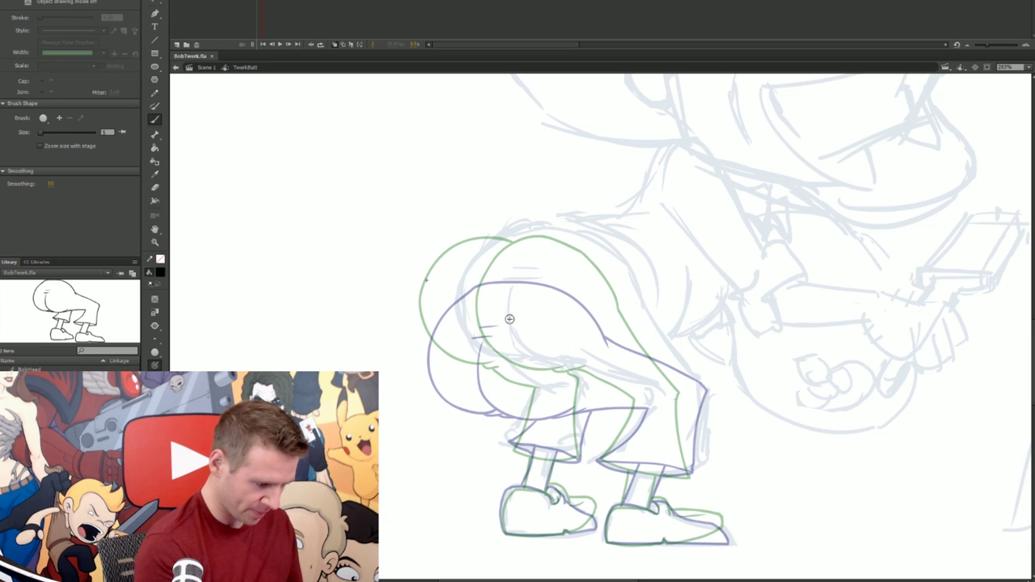
Ink the buttocks, back and thigh line on an in-between frame midway between the crouched and raised poses
left_click_drag(509, 404, 588, 380)
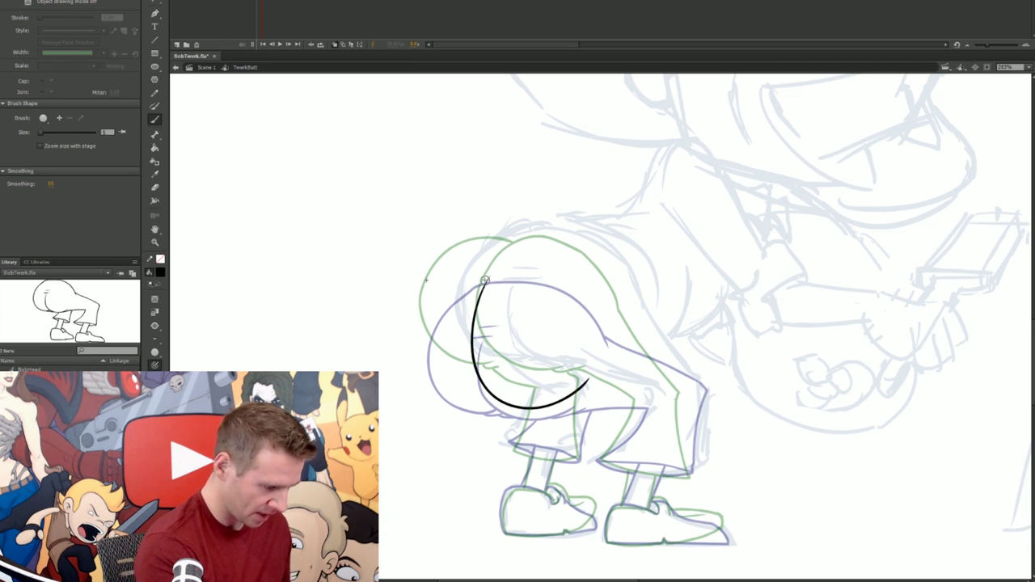
left_click_drag(491, 264, 539, 250)
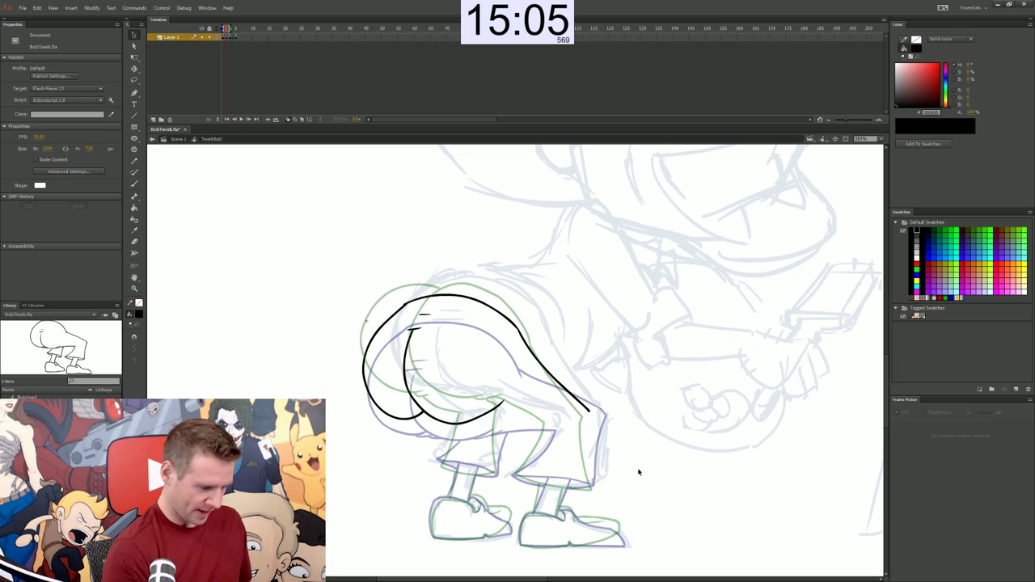
Hide the sketch layer in the main scene, then reopen TwerkButt and ink the near shin on the in-between frame
left_click(201, 44)
left_click(201, 66)
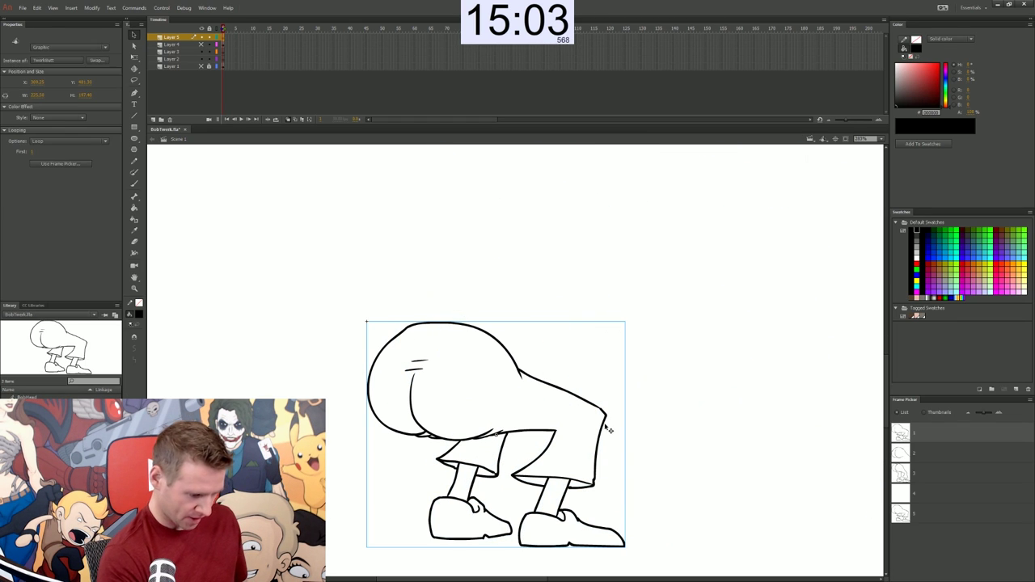
double_click(612, 427)
key("b")
key(".")
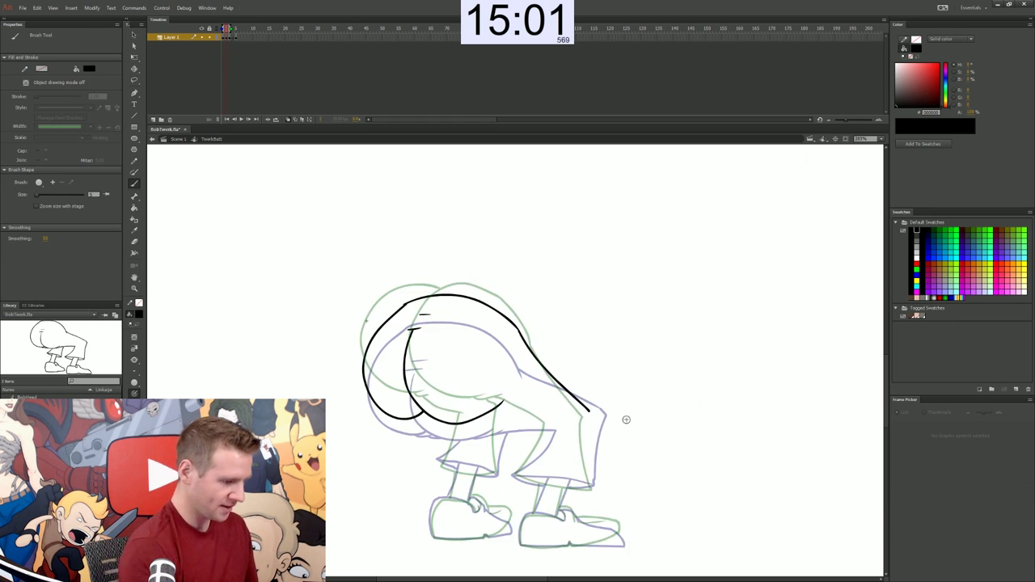
left_click_drag(590, 413, 591, 486)
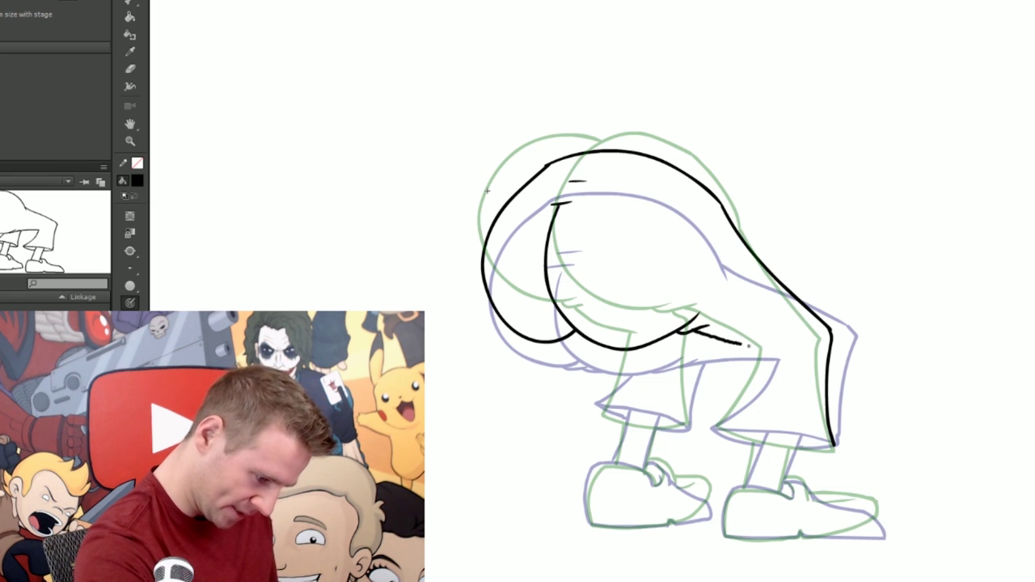
Squash the top of the buttocks outline slightly lower on the adjacent raised-pose frame
key("comma")
key("q")
mouse_move(846, 79)
left_mouse_down()
mouse_move(598, 162)
mouse_move(417, 286)
left_mouse_up()
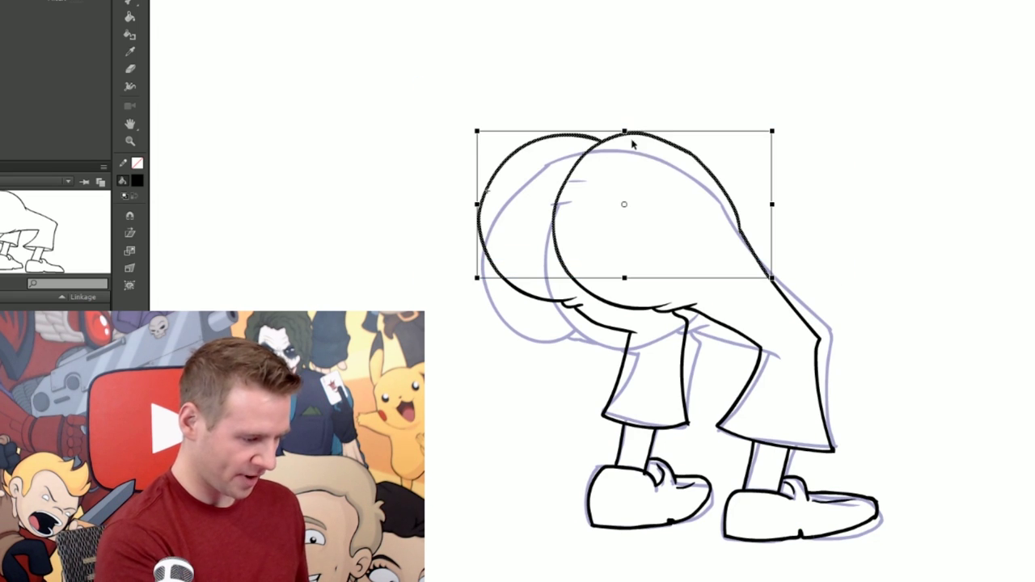
left_click_drag(624, 131, 624, 144)
left_click(826, 141)
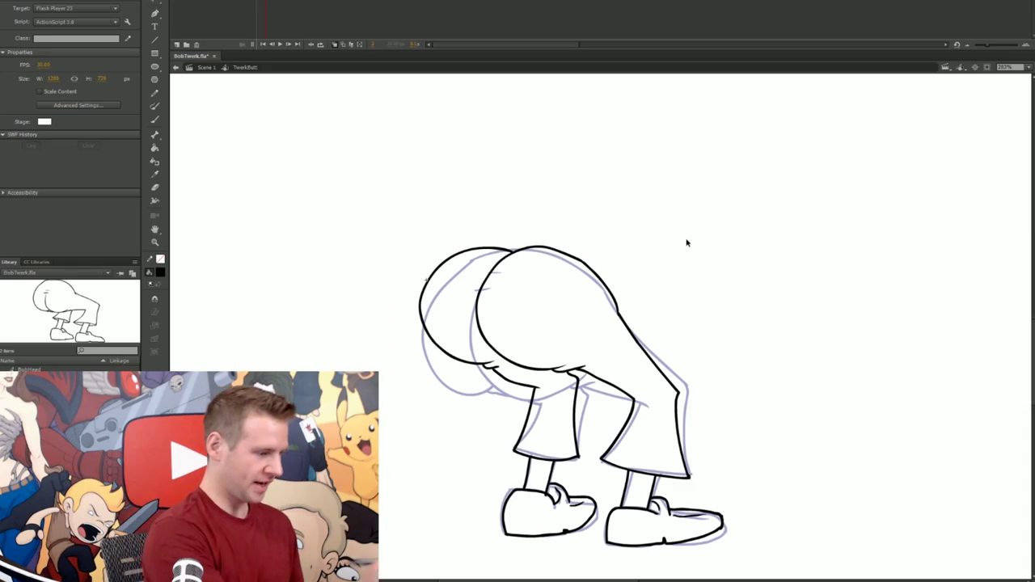
Ink the buttocks on another in-between frame, bridging the raised pose back down to the crouch
key("period")
key("b")
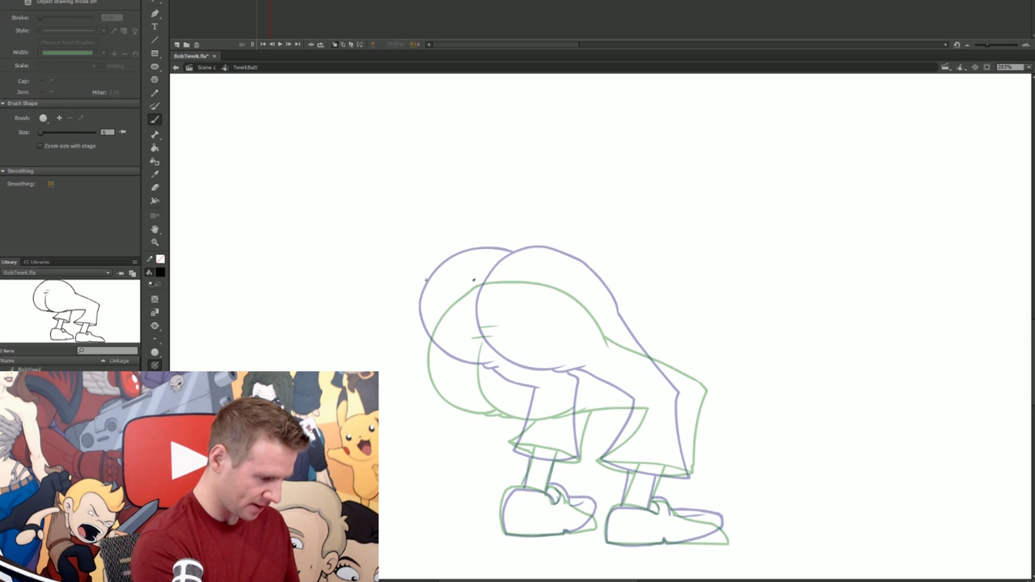
left_click_drag(474, 279, 457, 392)
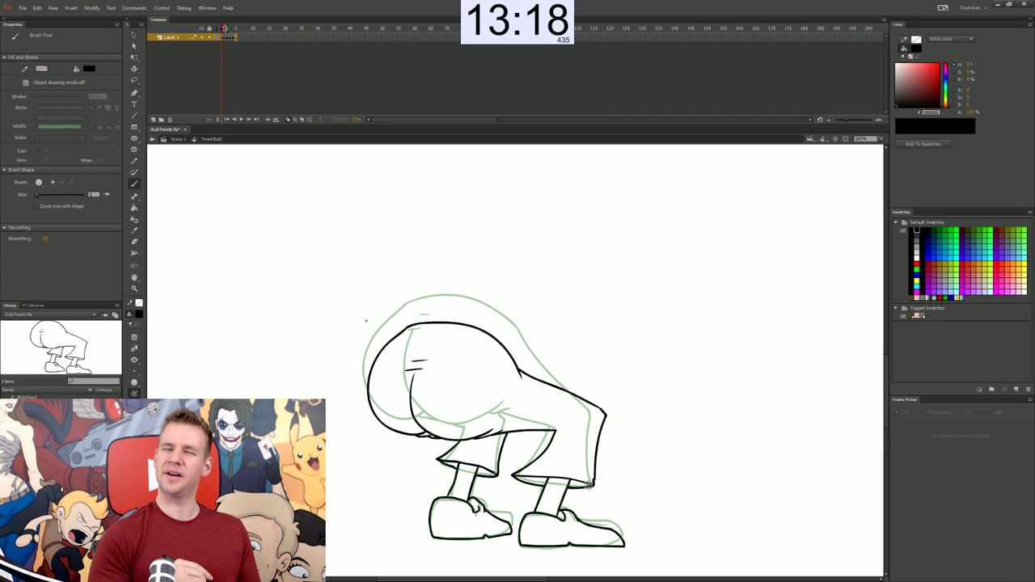
Step through the TwerkButt frames in both directions to check the up-and-down motion
key("period")
key("period")
key("period")
key("comma")
key("comma")
key("comma")
key("period")
key("period")
key("period")
key("period")
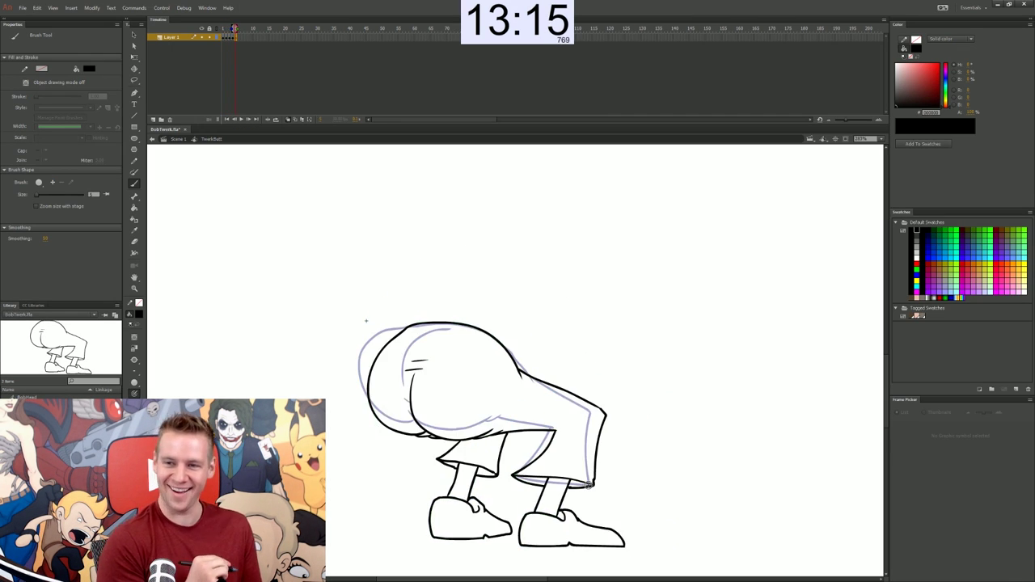
key("period")
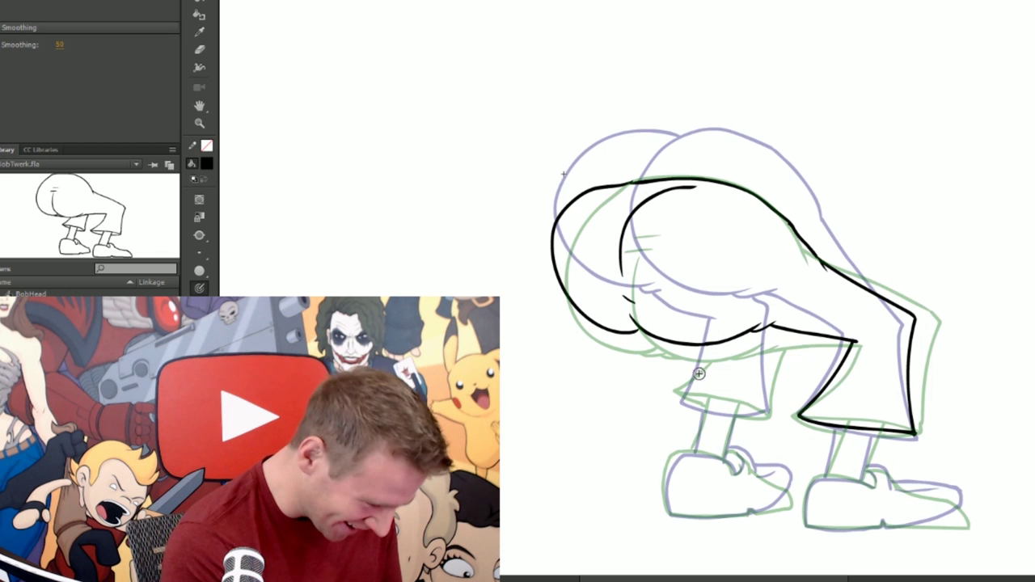
Adjust the rear edge of the buttocks on the downward in-between frame and compare it with the neighbouring frame
key("v")
left_click_drag(522, 411, 628, 168)
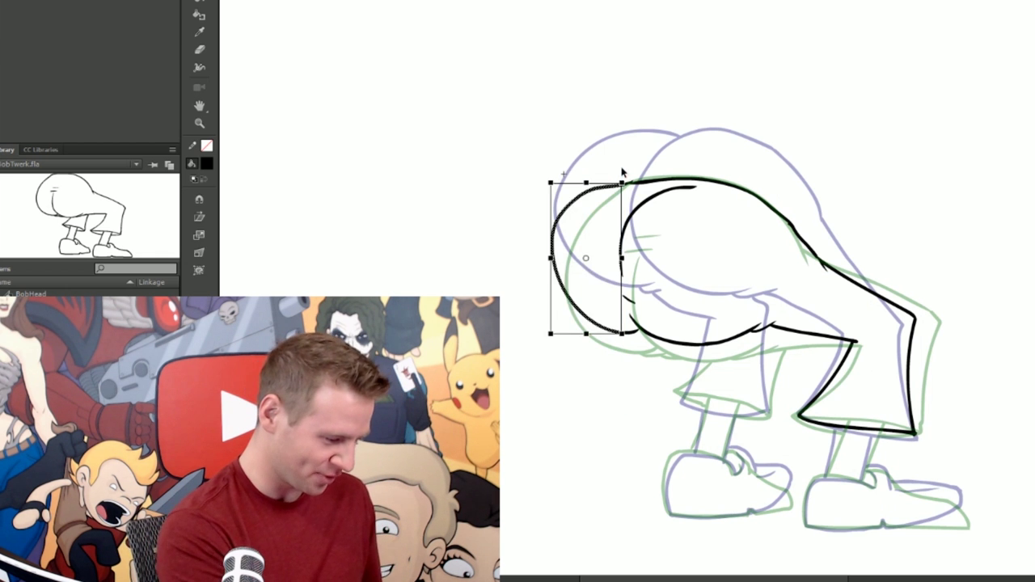
left_click_drag(552, 291, 553, 305)
left_click(963, 232)
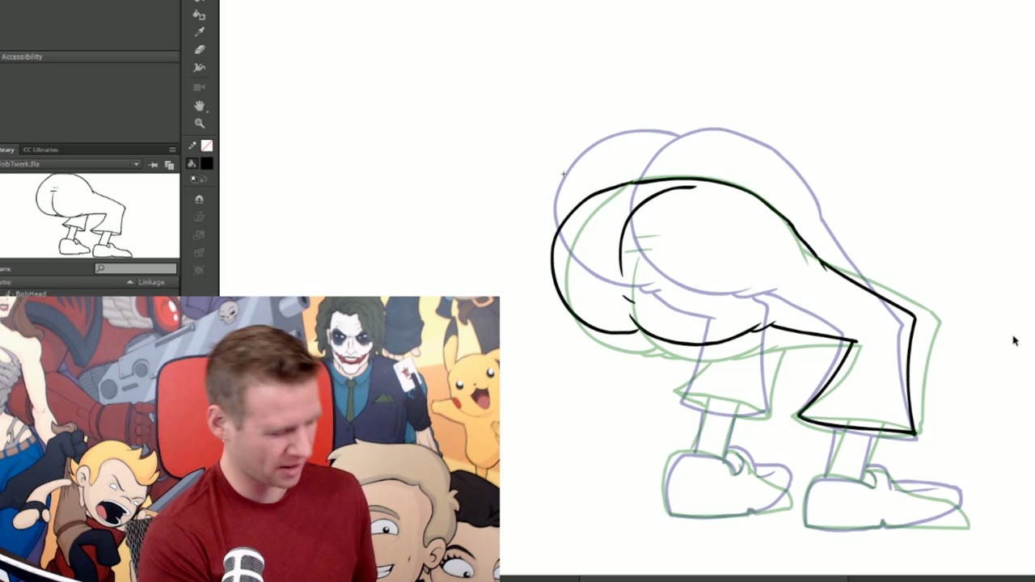
key("comma")
key("period")
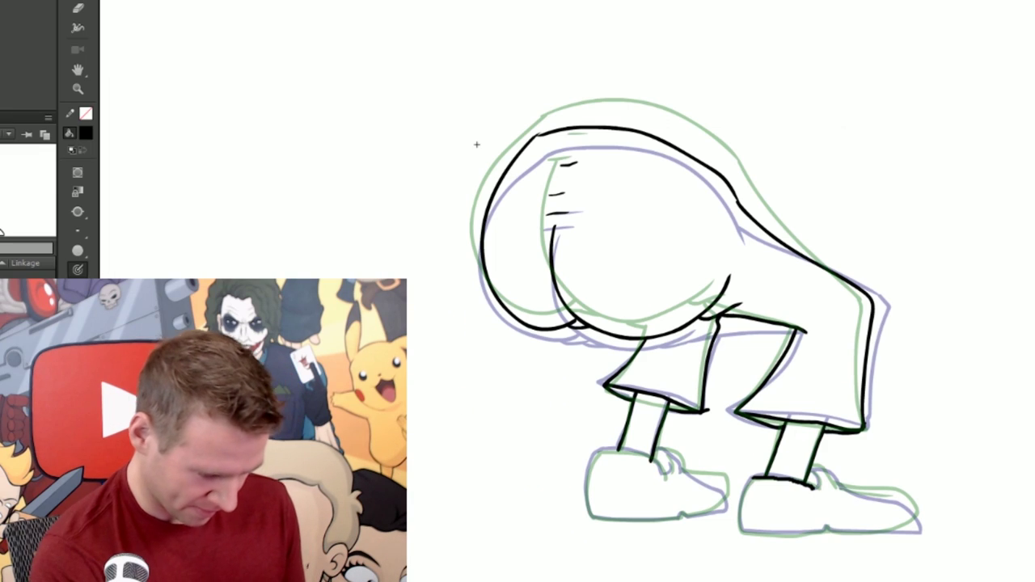
Ink both shoes on the added in-between frame that leads out of the crouched pose
left_click_drag(605, 510, 613, 540)
left_click_drag(752, 529, 919, 531)
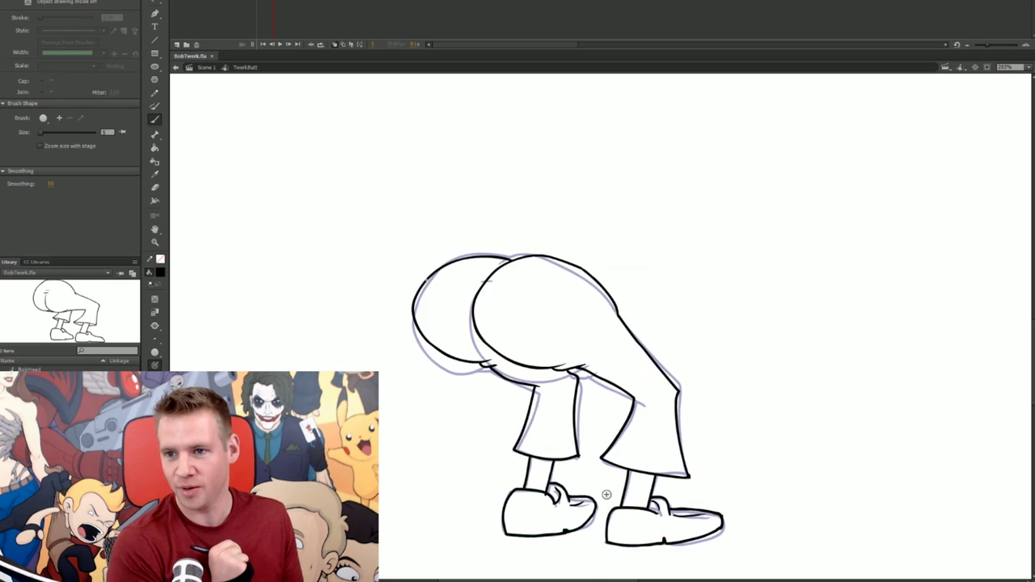
Step through the extended TwerkButt frame sequence to review the smoothness of the twerk cycle
key("period")
key("comma")
key("period")
key("period")
key("comma")
key("period")
key("period")
key("period")
key("period")
key("period")
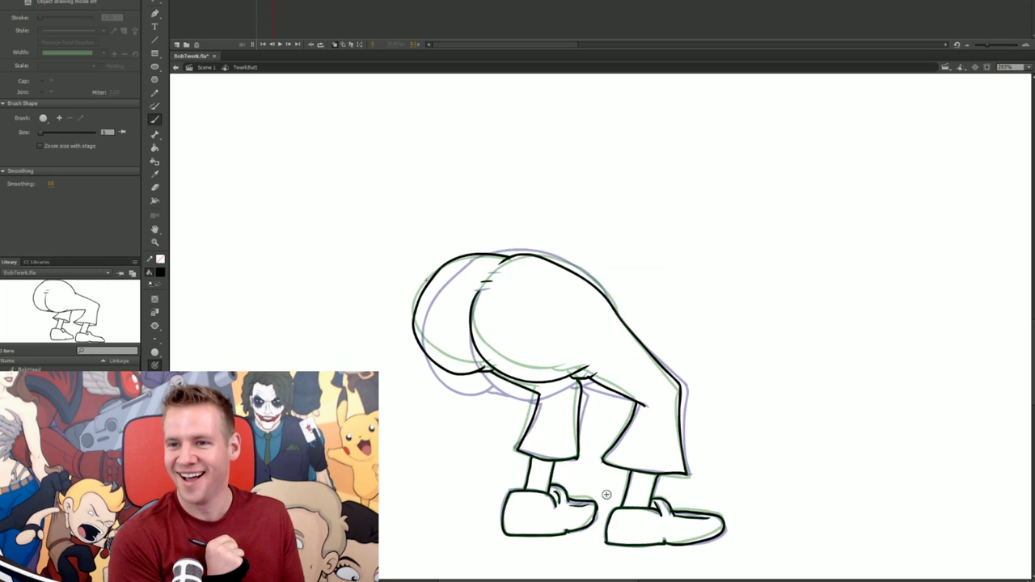
key("comma")
key("comma")
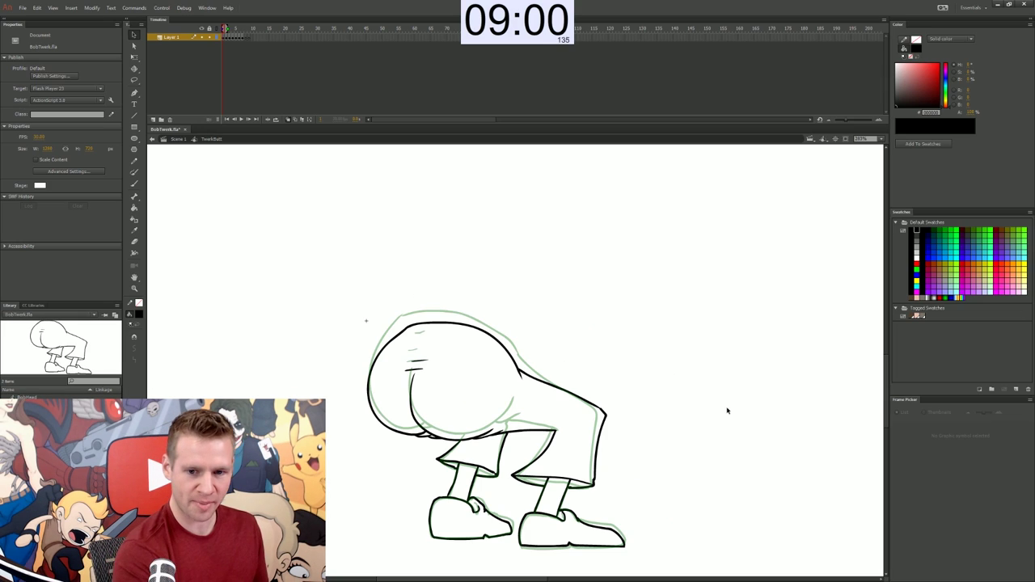
Mix a dark warm grey fill colour and fill the trousers with it across the TwerkButt frames
left_click(901, 95)
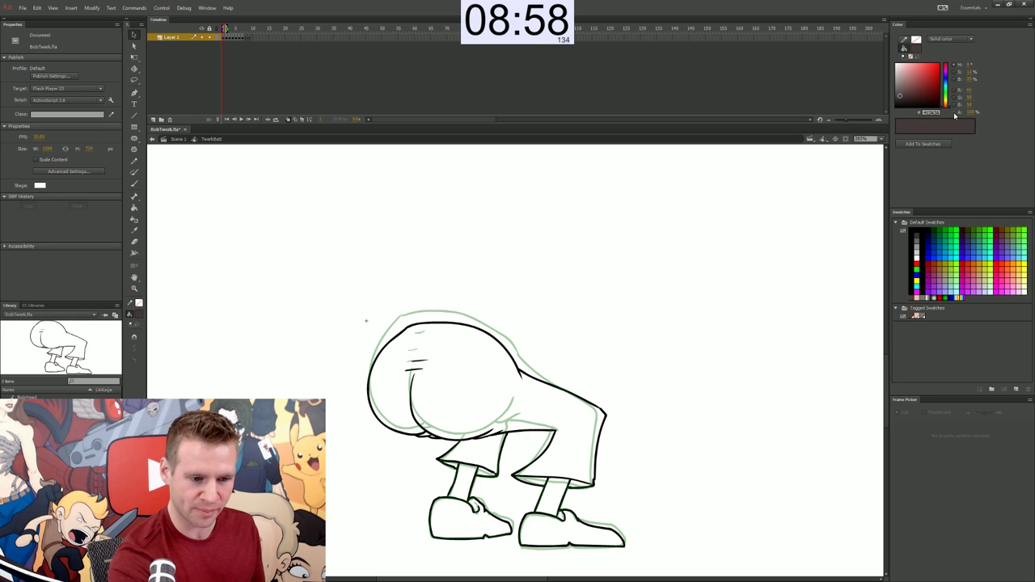
left_click(947, 106)
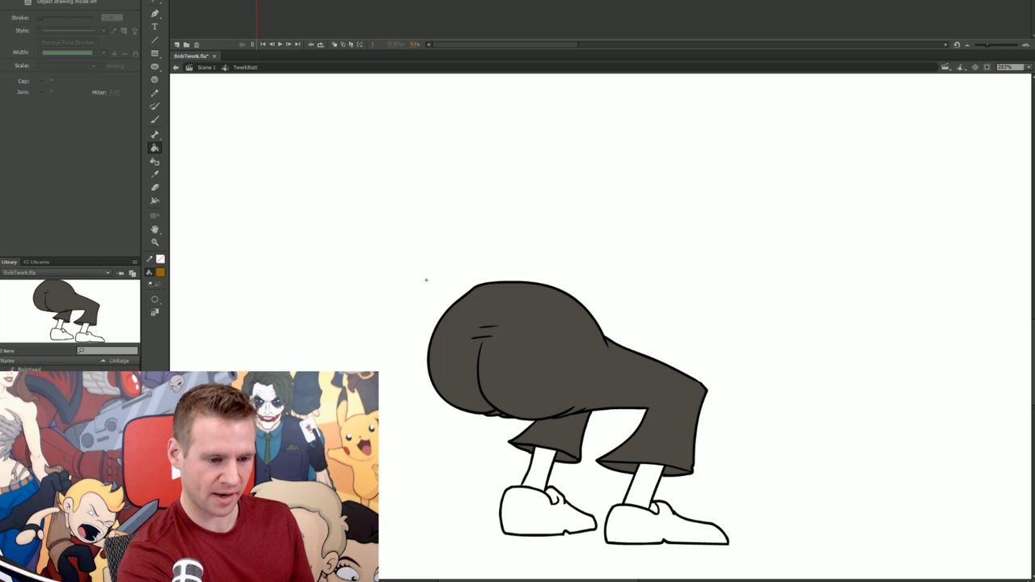
Fill both shoes dark brown and the bare ankles with skin tone, frame by frame, in TwerkButt
left_click(553, 508)
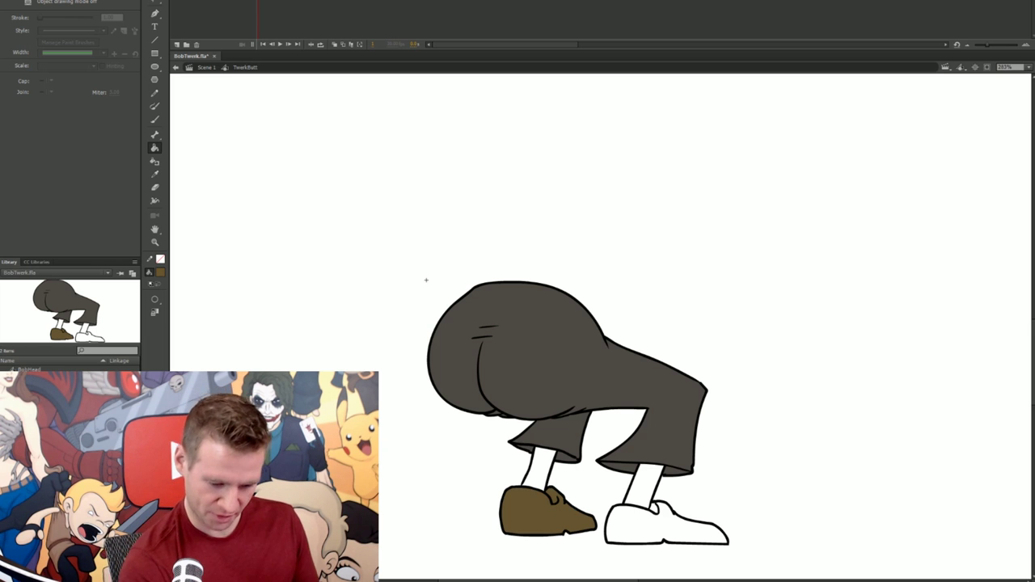
key(".")
left_click(554, 521)
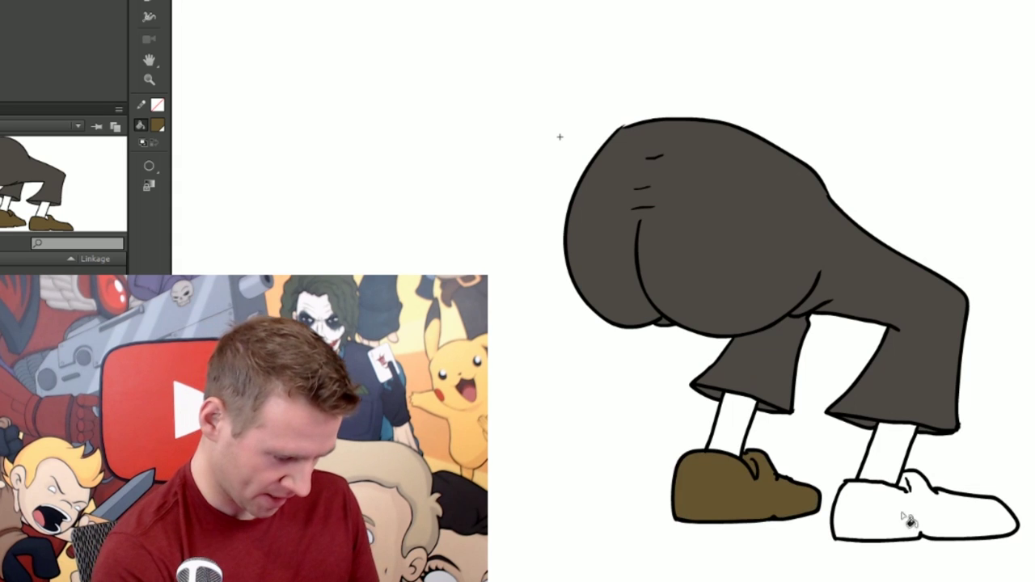
left_click(654, 529)
key(".")
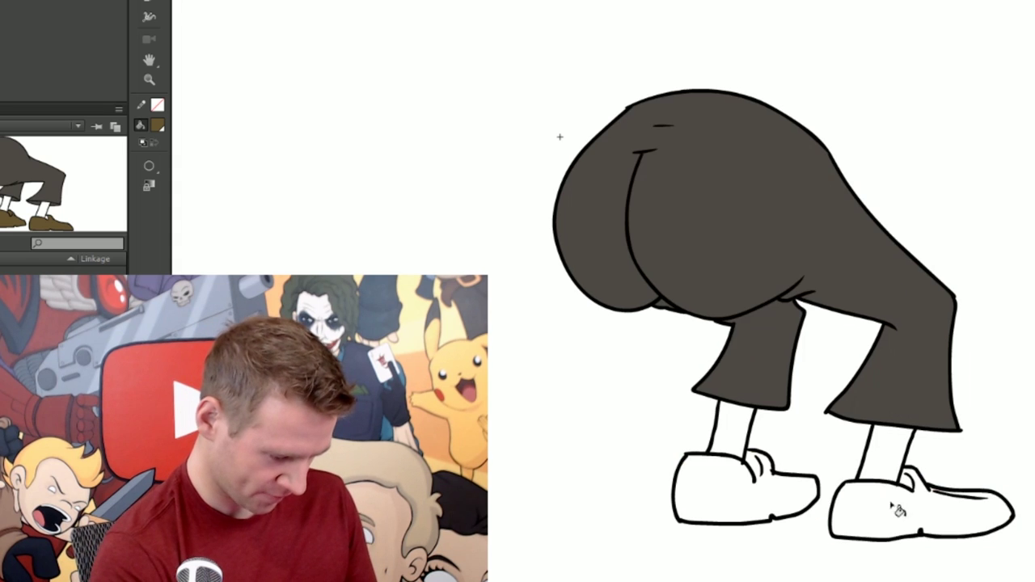
left_click(646, 522)
left_click(558, 524)
key(".")
left_click(662, 529)
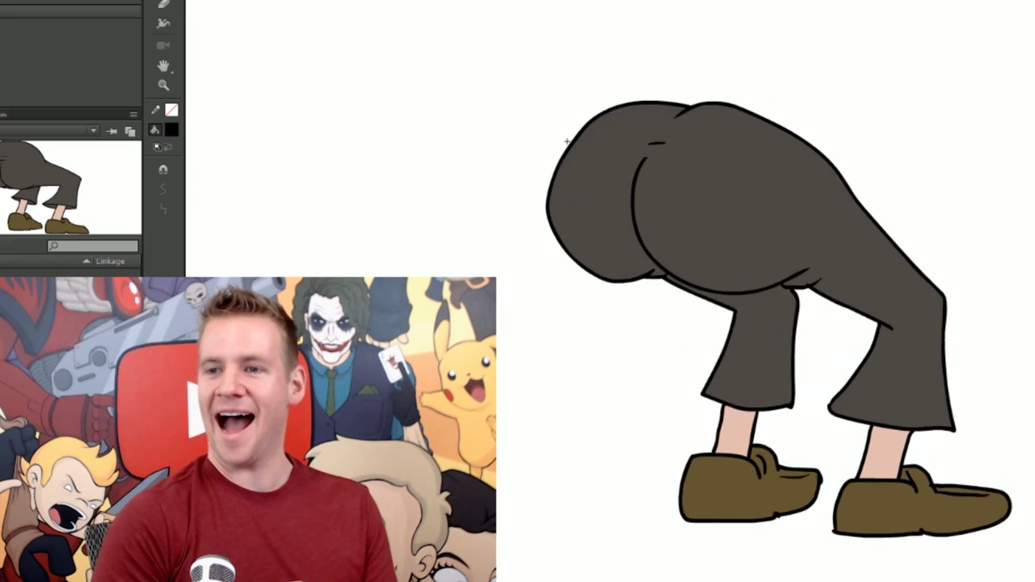
Save the file, then in the main scene ink the shirt on Layer 4 over the sketch and colour it light blue
key("ctrl+s")
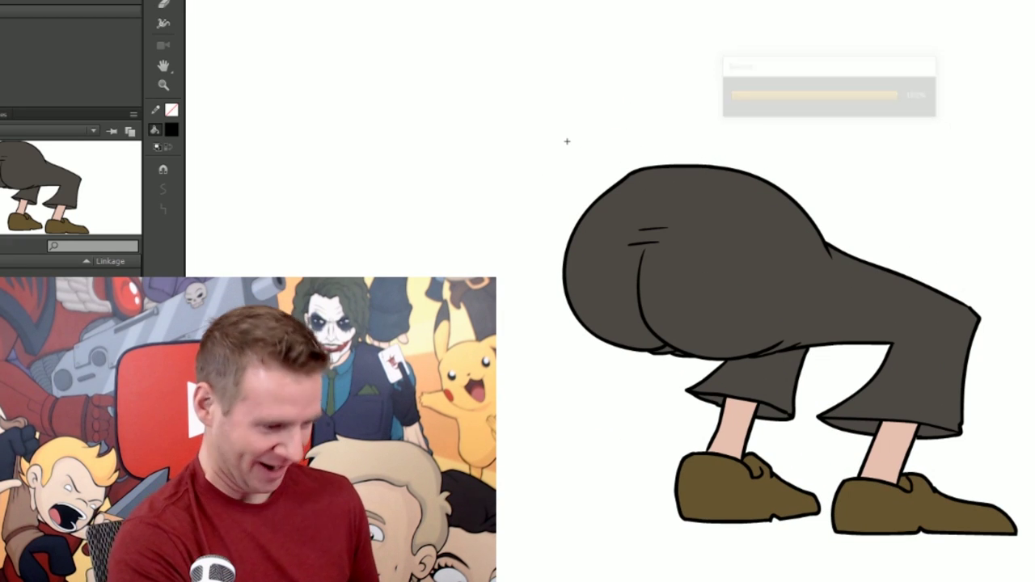
key("ctrl+e")
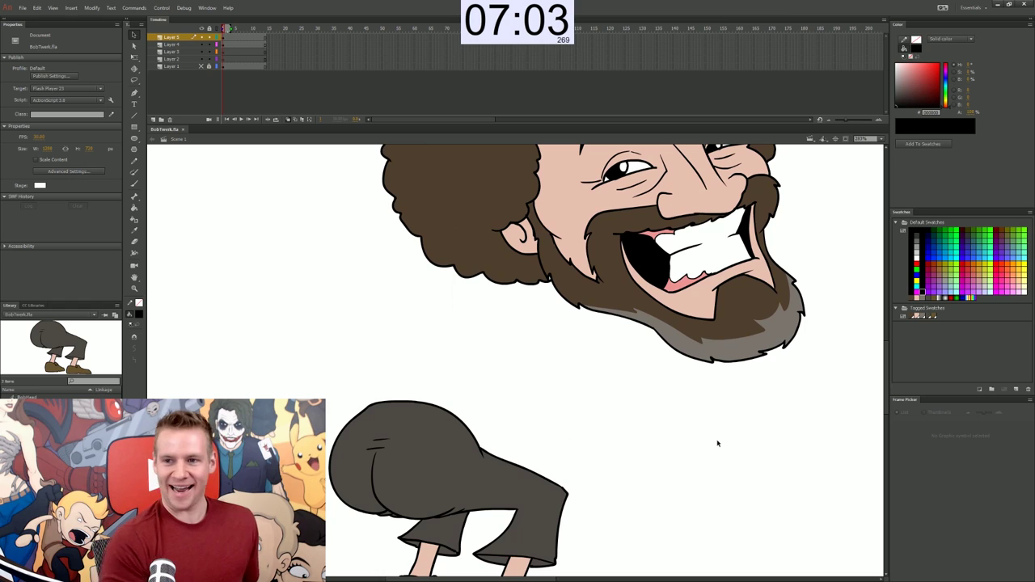
key("b")
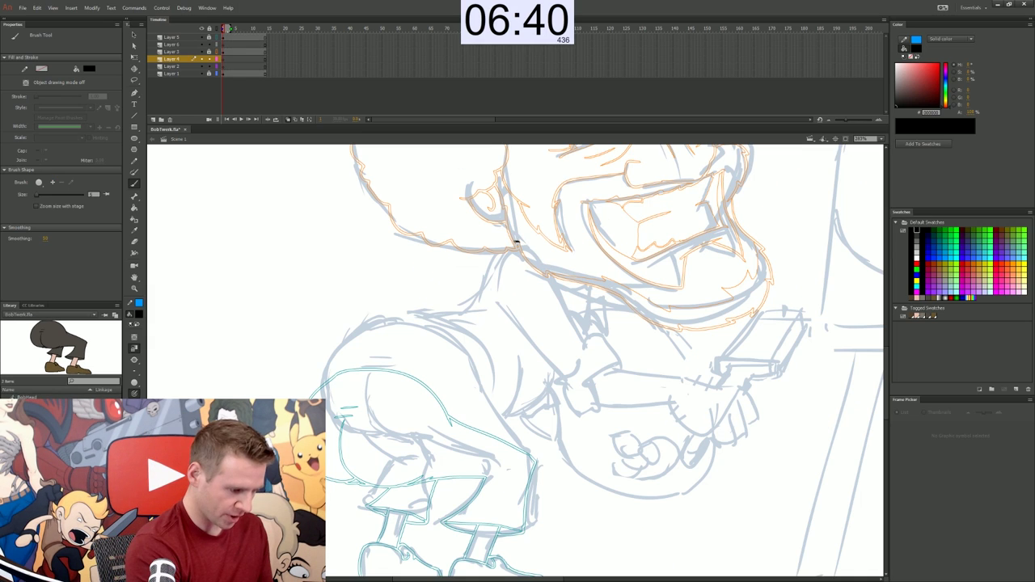
left_click_drag(516, 243, 471, 308)
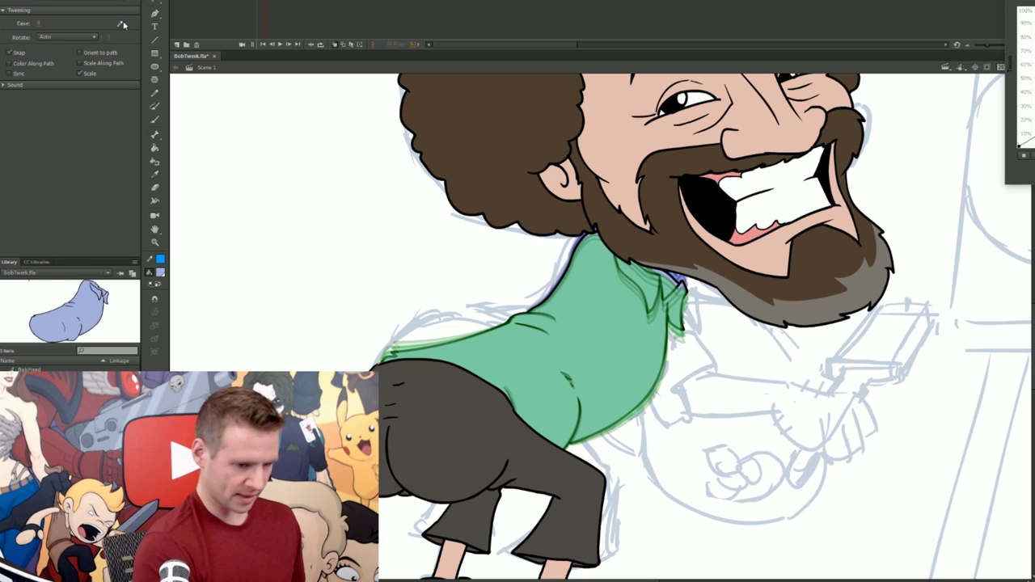
Give the torso and head tweens custom S-shaped ease curves that flatten at the start and end
left_click(124, 25)
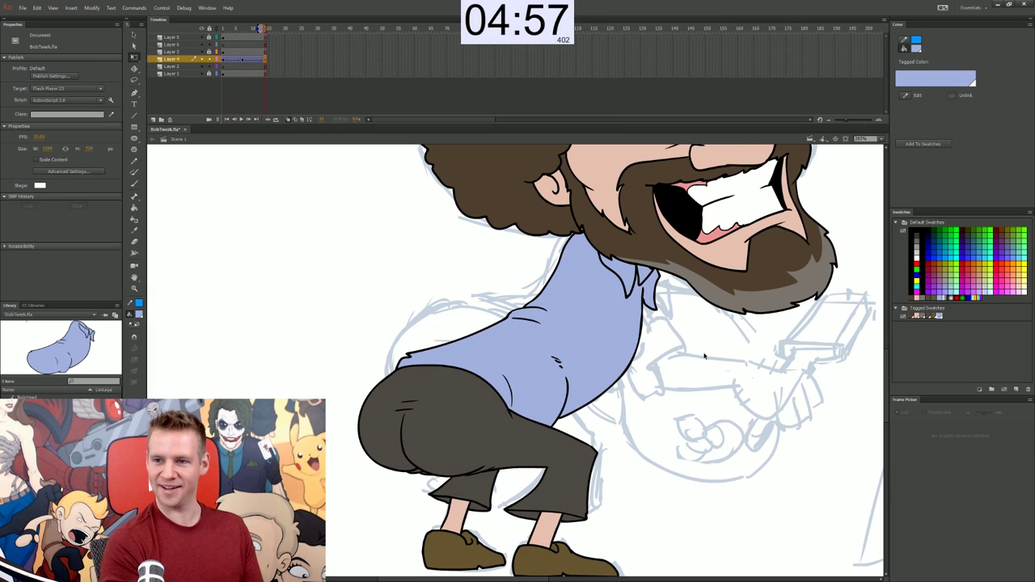
left_click_drag(704, 356, 656, 430)
left_click(208, 38)
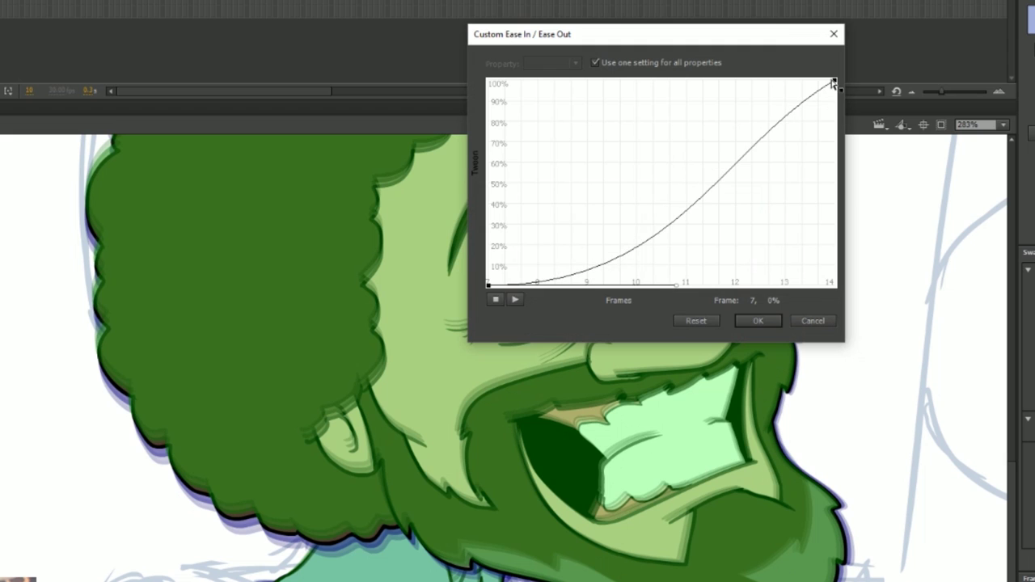
left_click_drag(834, 82, 651, 80)
left_click(768, 319)
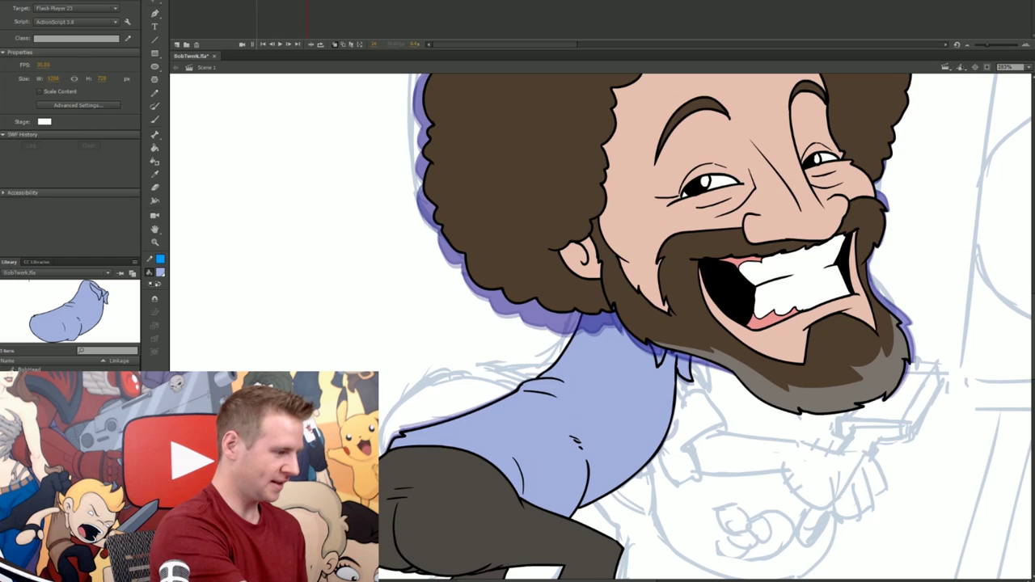
left_click(280, 2)
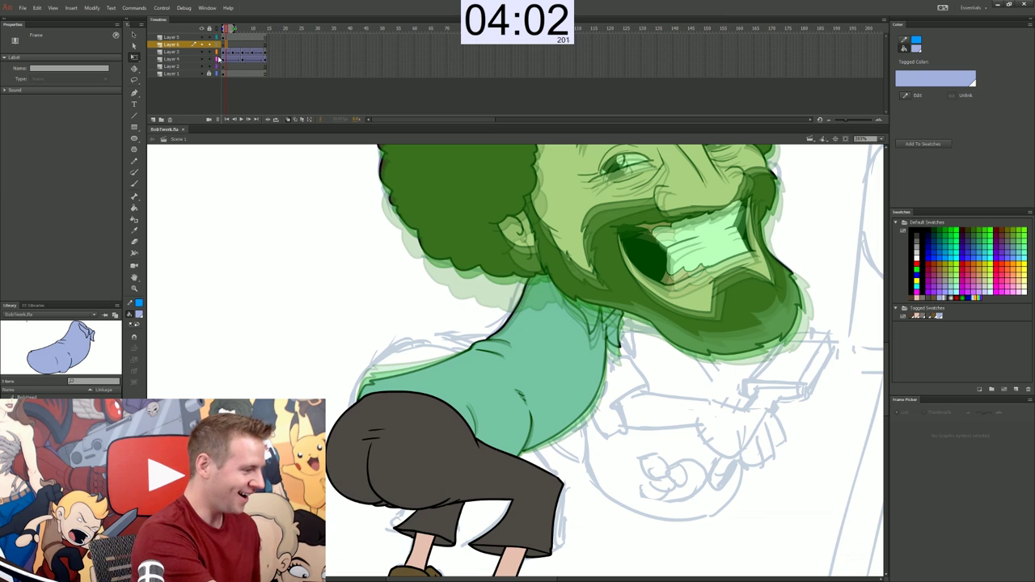
Lock the head, torso and top layers, select the early frames of Layer 6 and save the file
left_click_drag(209, 59, 208, 51)
left_click(209, 38)
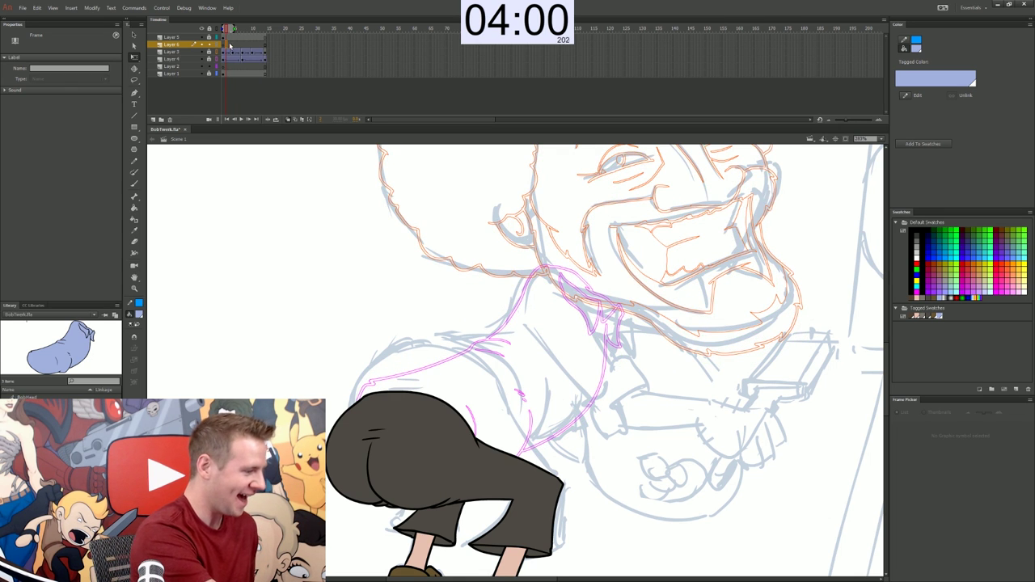
left_click(229, 46)
key("ctrl+s")
Ink the front arm holding the paintbrush on Layer 6 and colour the sleeve, skin, red handle and green paint
left_click_drag(540, 220, 619, 308)
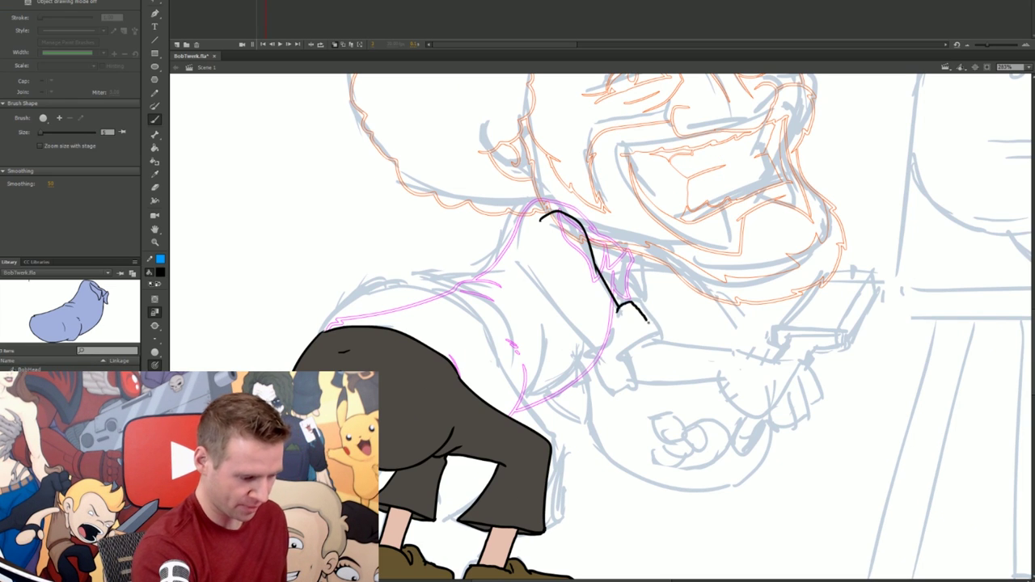
left_click_drag(627, 353, 623, 373)
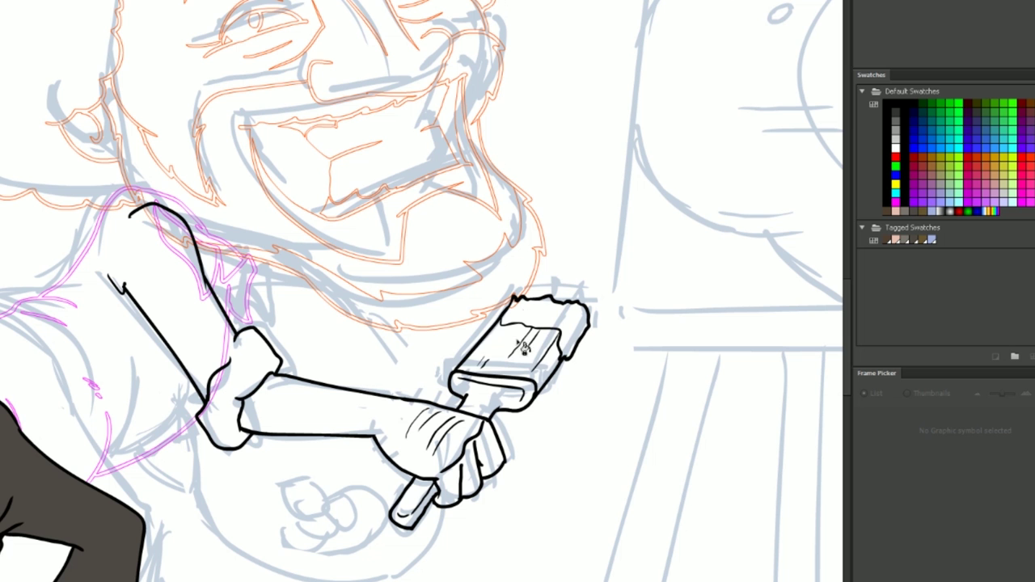
left_click(536, 365)
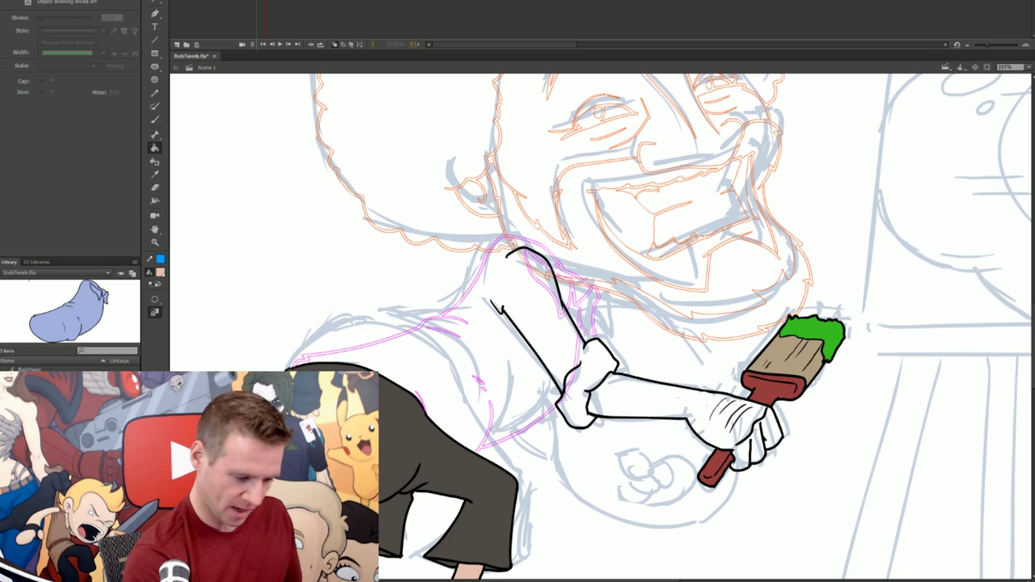
left_click(691, 410)
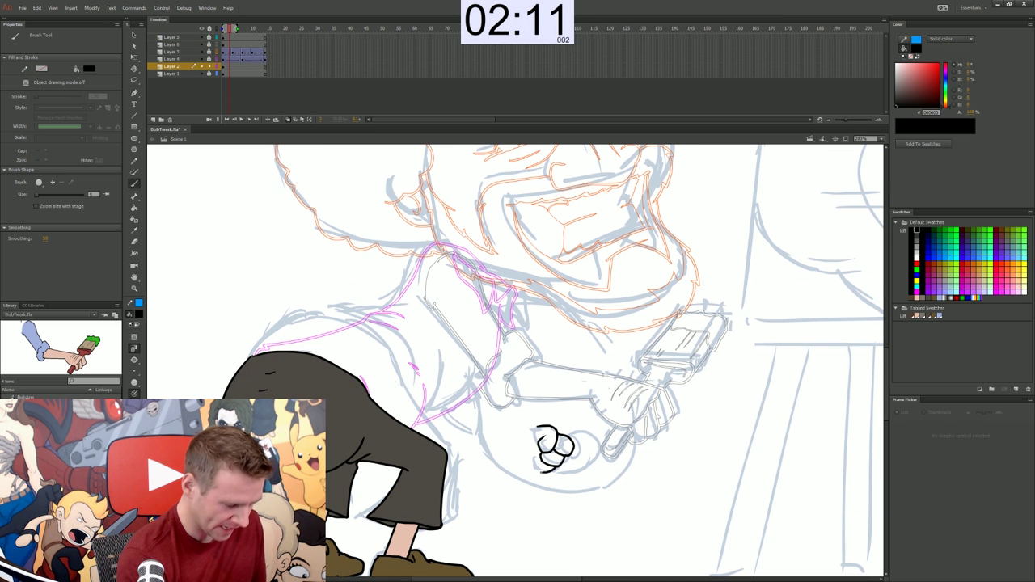
Ink the rear sleeve, fingers and paint palette on Layer 2, and fill them light blue, skin tone and pale grey
left_click_drag(540, 457, 533, 471)
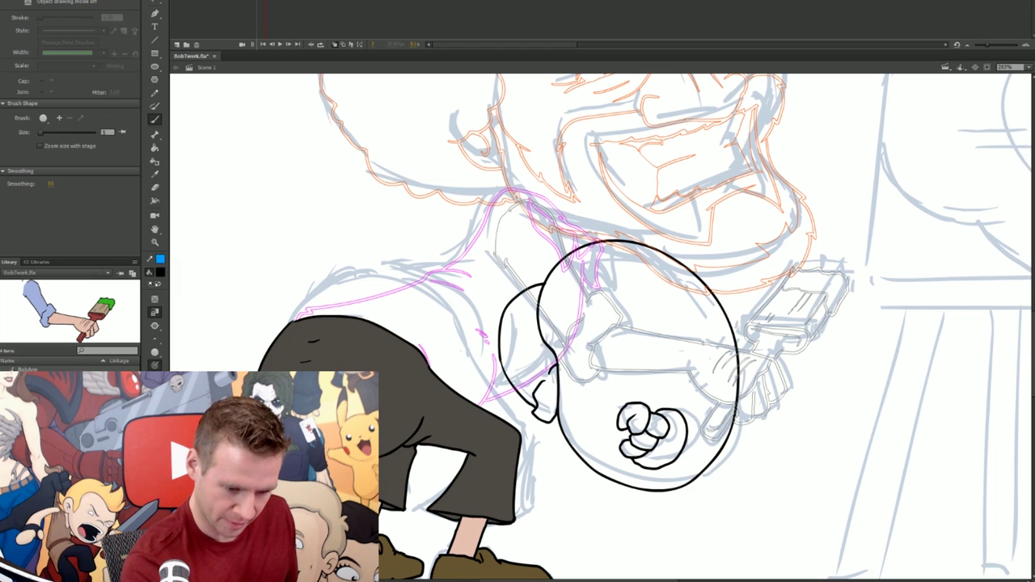
key("k")
left_click(478, 432)
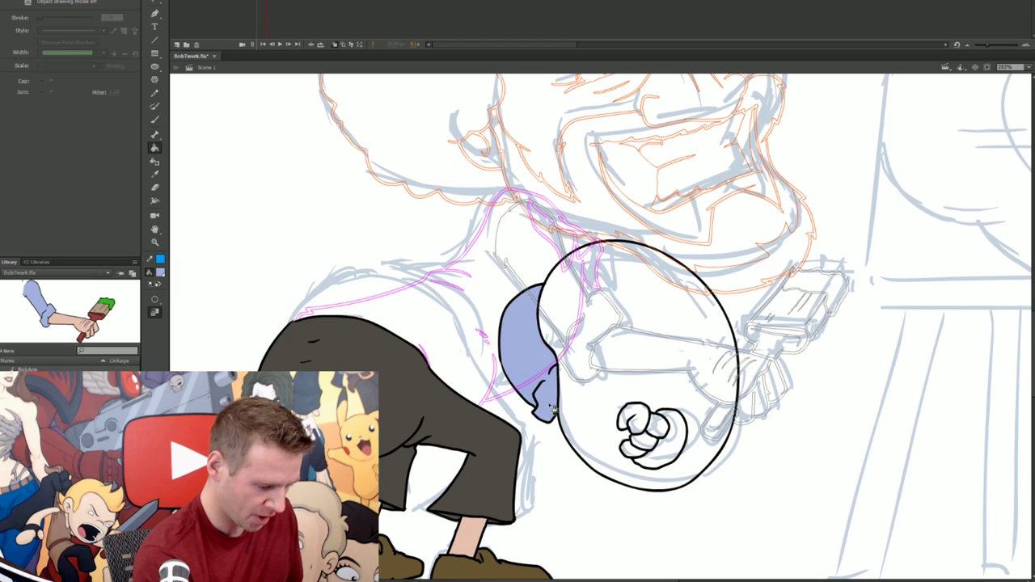
left_click(645, 421)
left_click(685, 372)
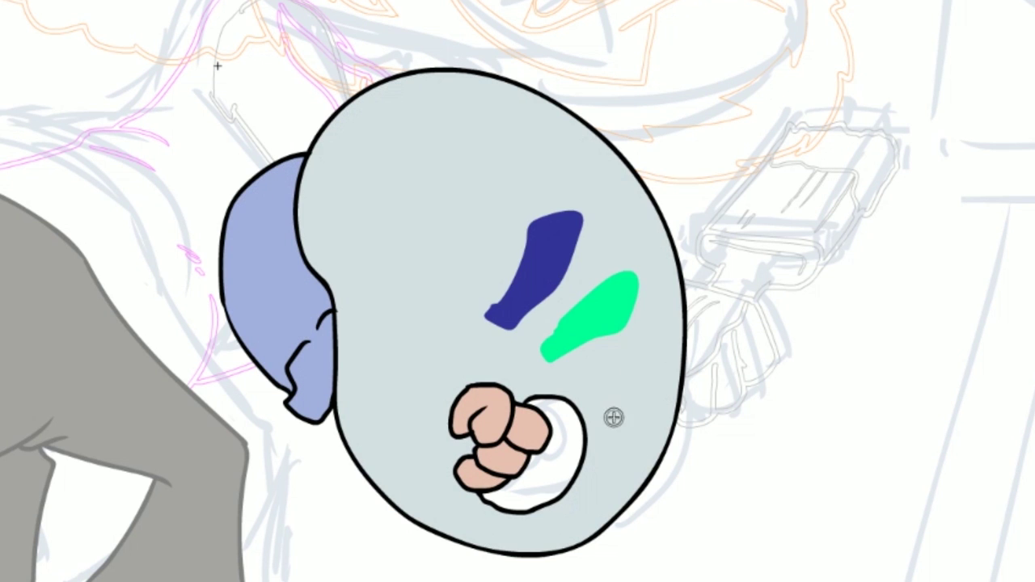
Draw a white highlight along the palette's lower edge and return to the main scene
left_click_drag(612, 418, 613, 490)
key("k")
left_click(636, 389)
key("v")
double_click(808, 373)
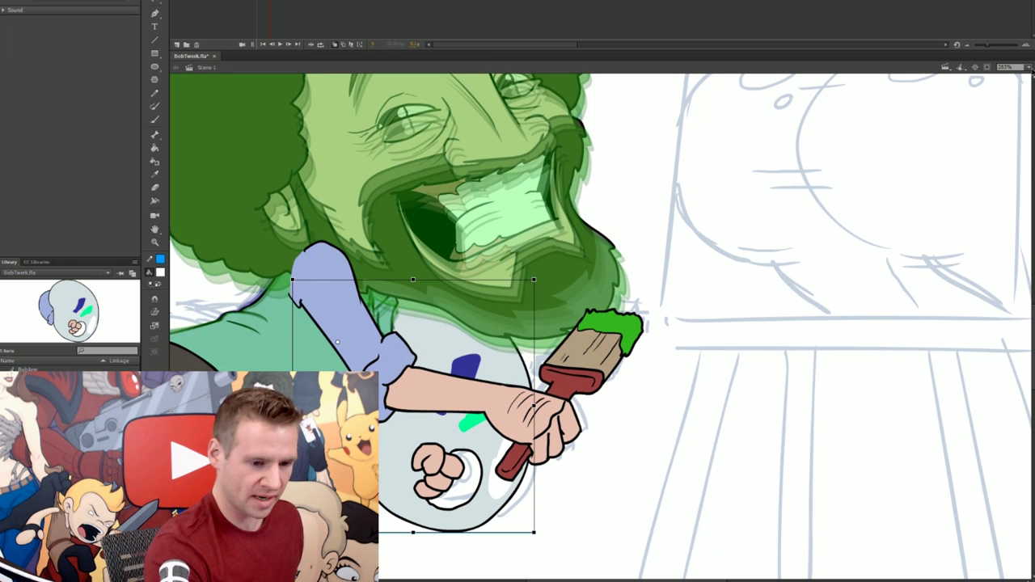
Add keyframes at frames 14 and 7 on the twerking body, front arm and palette layers
left_click(1028, 67)
left_click(1023, 89)
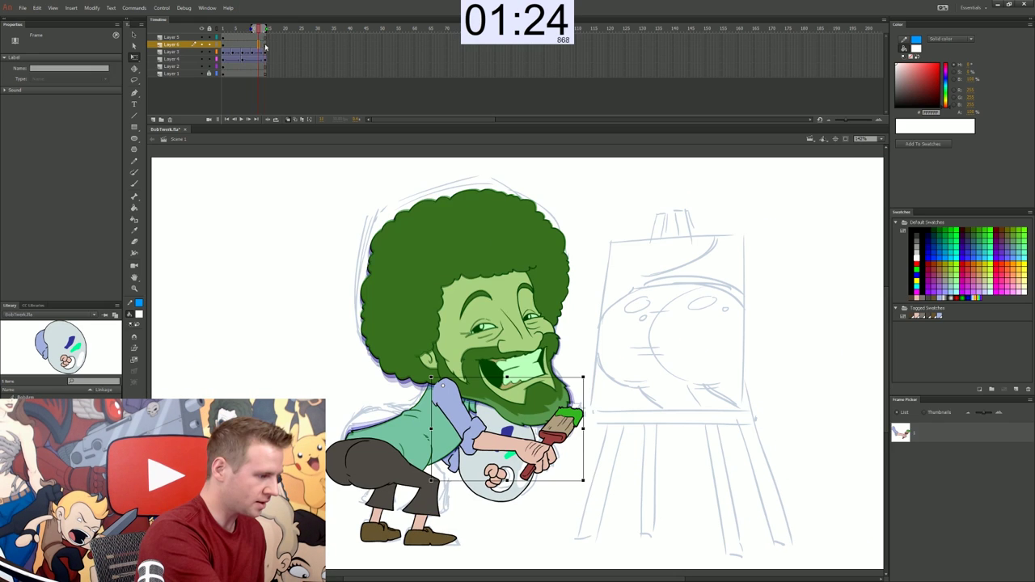
left_click(264, 44)
left_click(264, 66)
left_click(243, 37)
left_click(244, 45)
left_click(243, 67)
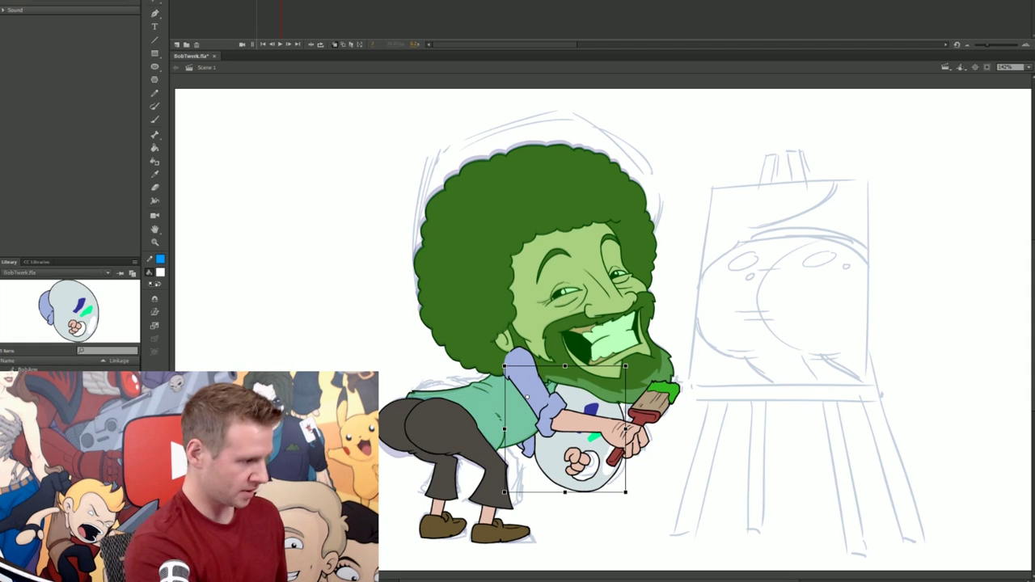
Create classic tweens on Layers 5 and 6 and give them a custom S-shaped ease in and ease out
key("b")
left_click(288, 120)
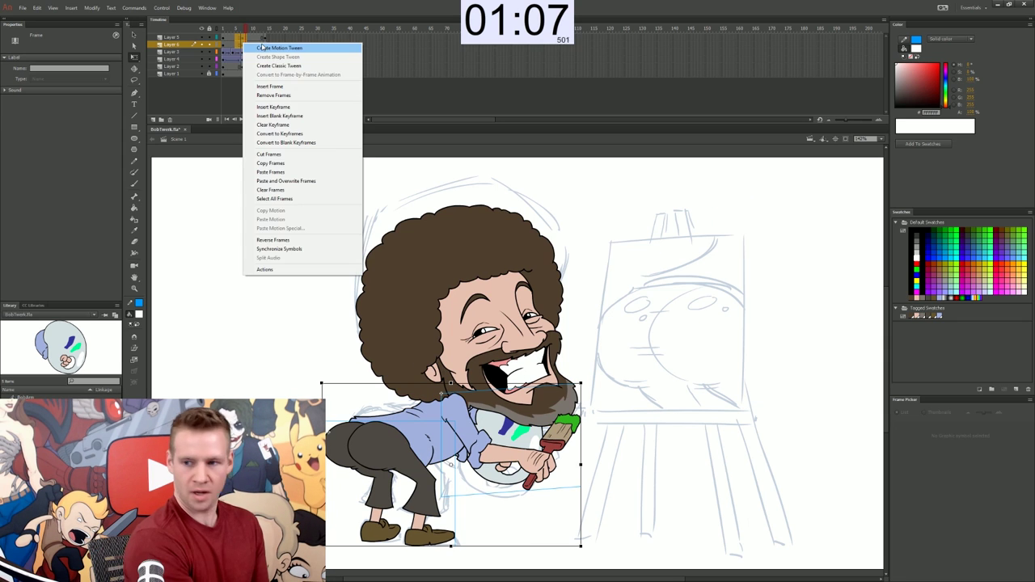
left_click(267, 68)
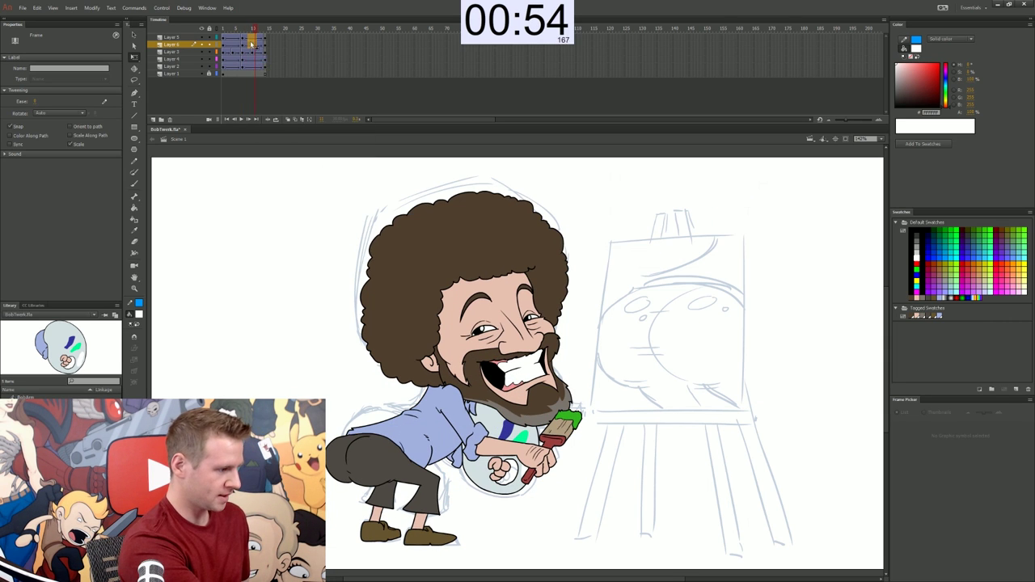
right_click(250, 43)
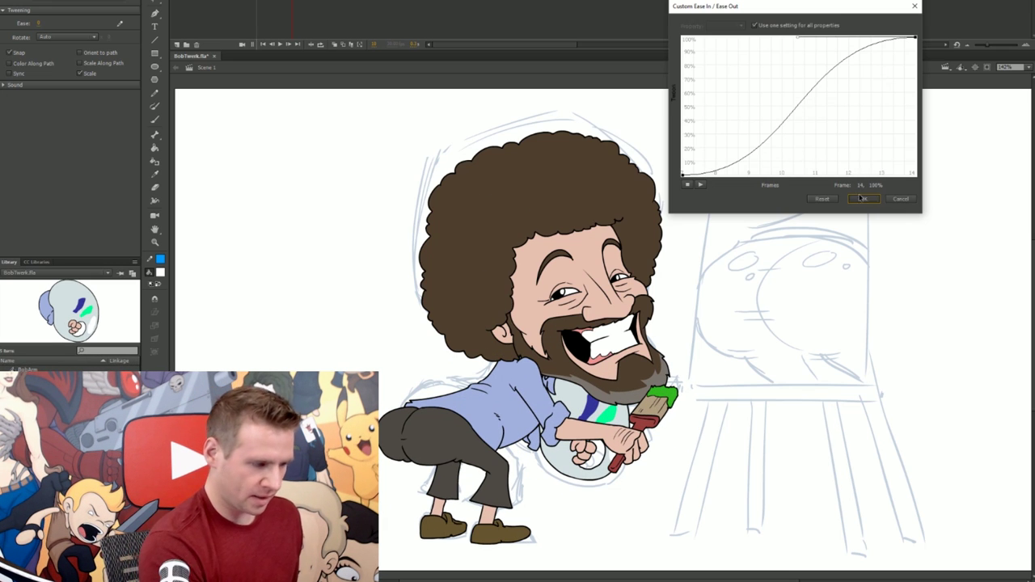
left_click(862, 198)
Ink and colour a brown easel with a blank white canvas, and widen the black background rectangle to cover the stage
key("b")
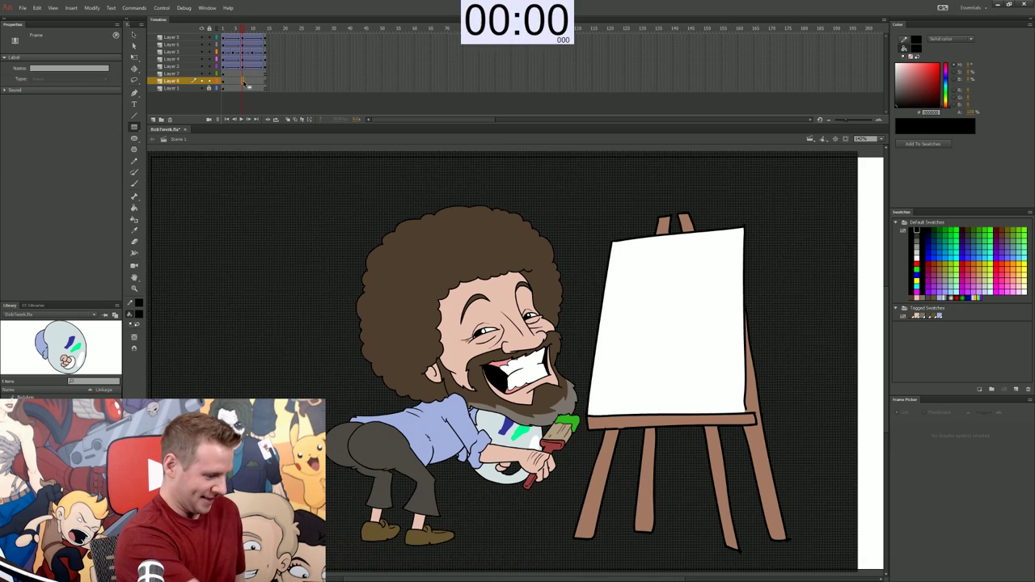
key("q")
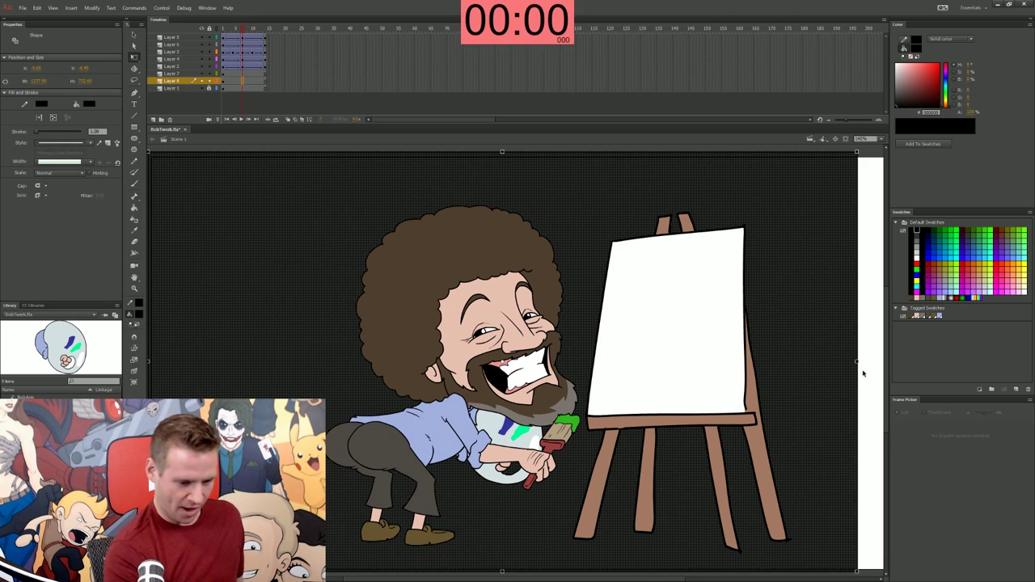
left_click_drag(859, 367, 884, 358)
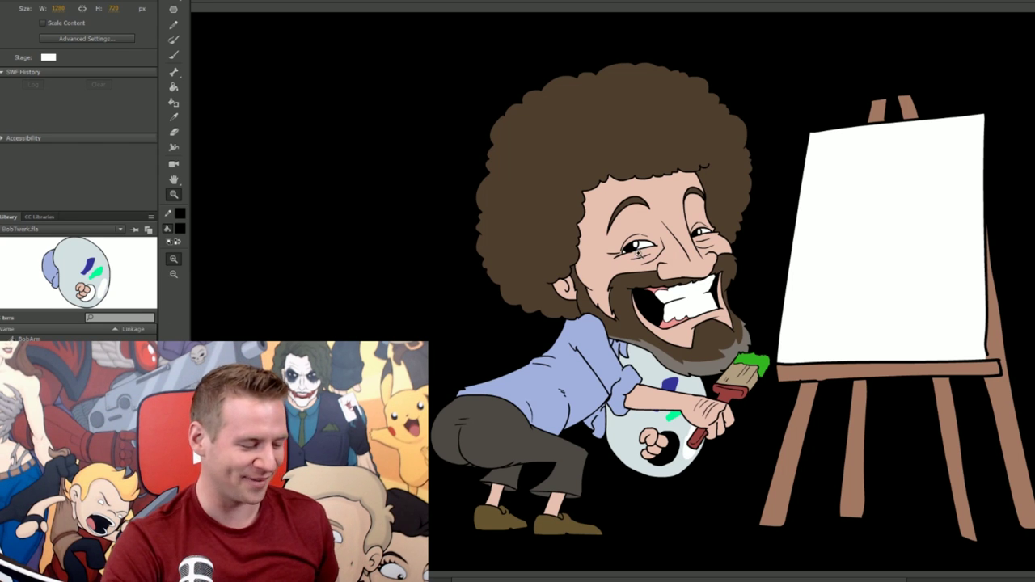
left_click(638, 253)
left_click_drag(786, 398, 805, 341)
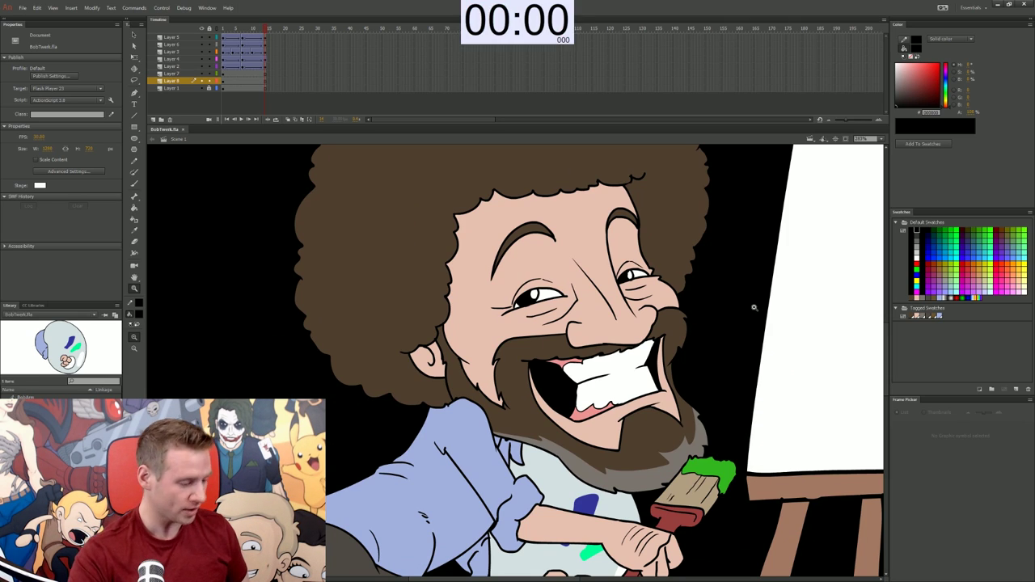
key("b")
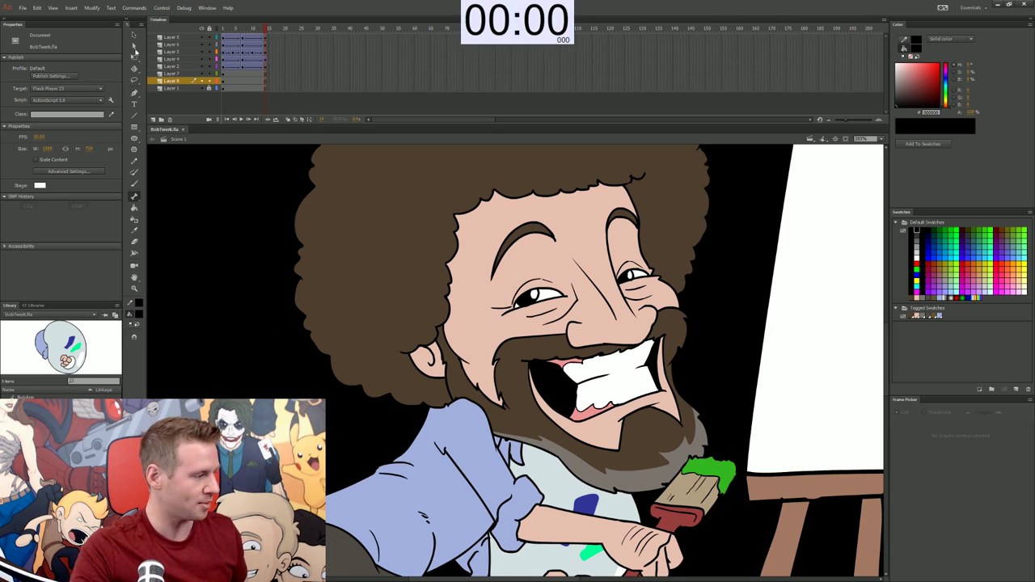
key("v")
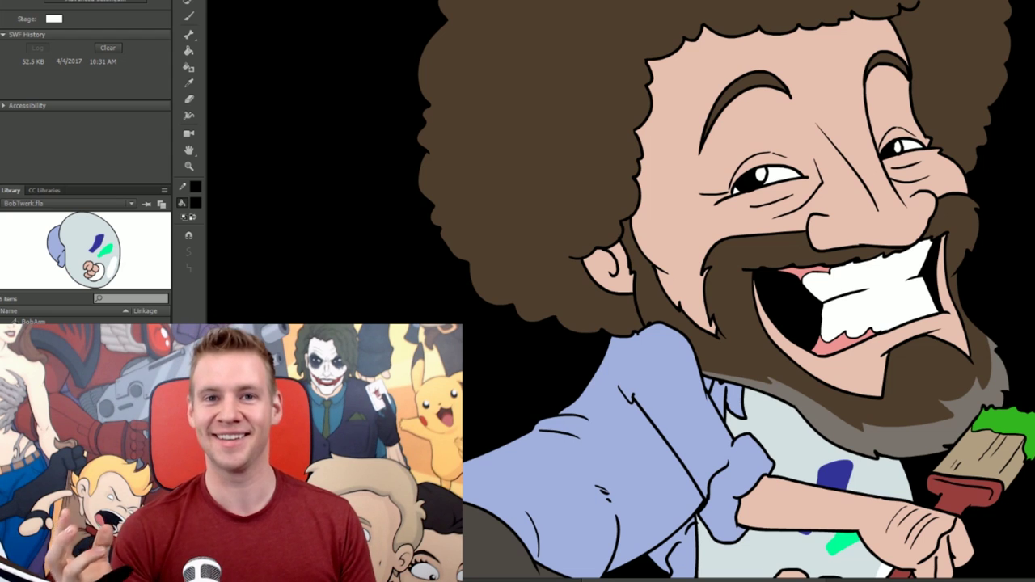
Test the movie to preview the finished twerking loop in its own player window
key("ctrl+Return")
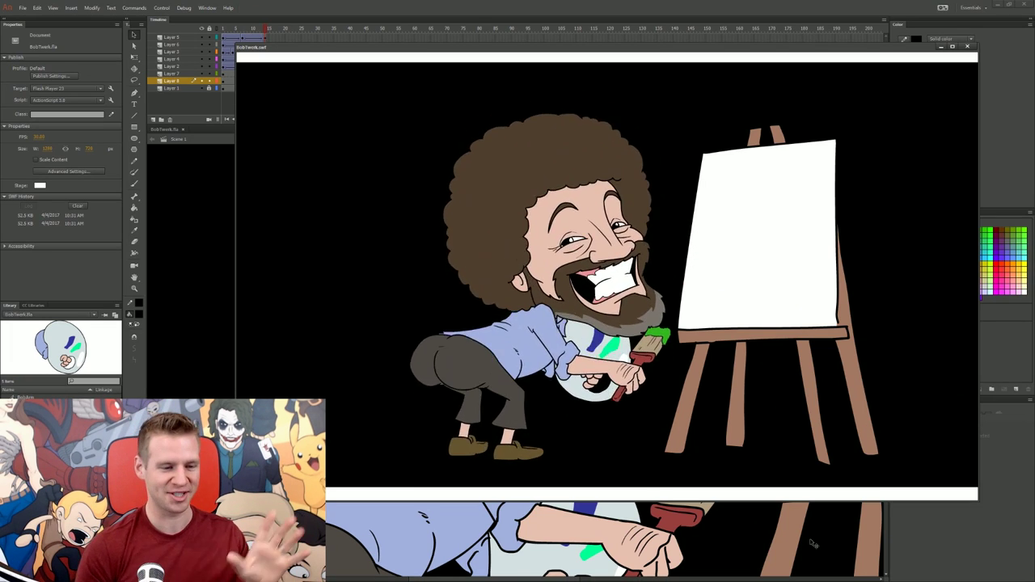
Close the movie preview and fit the stage around the character and easel in view
left_click(967, 47)
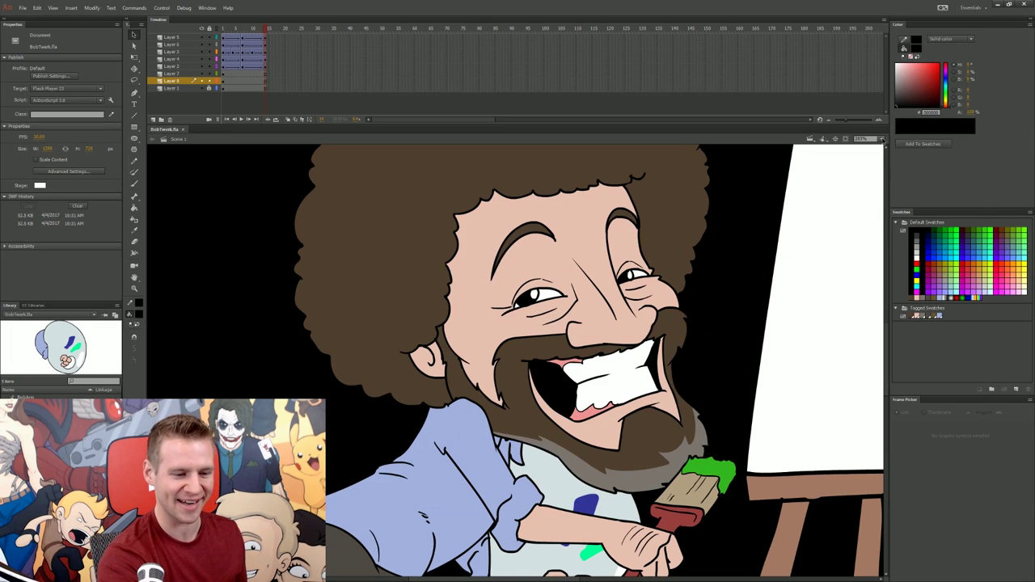
left_click(882, 139)
left_click(888, 158)
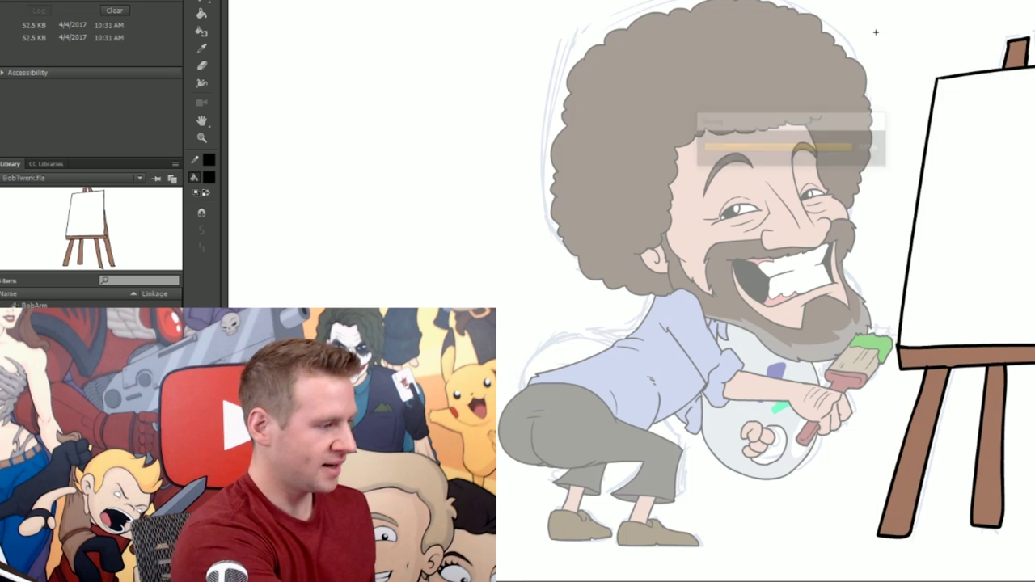
Fill the outlined vertical wooden bar inside the canvas symbol with brown and convert it to a symbol
key(".")
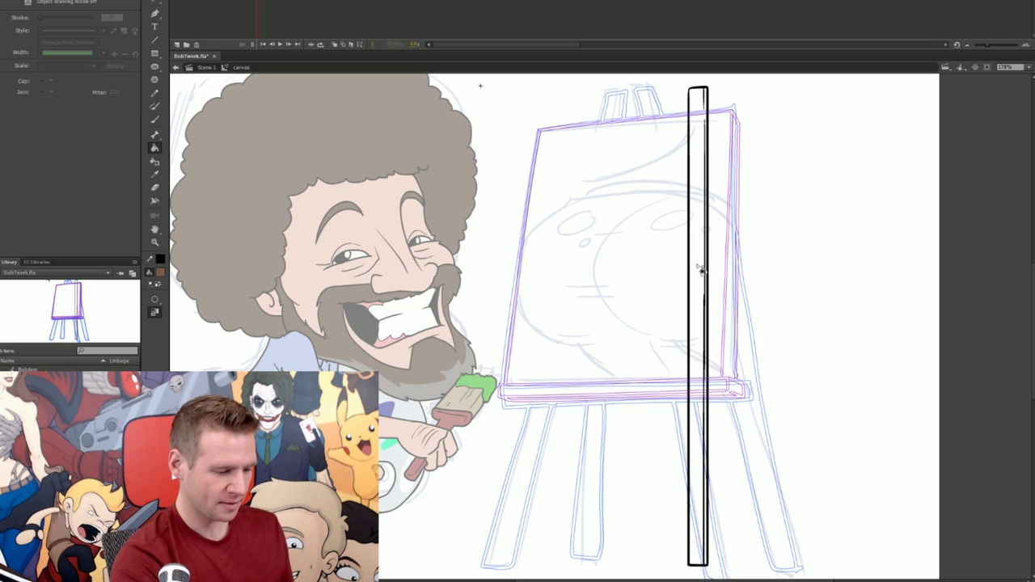
left_click(700, 271)
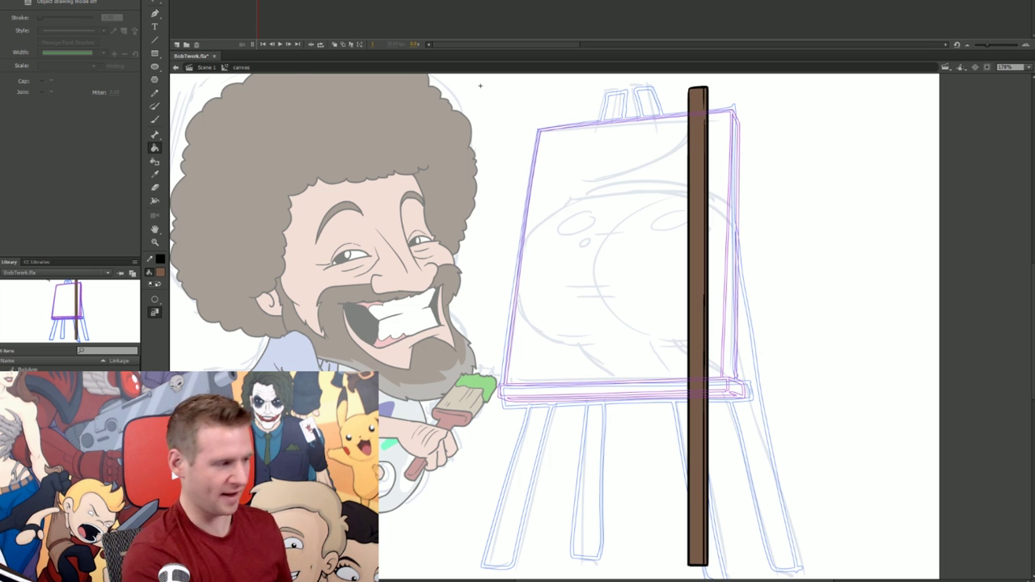
key("ctrl+a")
key("F8")
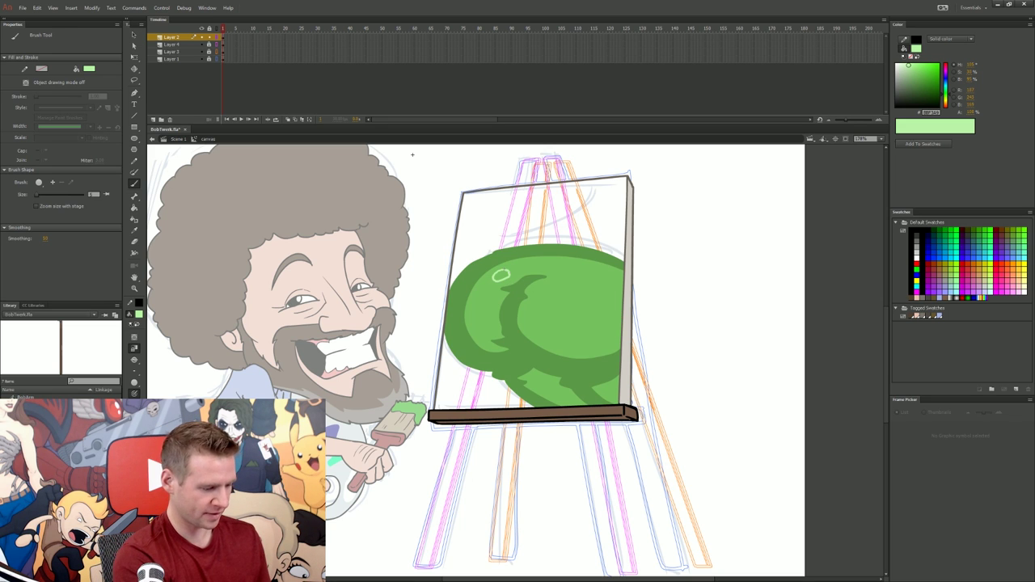
Colour the canvas painting with light green highlights on the bottom, a pink background and a two-tone blue shape
key("k")
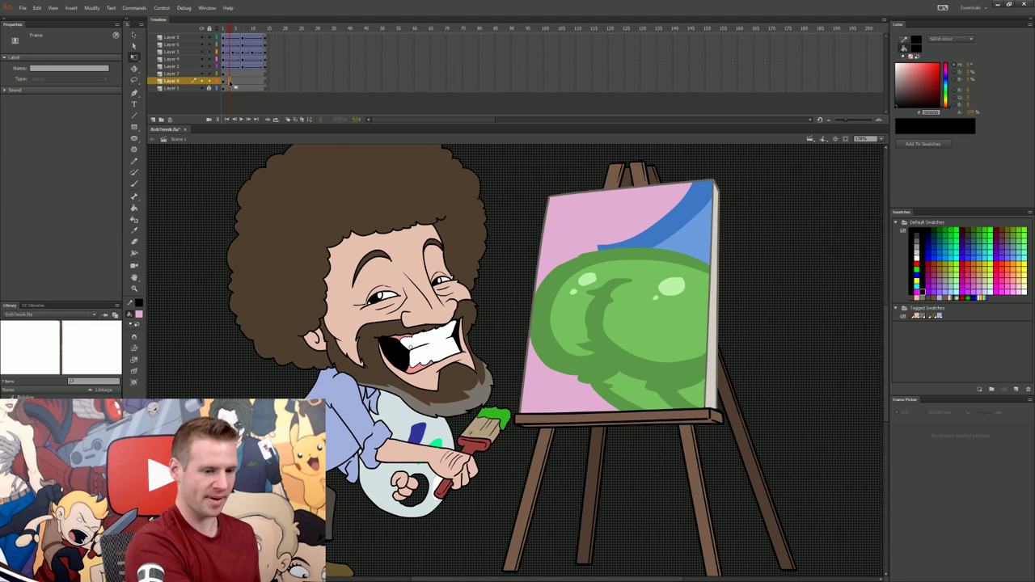
Apply a high-quality Blur filter to the easel on the main stage and set its alpha to 80%
left_click(869, 138)
left_click(877, 167)
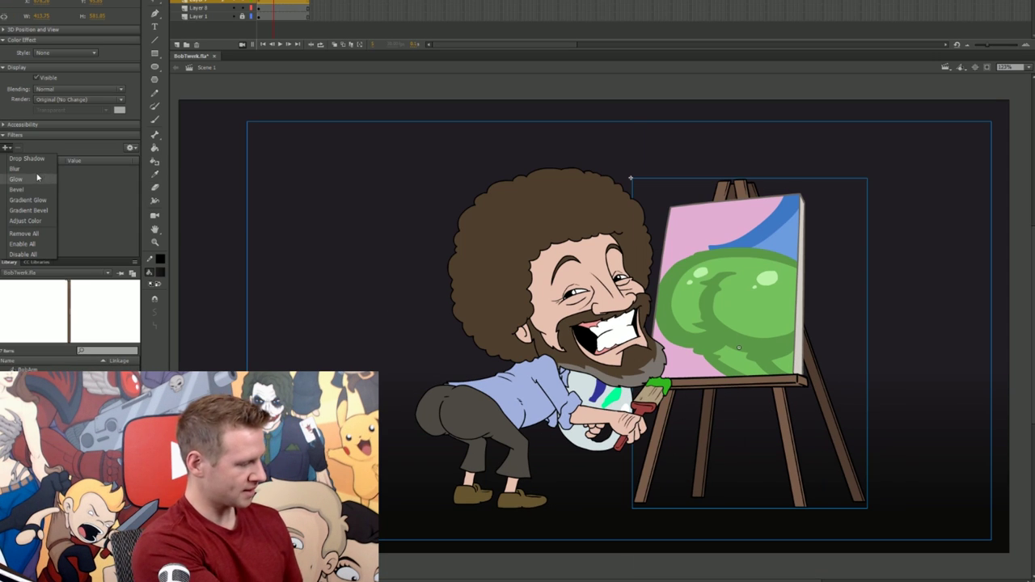
left_click(37, 173)
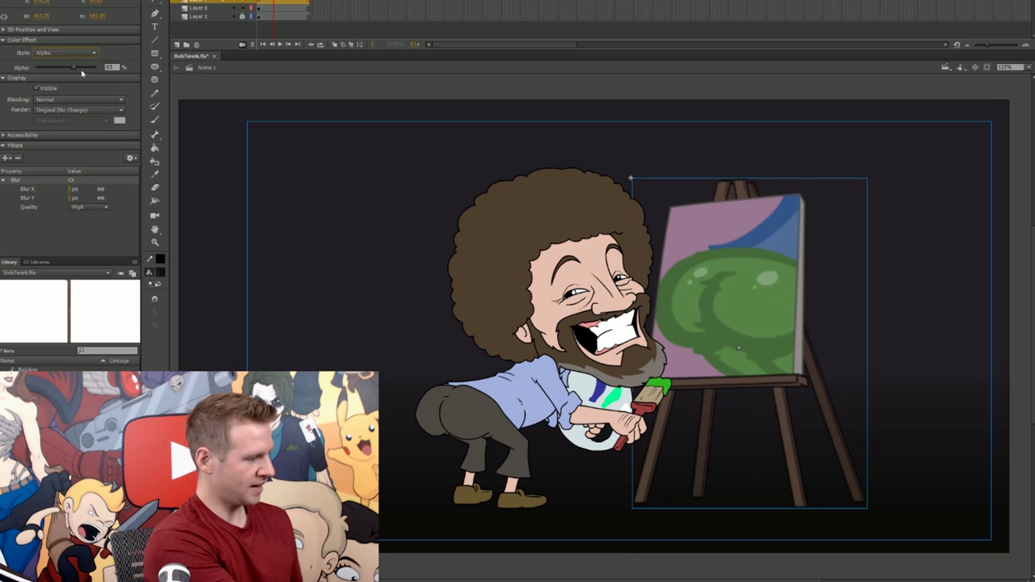
left_click_drag(89, 72, 83, 71)
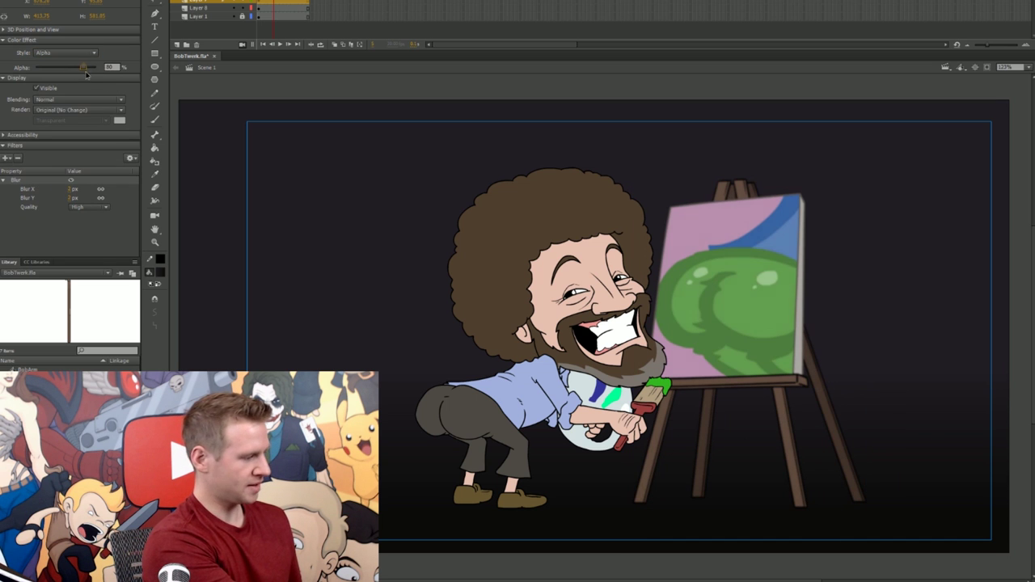
left_click(808, 97)
Test the movie and zoom in on the twerking body in the preview
key("ctrl+Return")
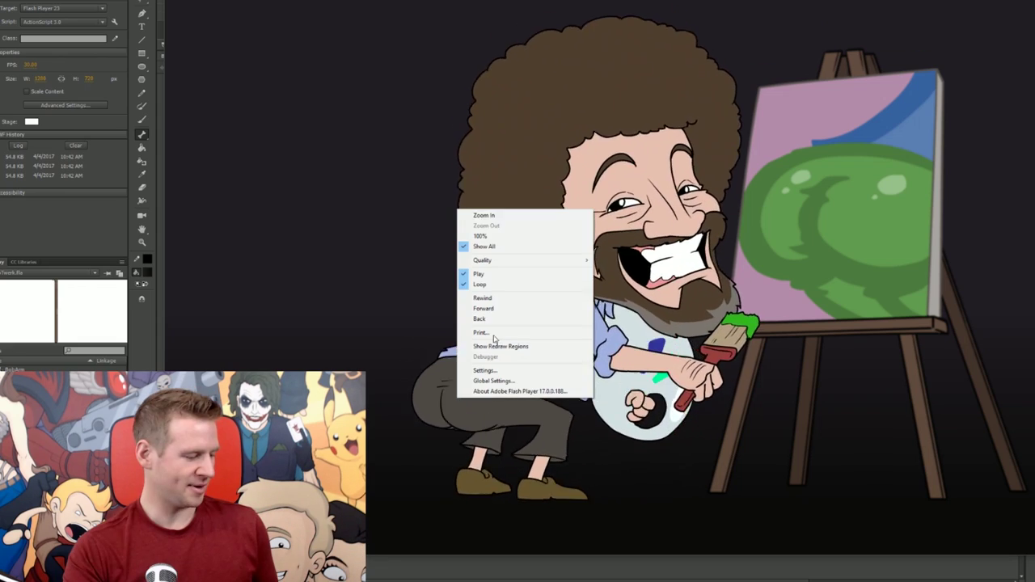
left_click(488, 216)
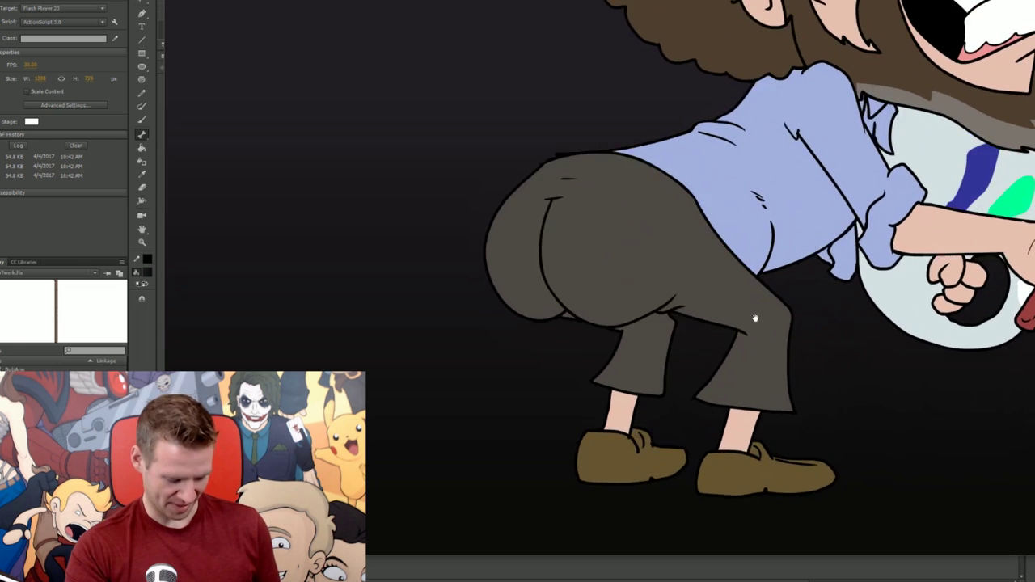
Examine the twerk motion of the hips, legs and shirt in paused poses of the preview, and resume playback
right_click(755, 317)
left_click(755, 318)
right_click(1015, 390)
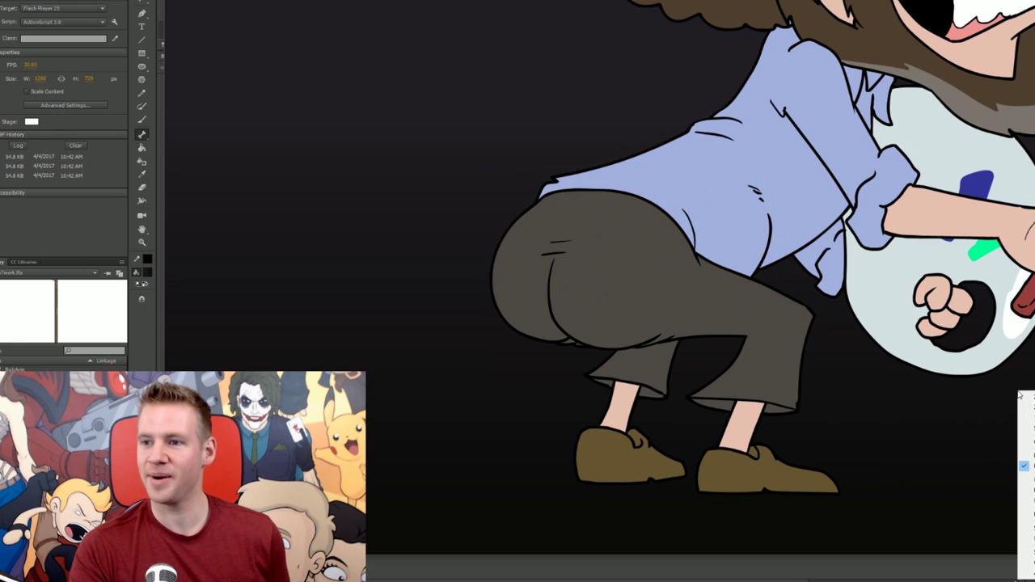
left_click(1016, 390)
right_click(995, 350)
left_click(996, 350)
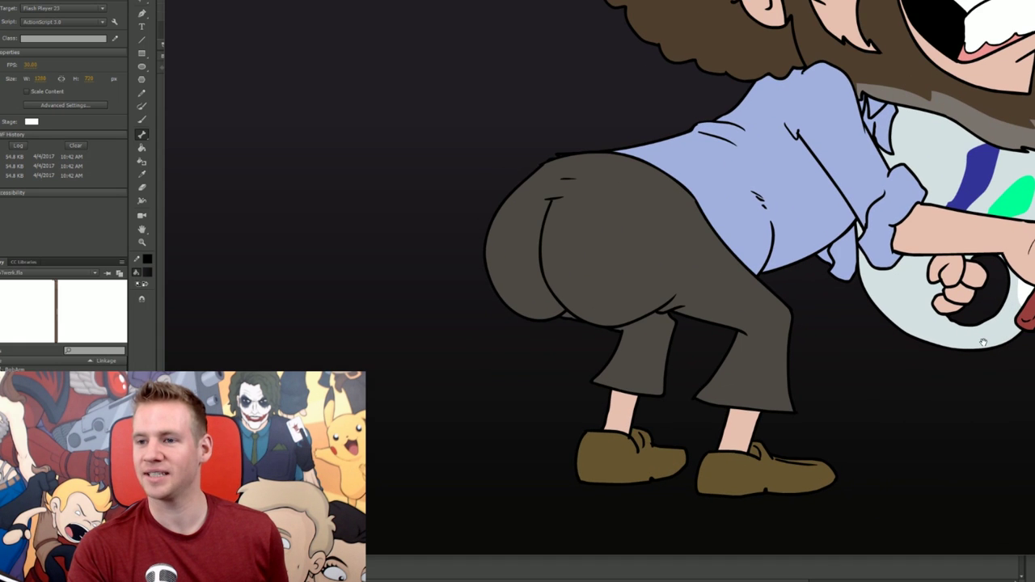
right_click(983, 342)
left_click(983, 342)
right_click(983, 341)
left_click(983, 342)
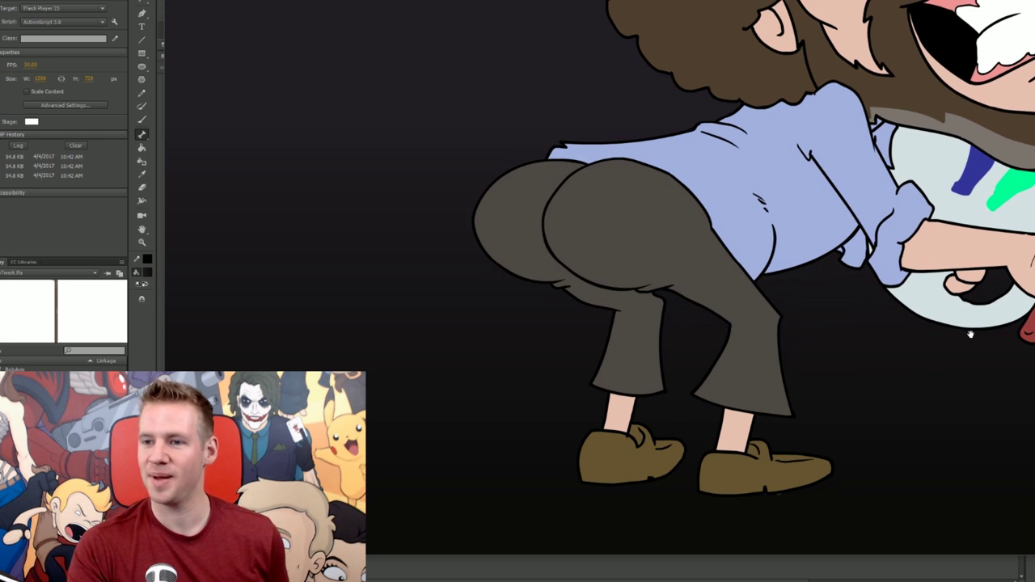
right_click(965, 321)
key("Escape")
right_click(965, 323)
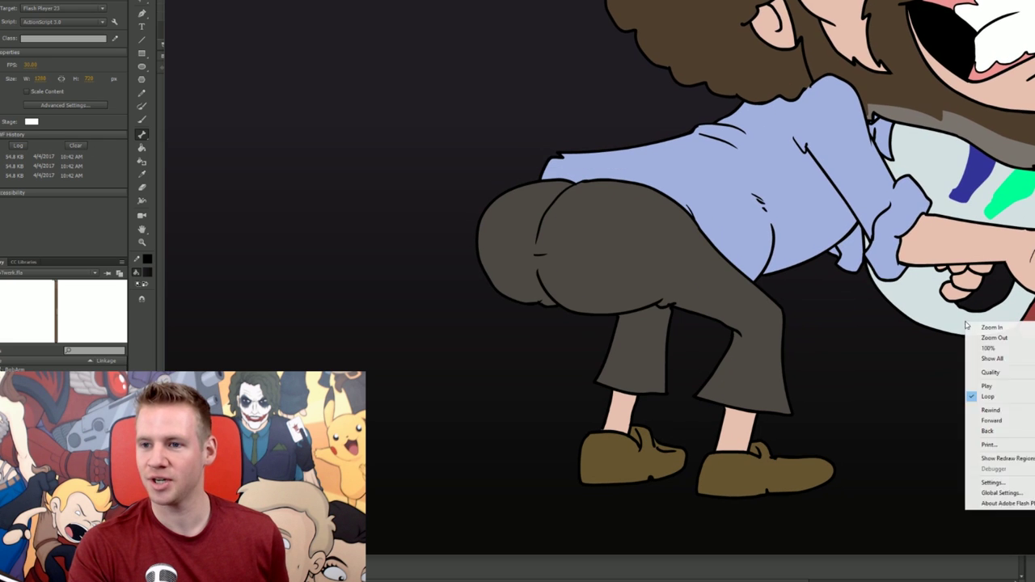
key("Escape")
right_click(966, 324)
left_click(965, 324)
right_click(965, 322)
left_click(965, 321)
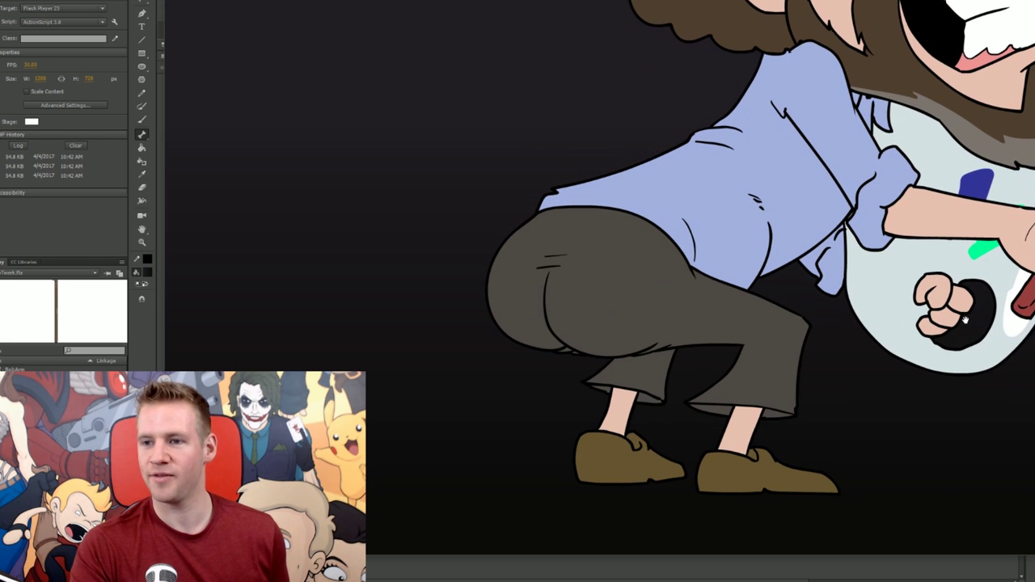
right_click(964, 320)
left_click(965, 320)
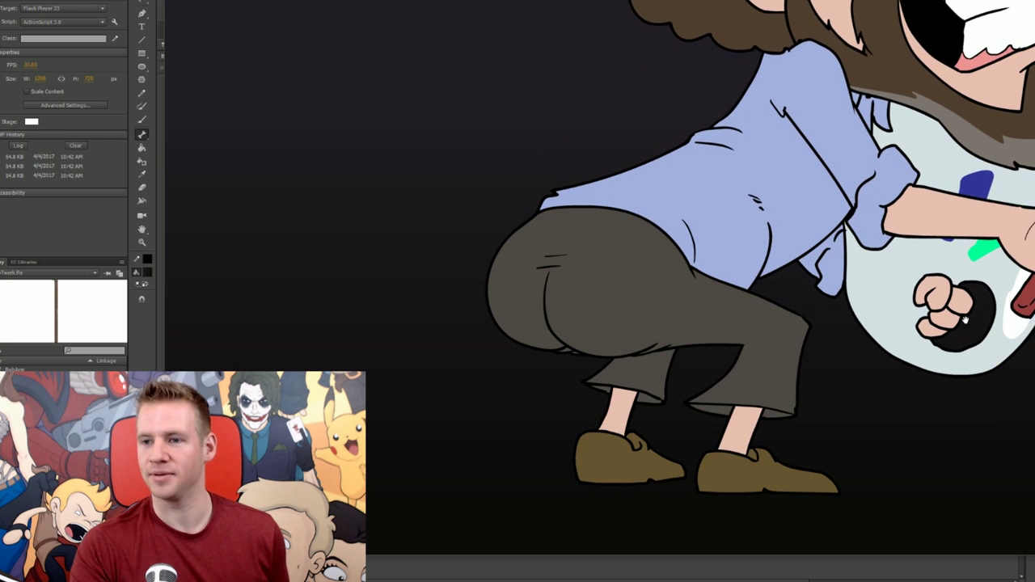
right_click(866, 314)
left_click(888, 379)
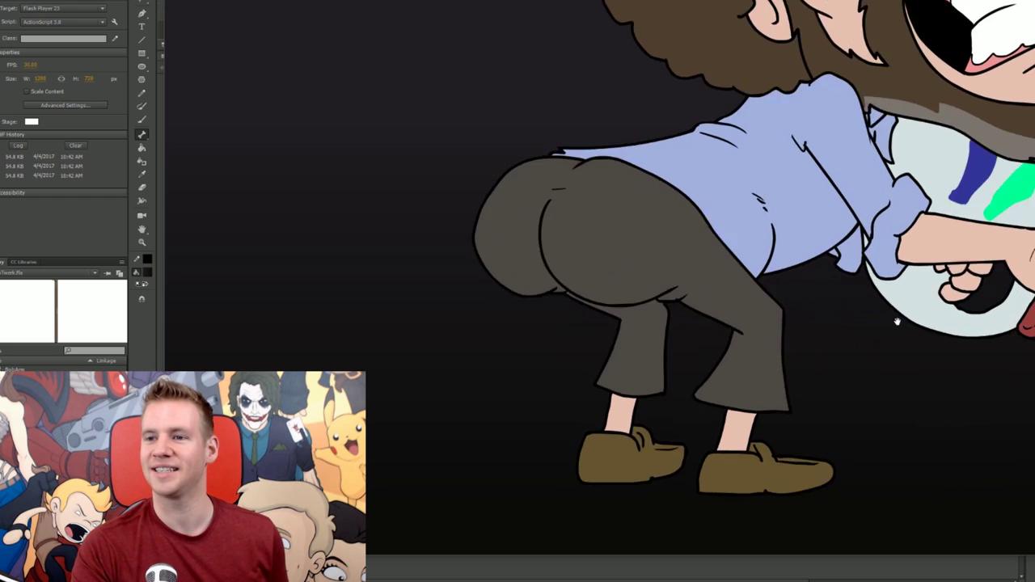